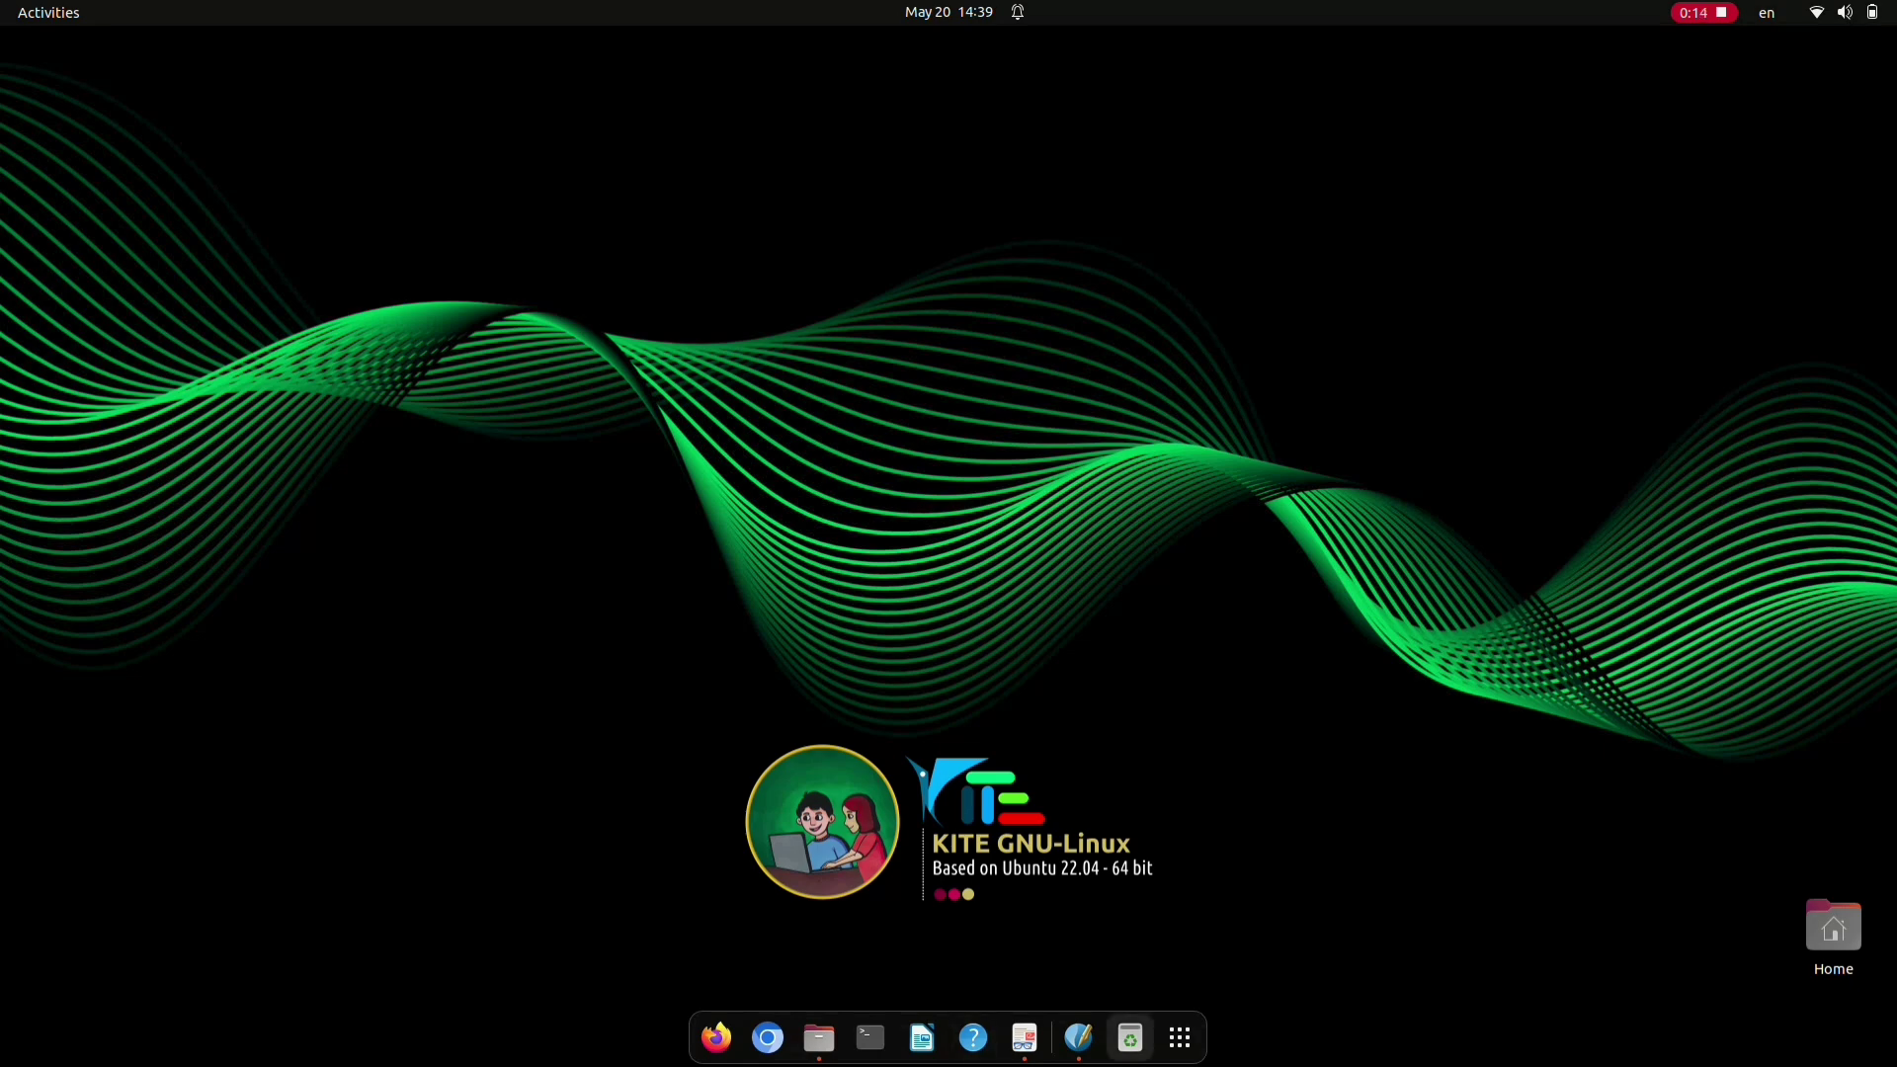
- Examine the sample newspaper heading in Fig 2.16 of the open textbook PDF
click(1025, 1038)
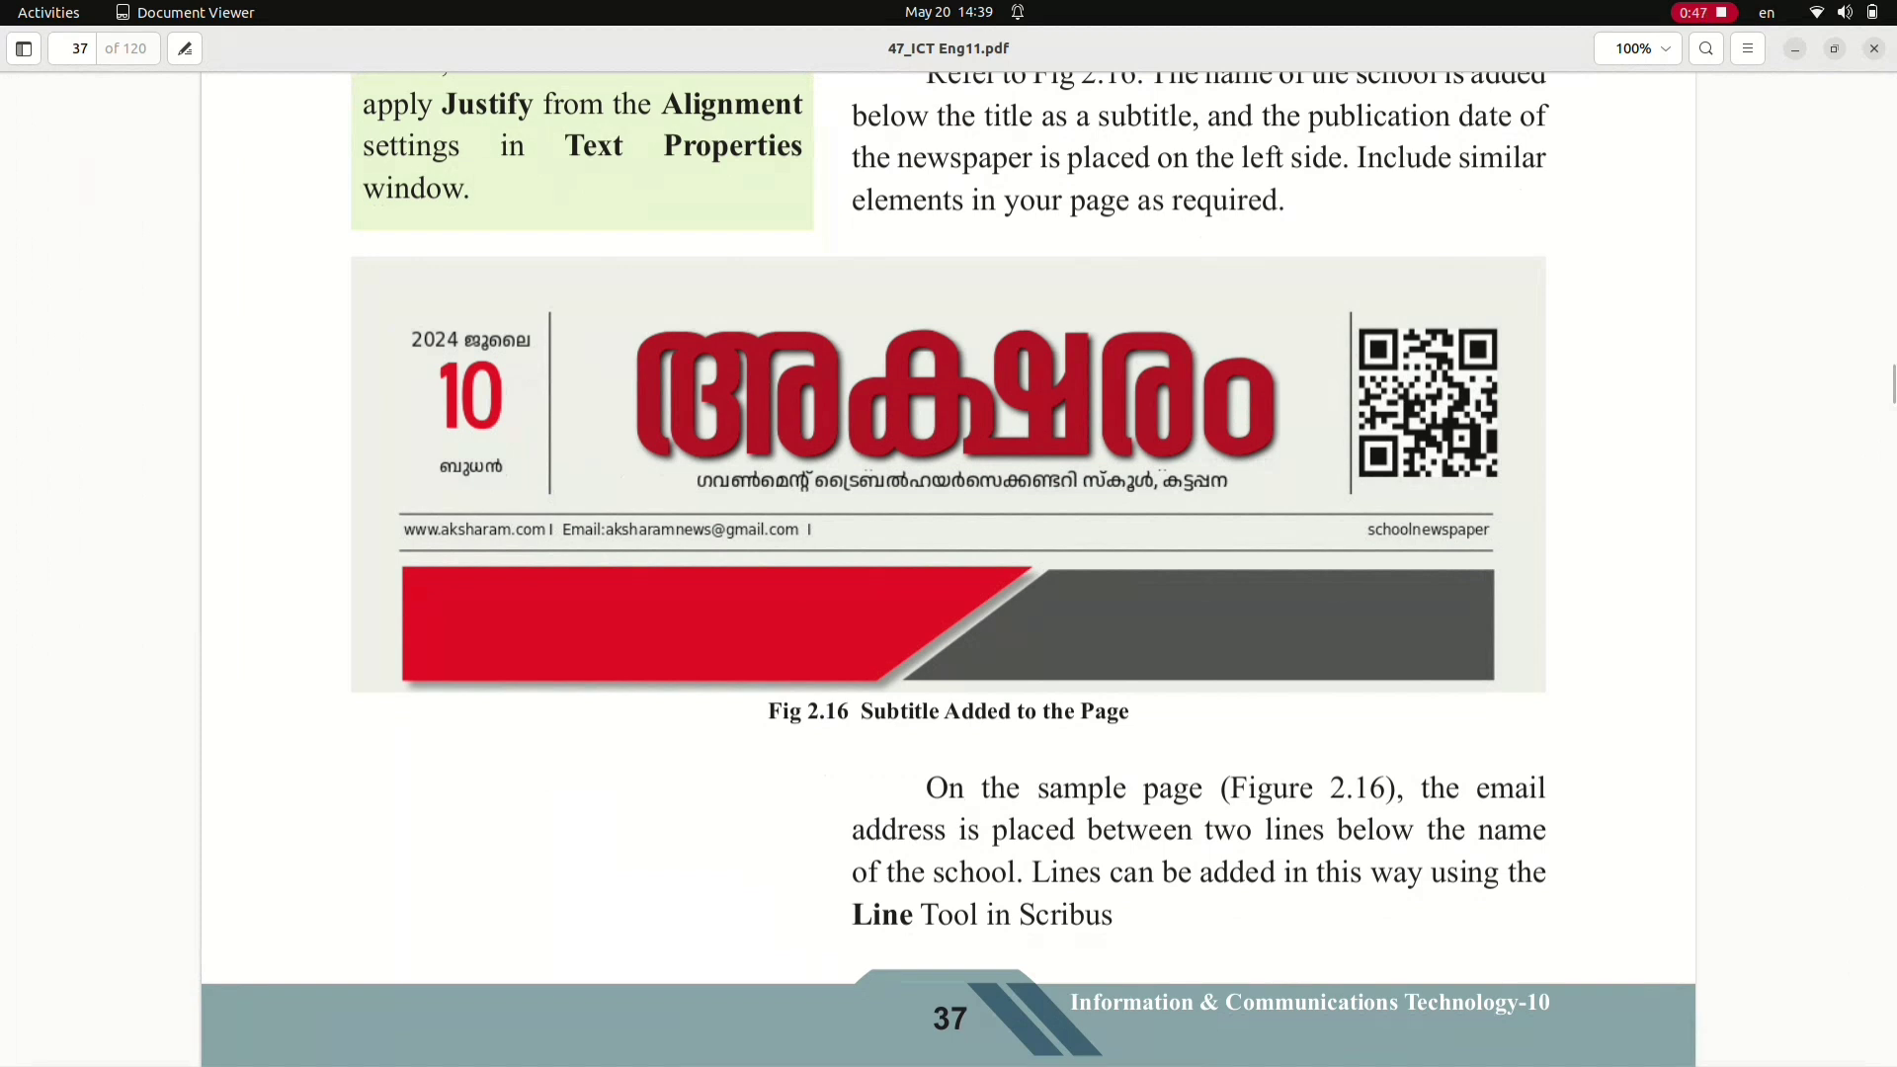
key(super+h)
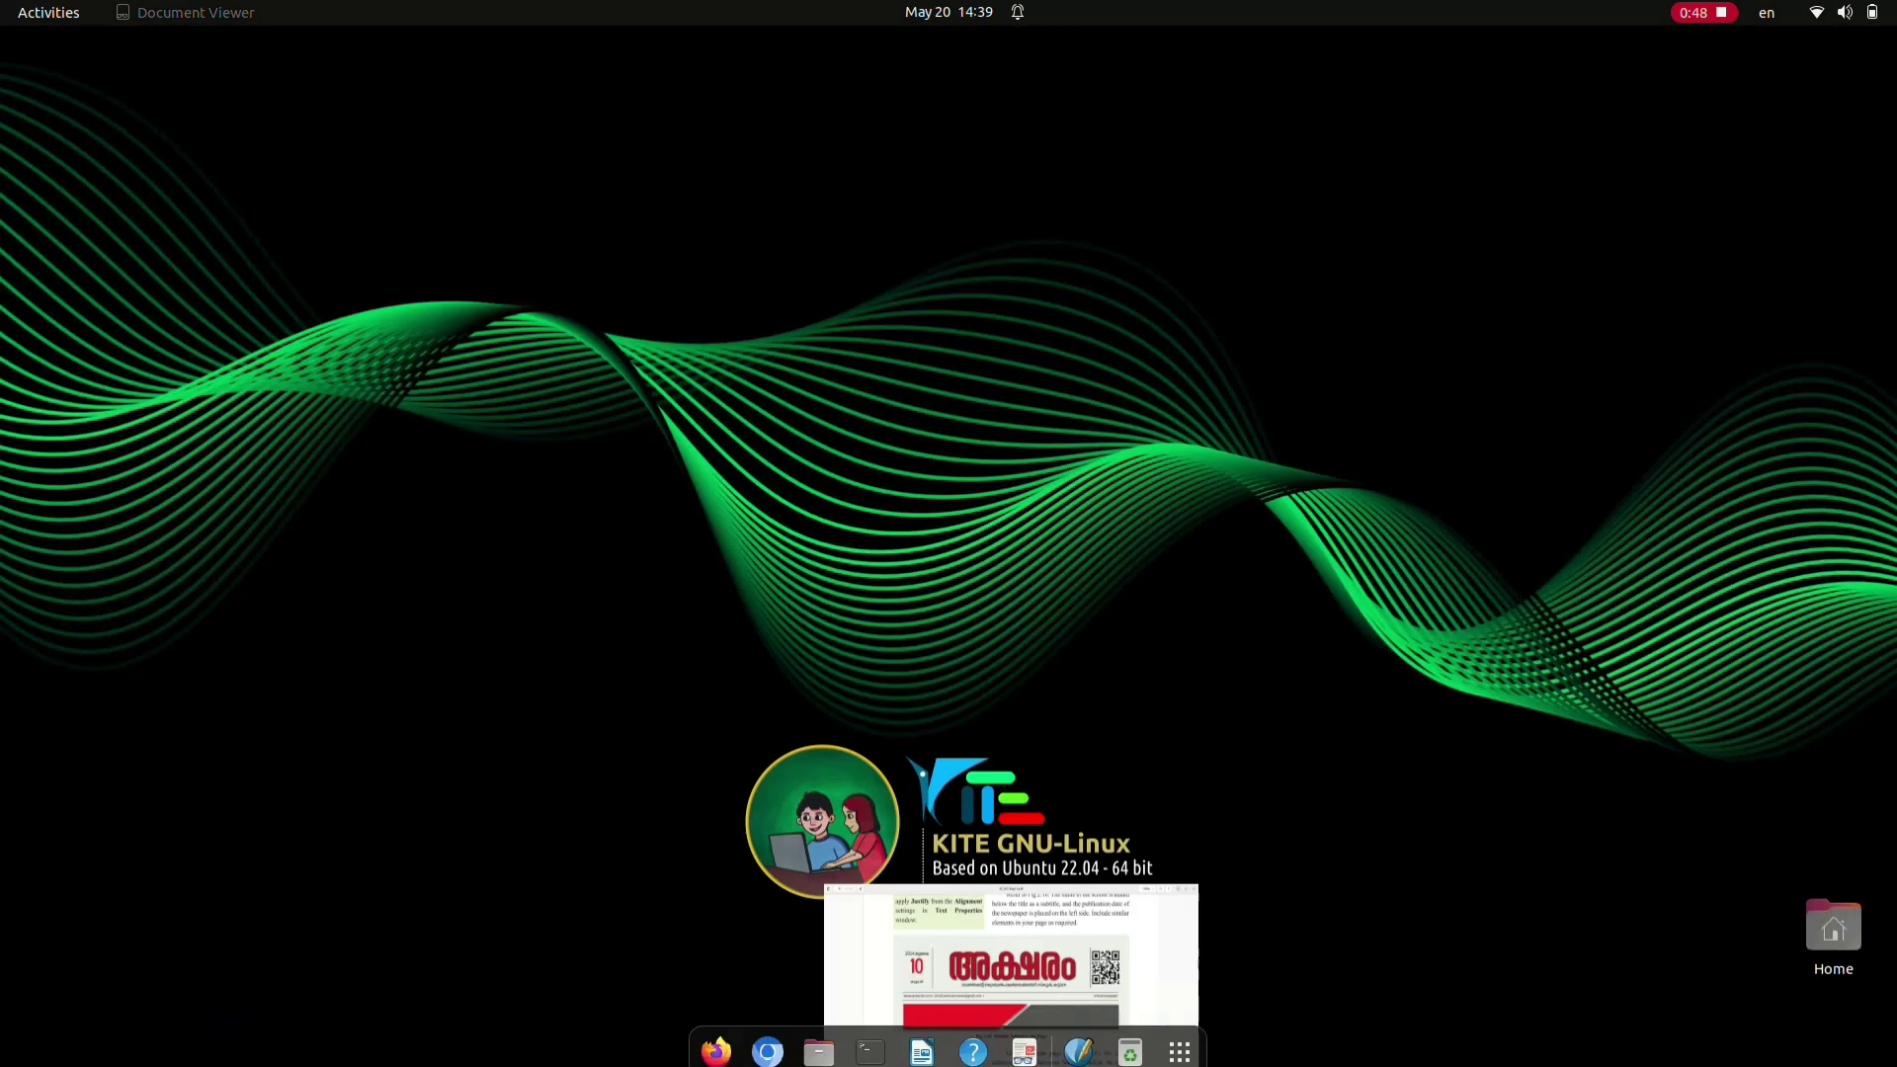
- Search the installed applications for Scribus and switch to it
click(1180, 1037)
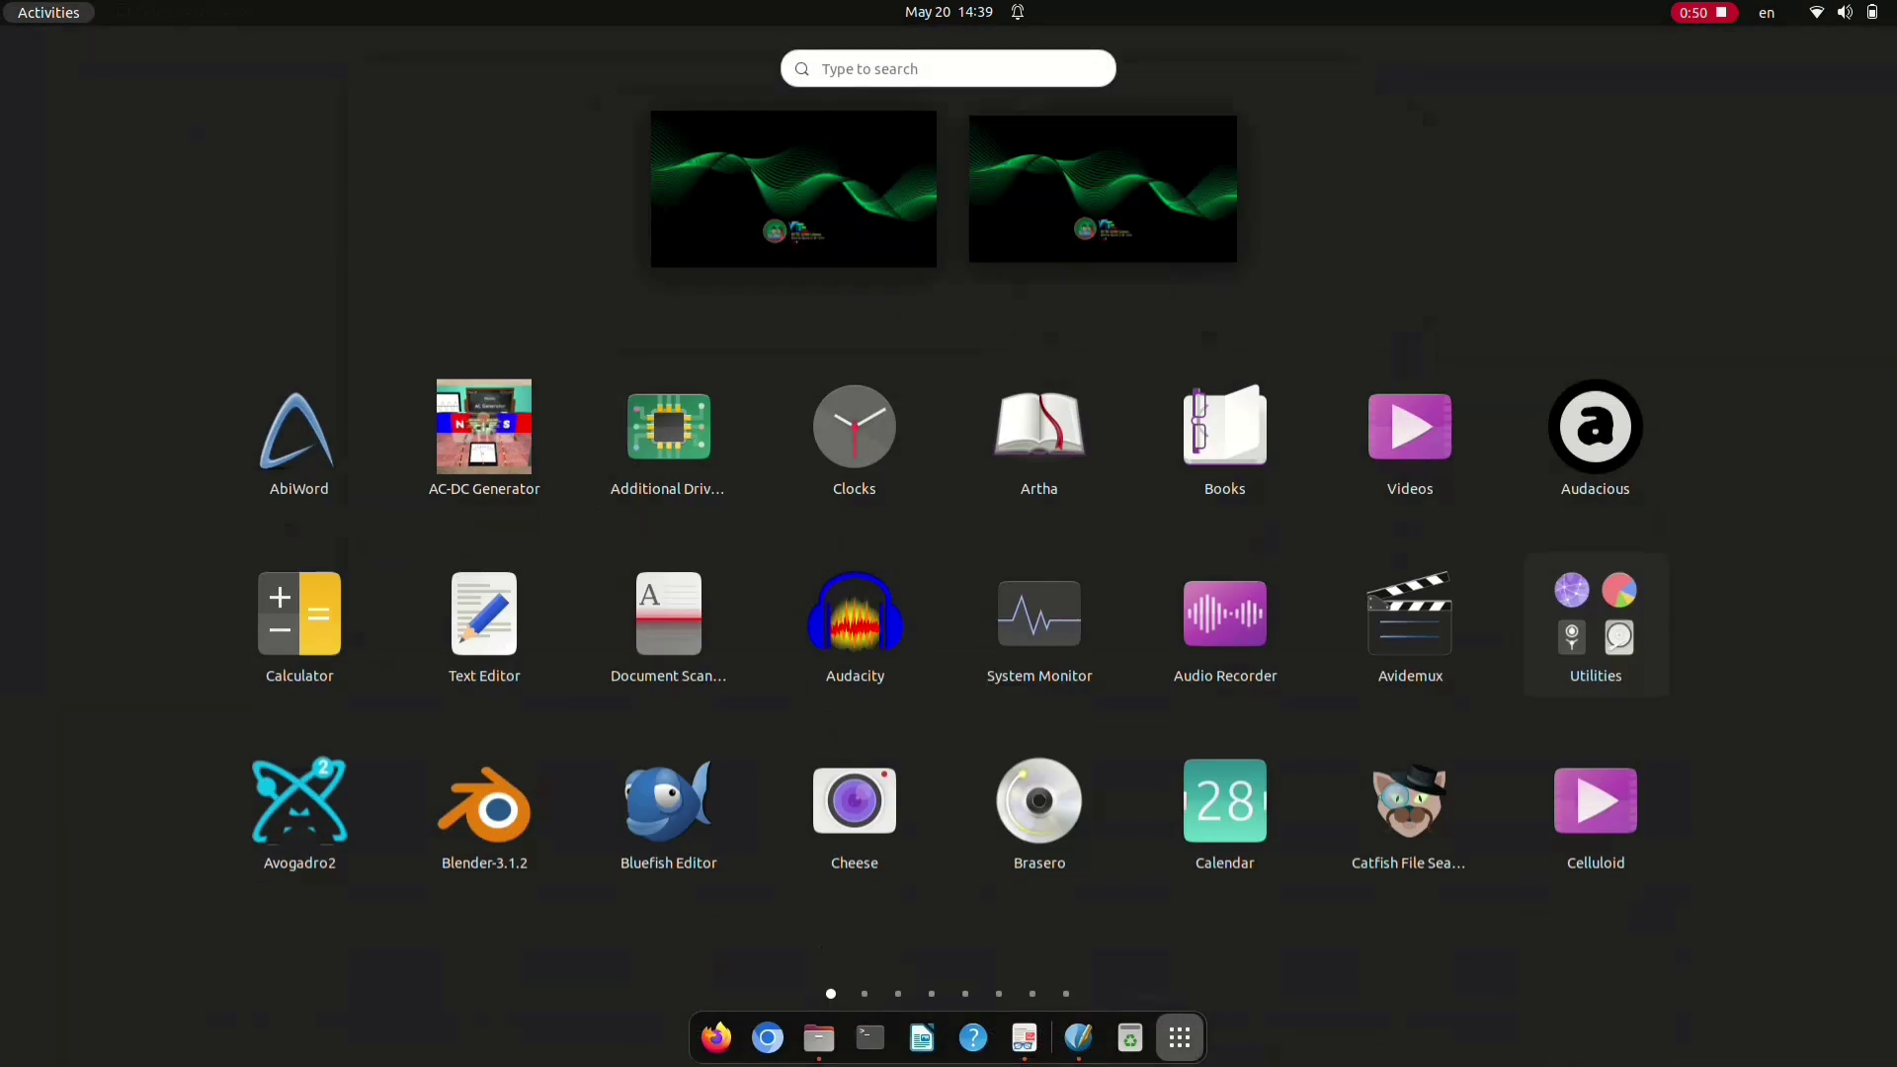
text(sl)
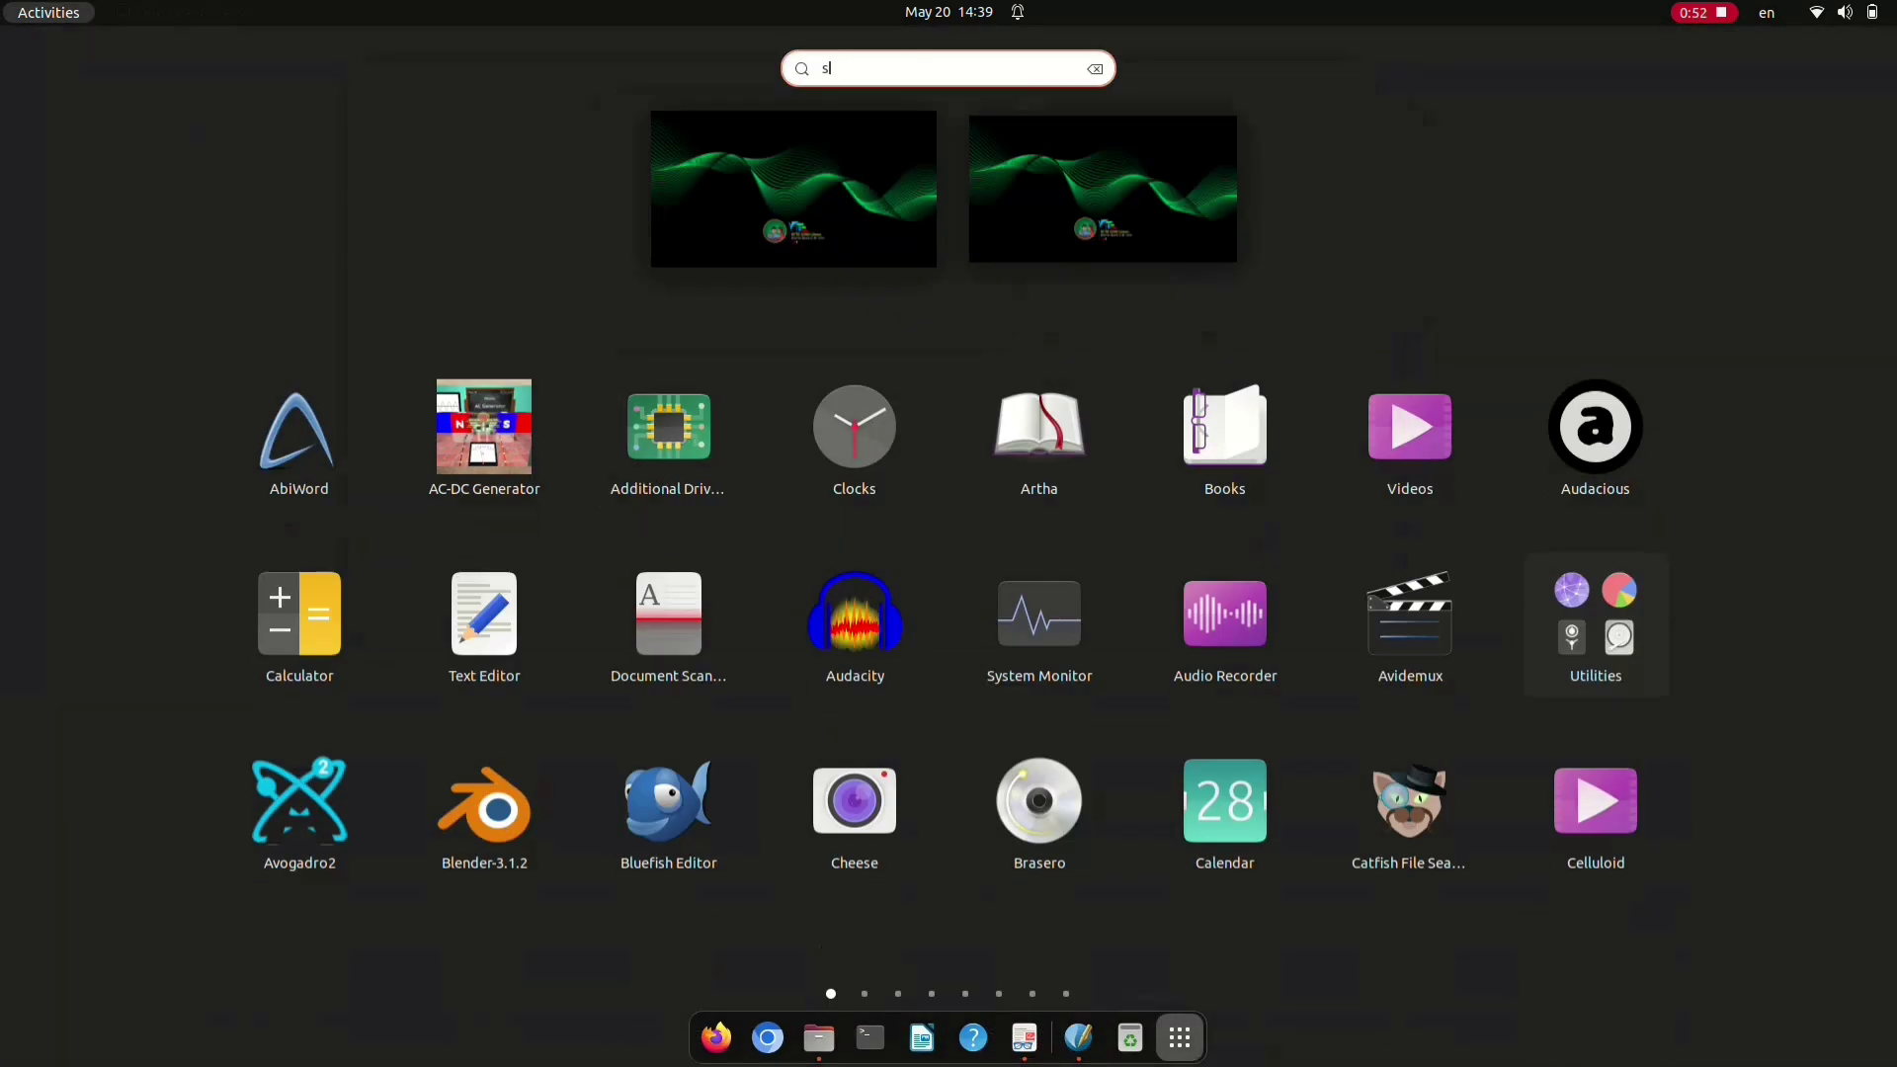
text(c)
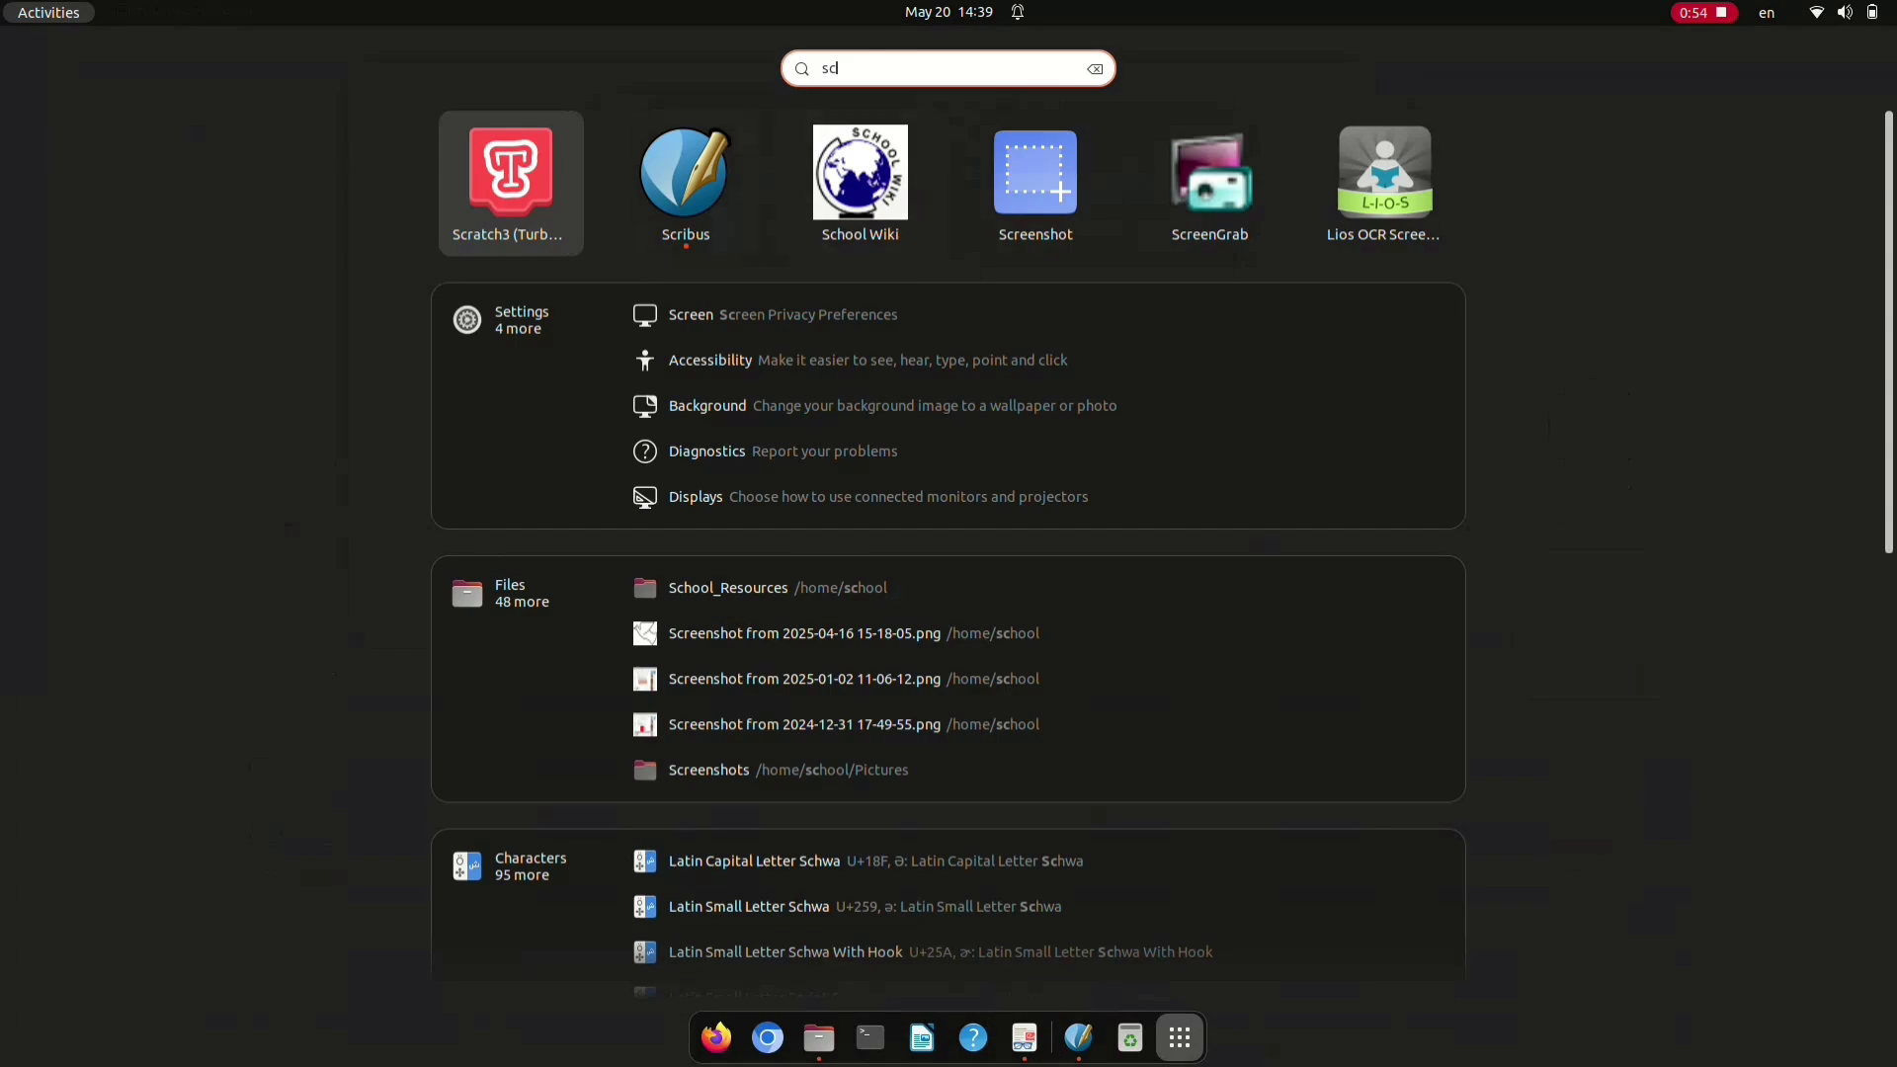
click(685, 178)
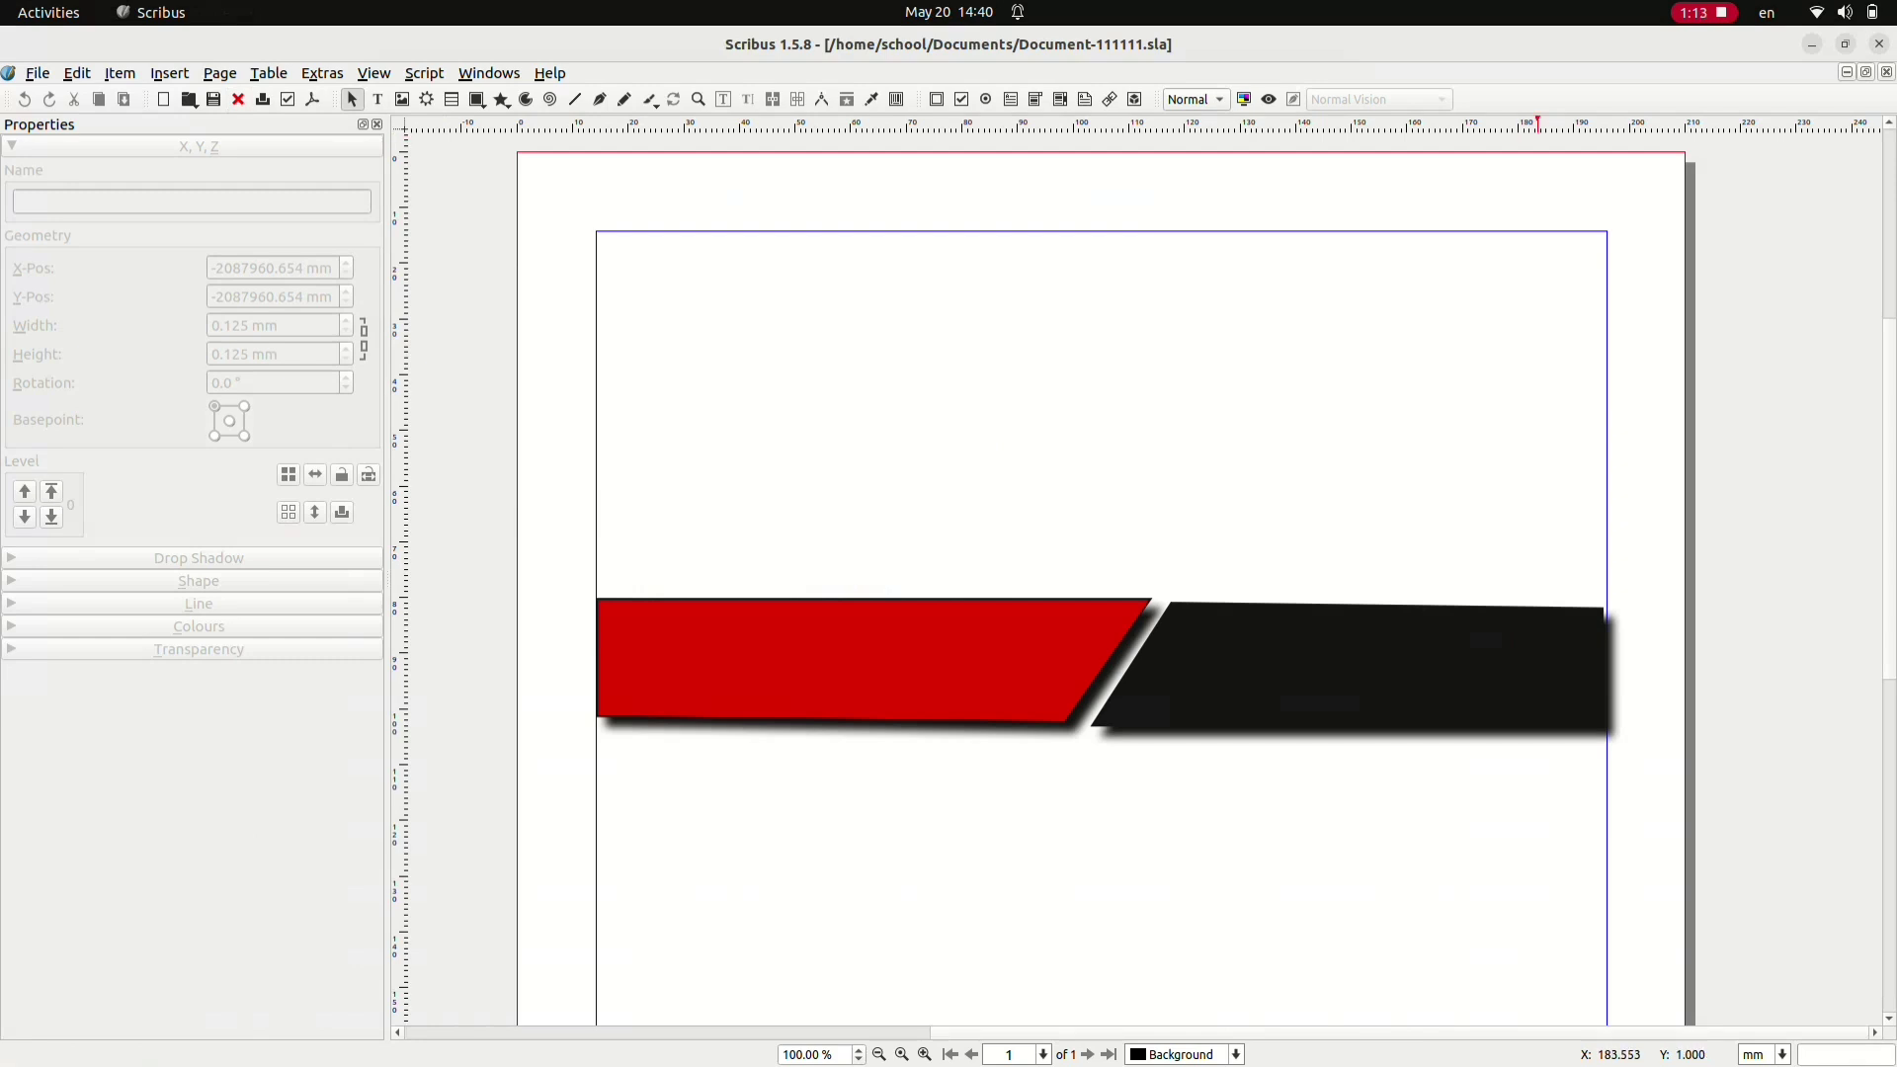
- Switch the keyboard layout to Malayalam (Poorna, extended InScript) and draw a text frame about 88 × 27 mm above the red and black shapes
click(1767, 12)
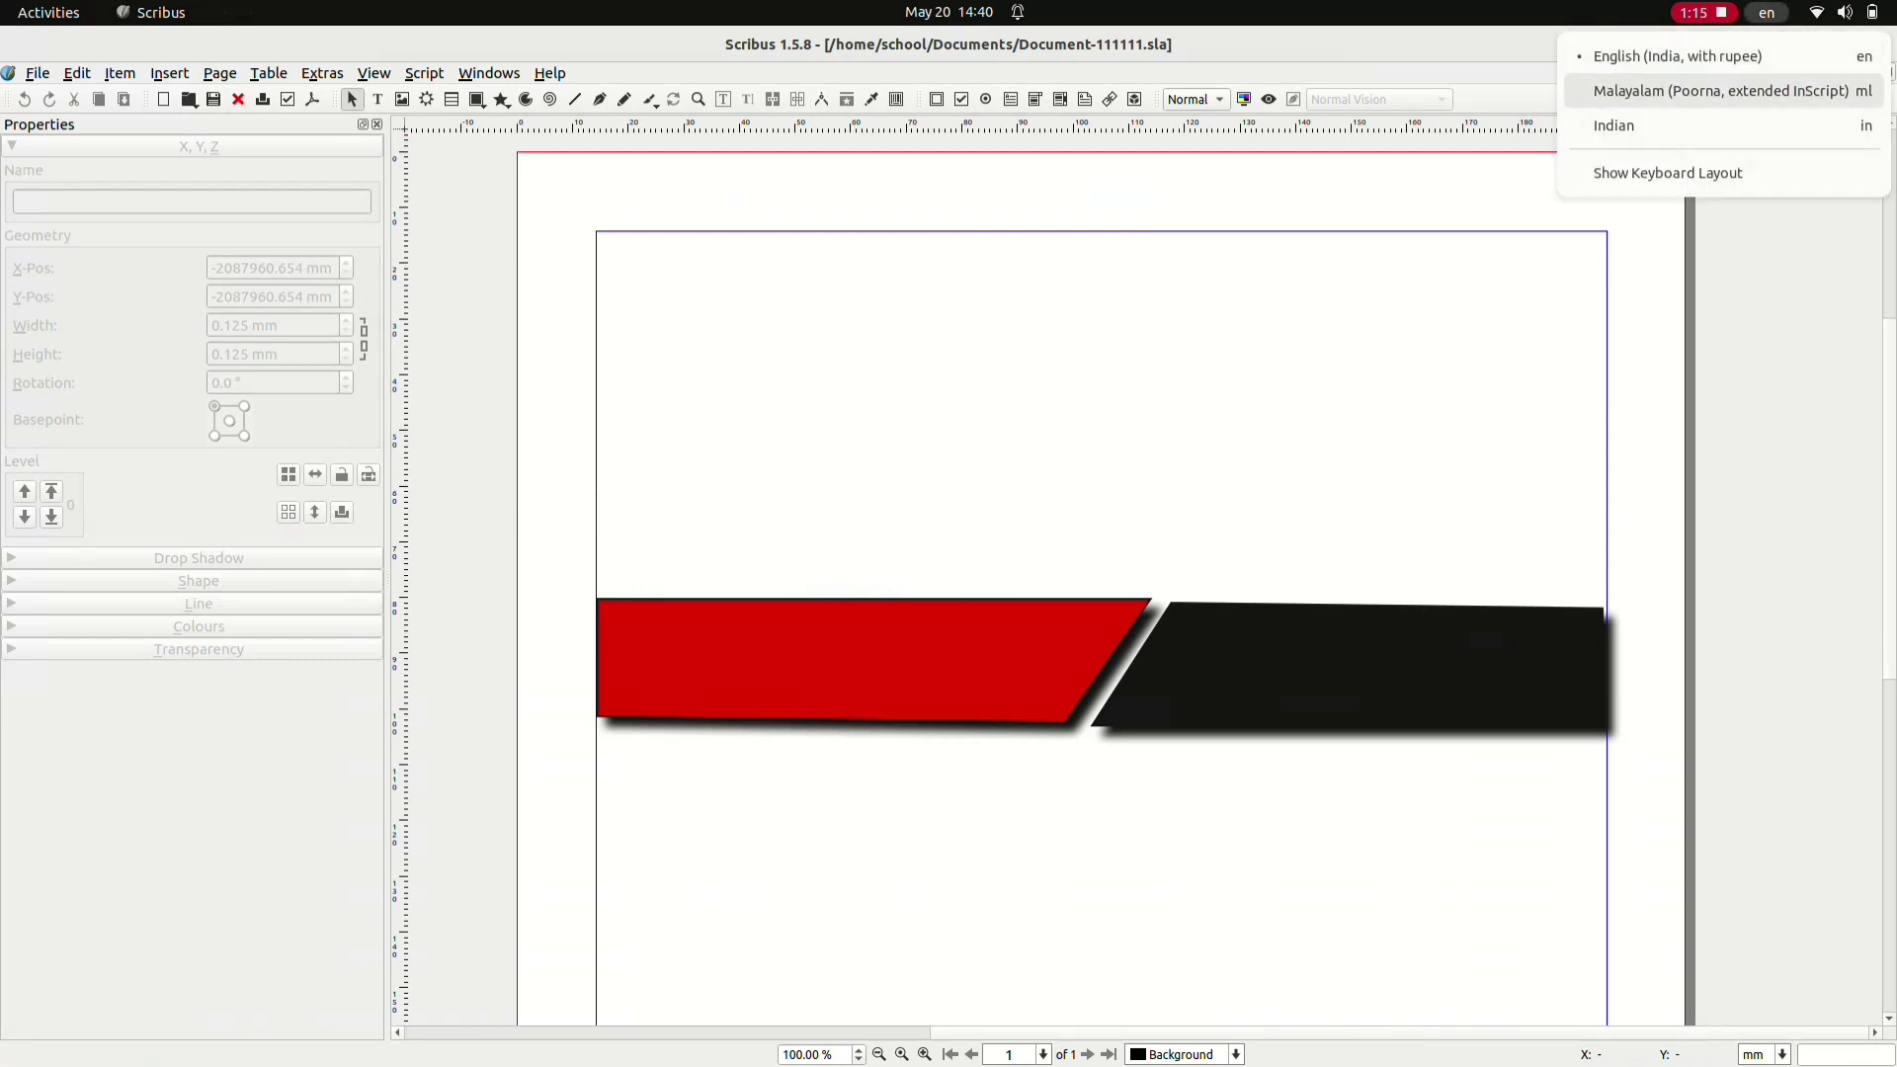
click(1719, 90)
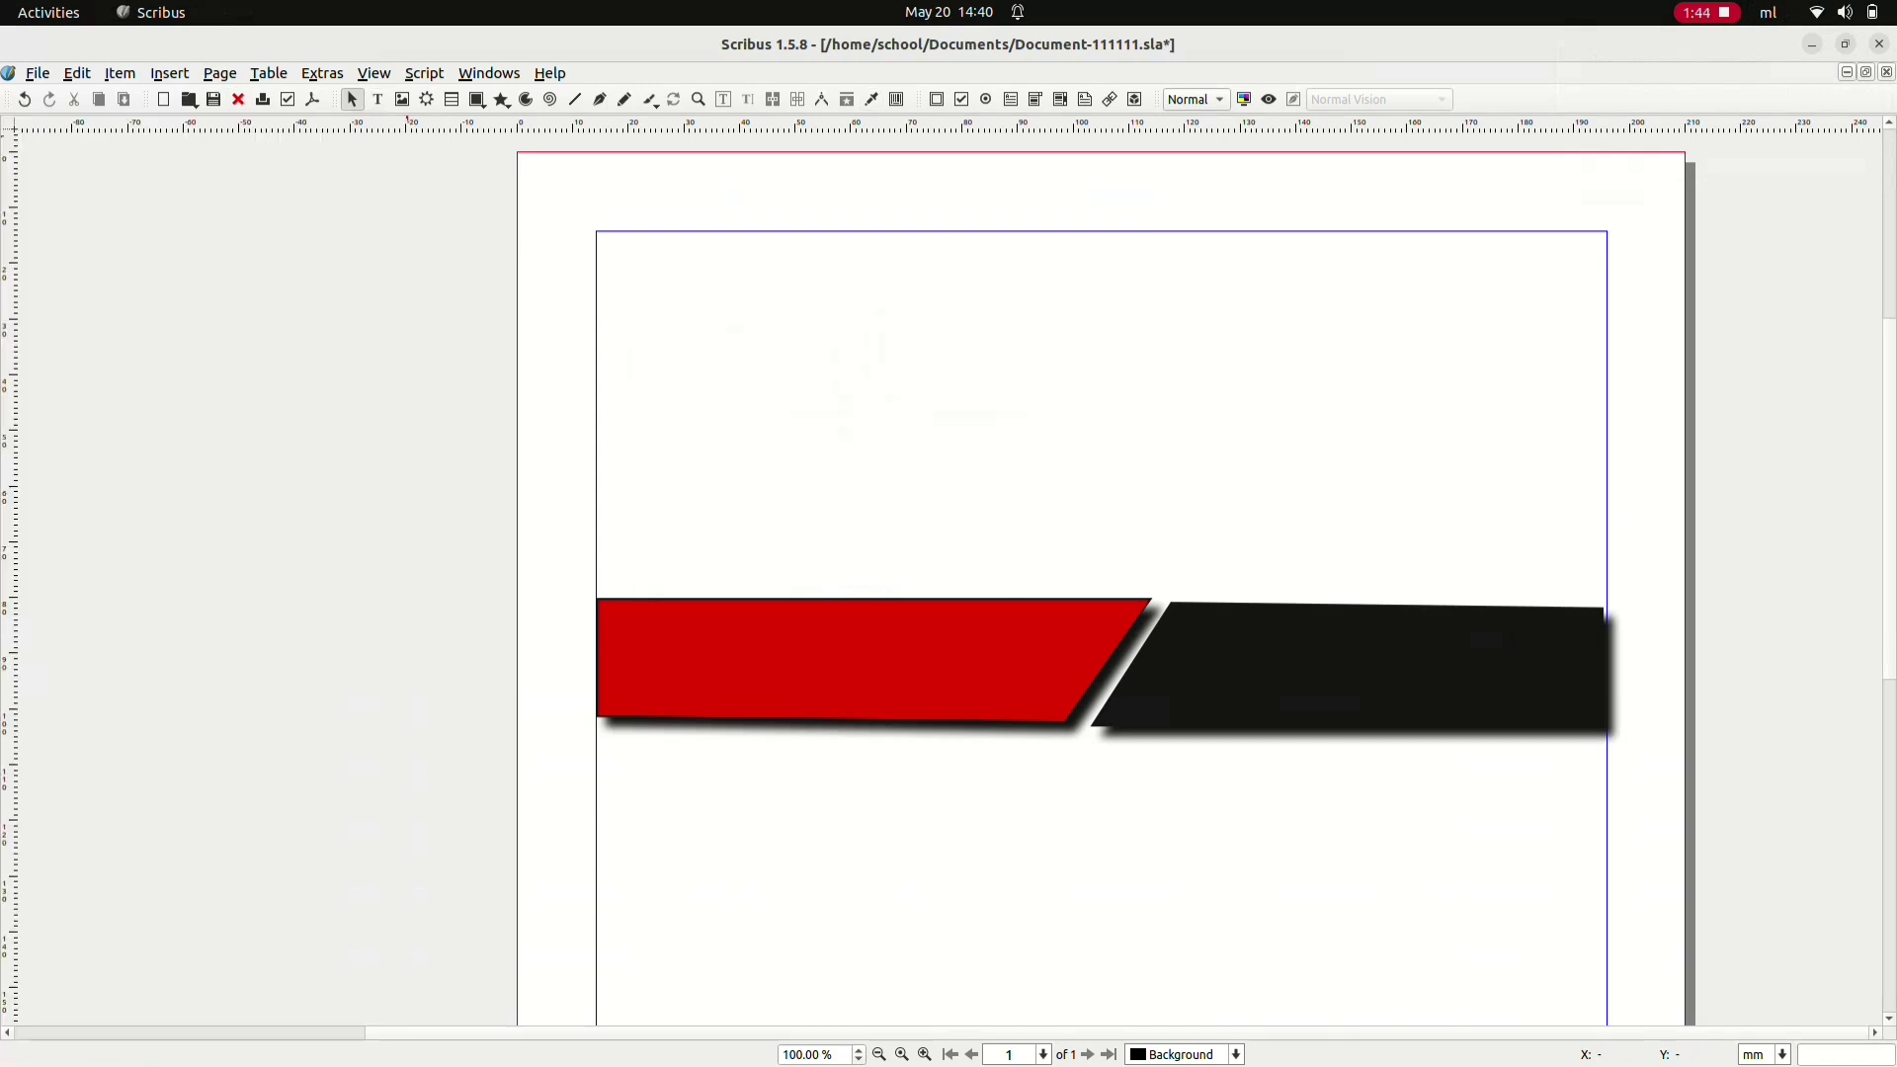
click(378, 99)
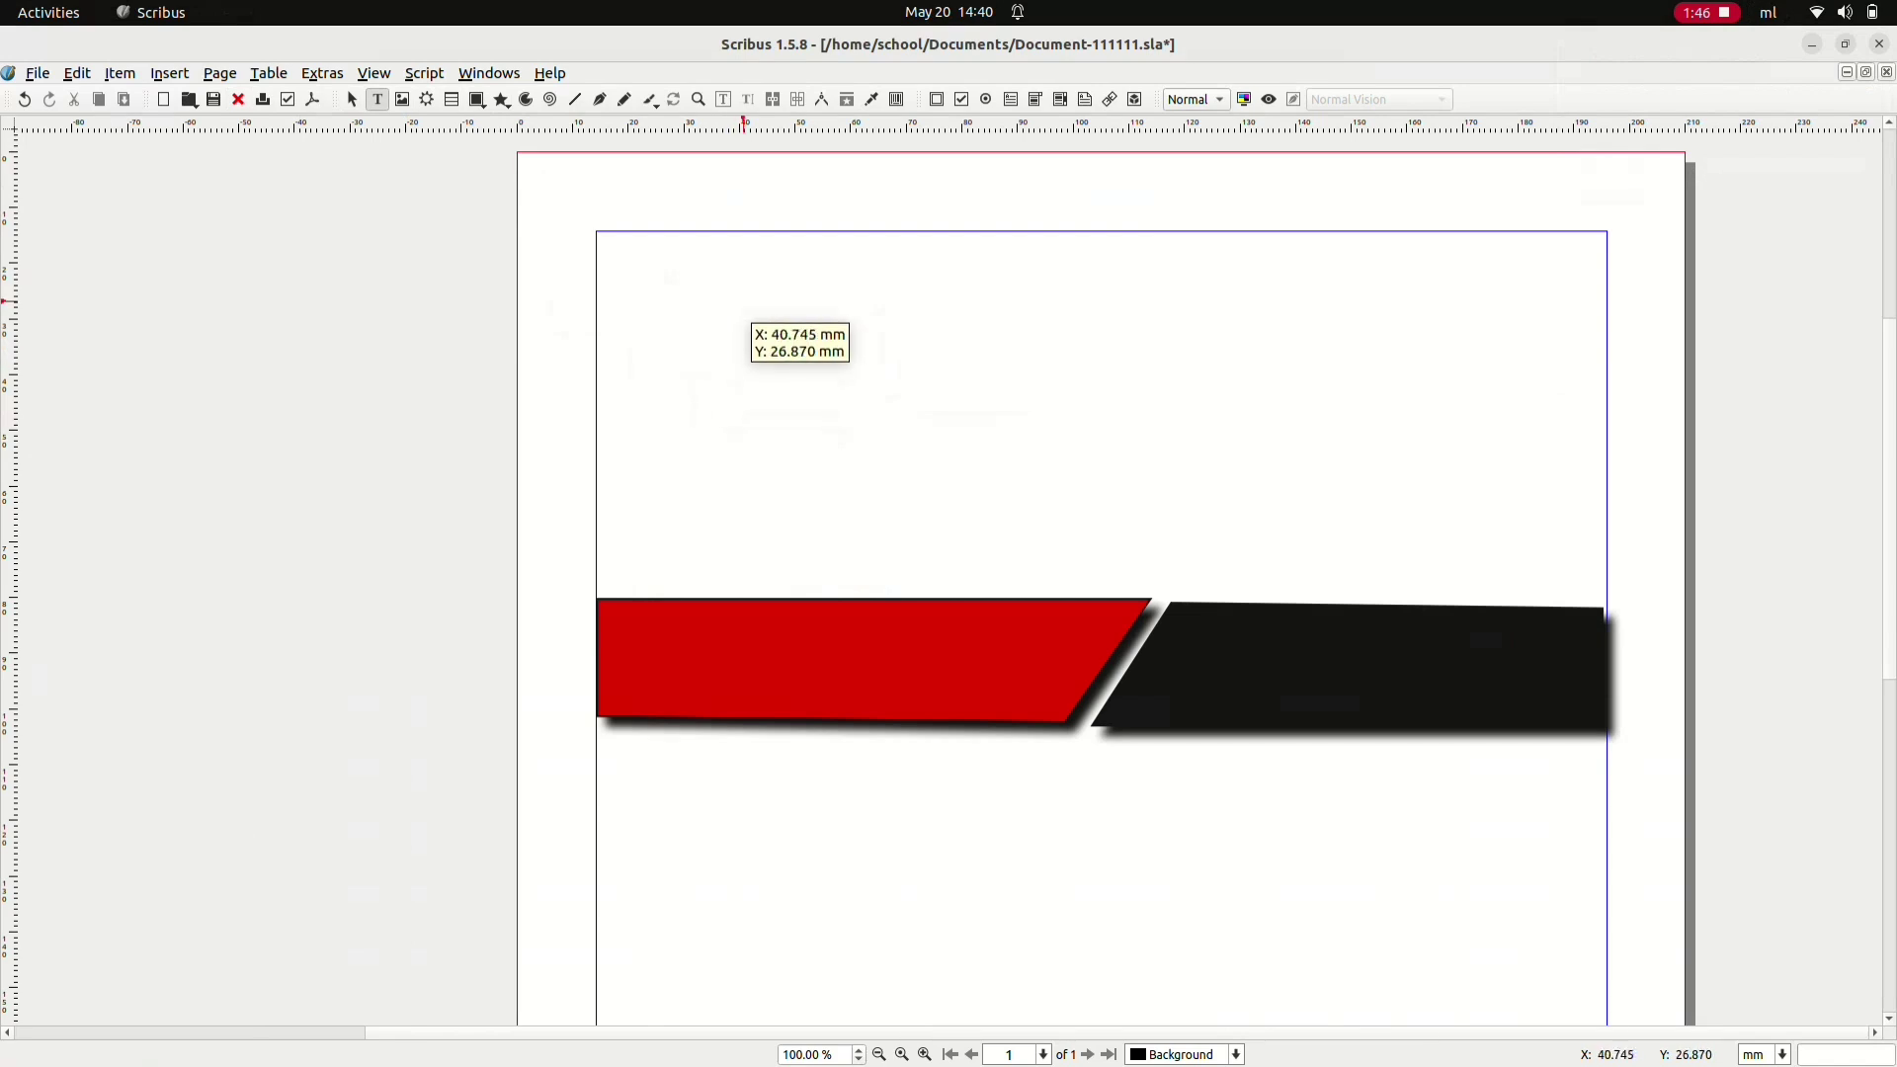
drag(821, 302, 1343, 446)
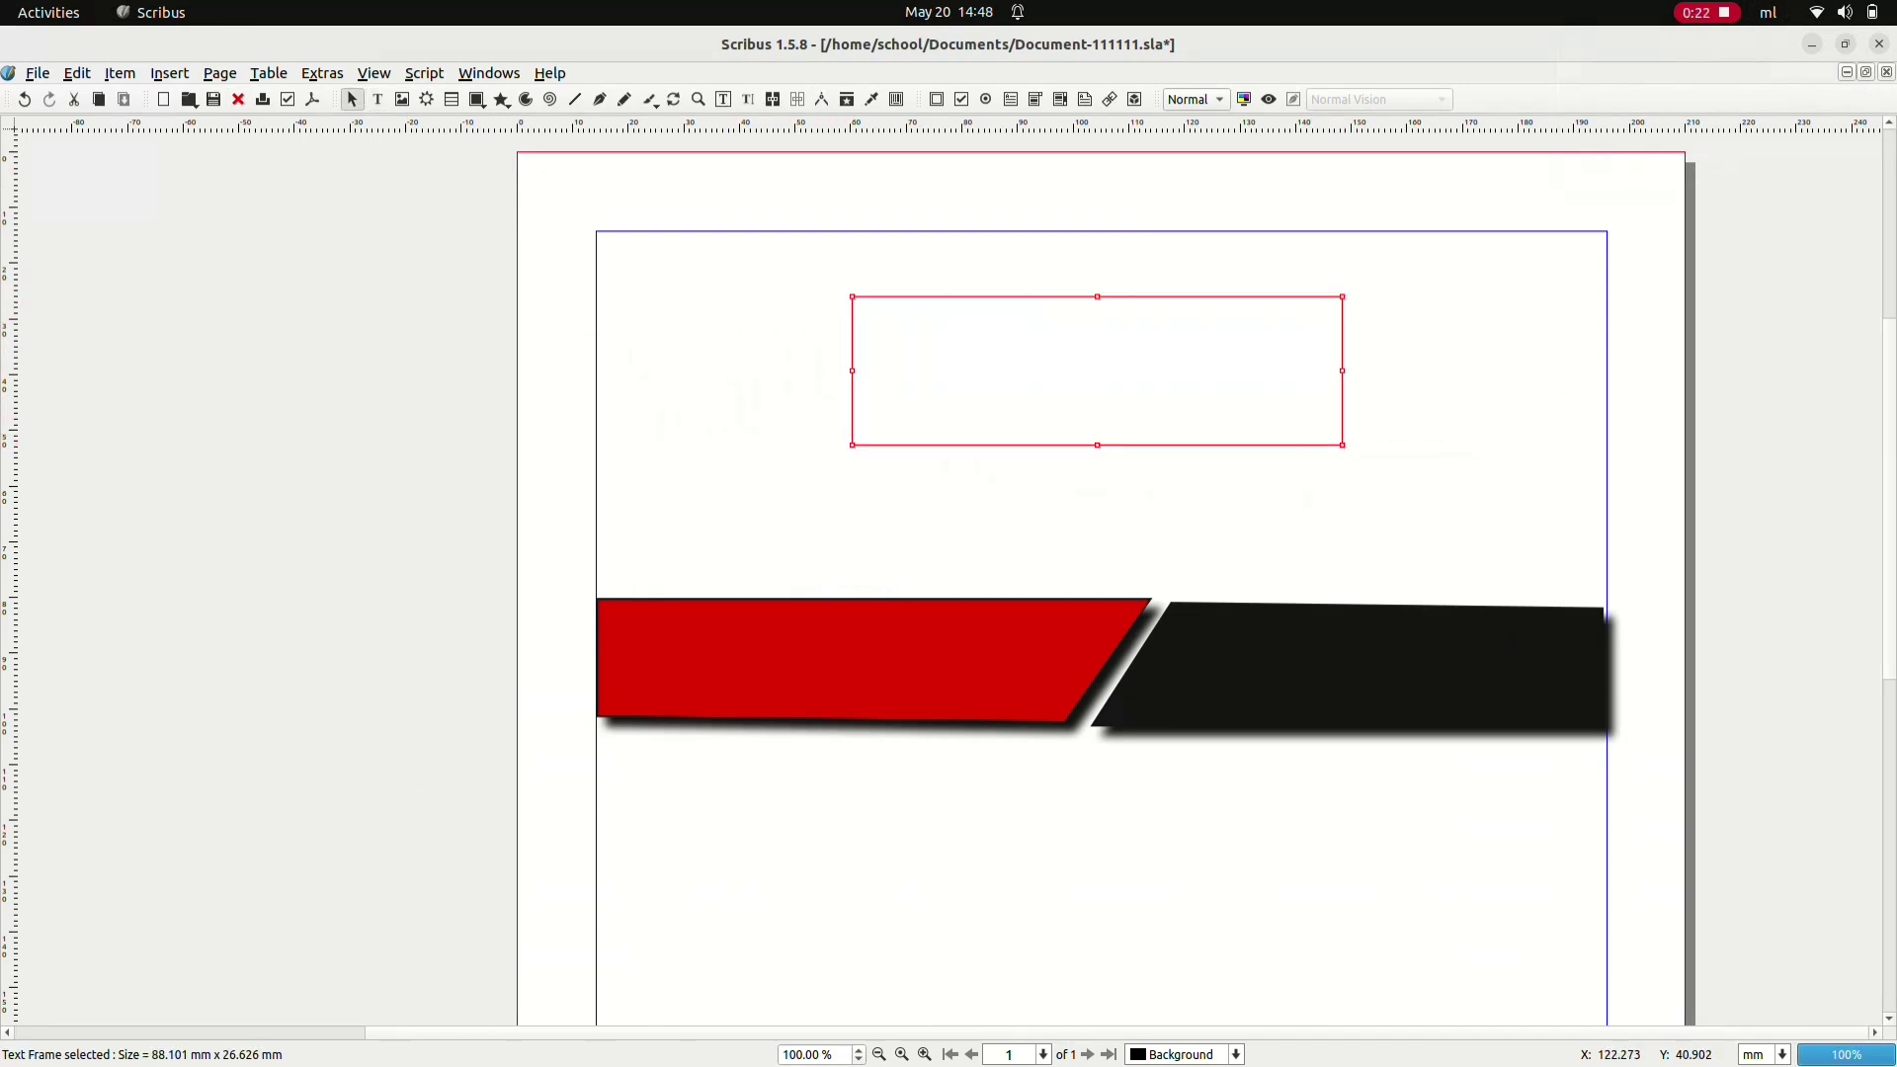
- Show the text frame's content properties and set its text language to Malayalam
right_click(1051, 361)
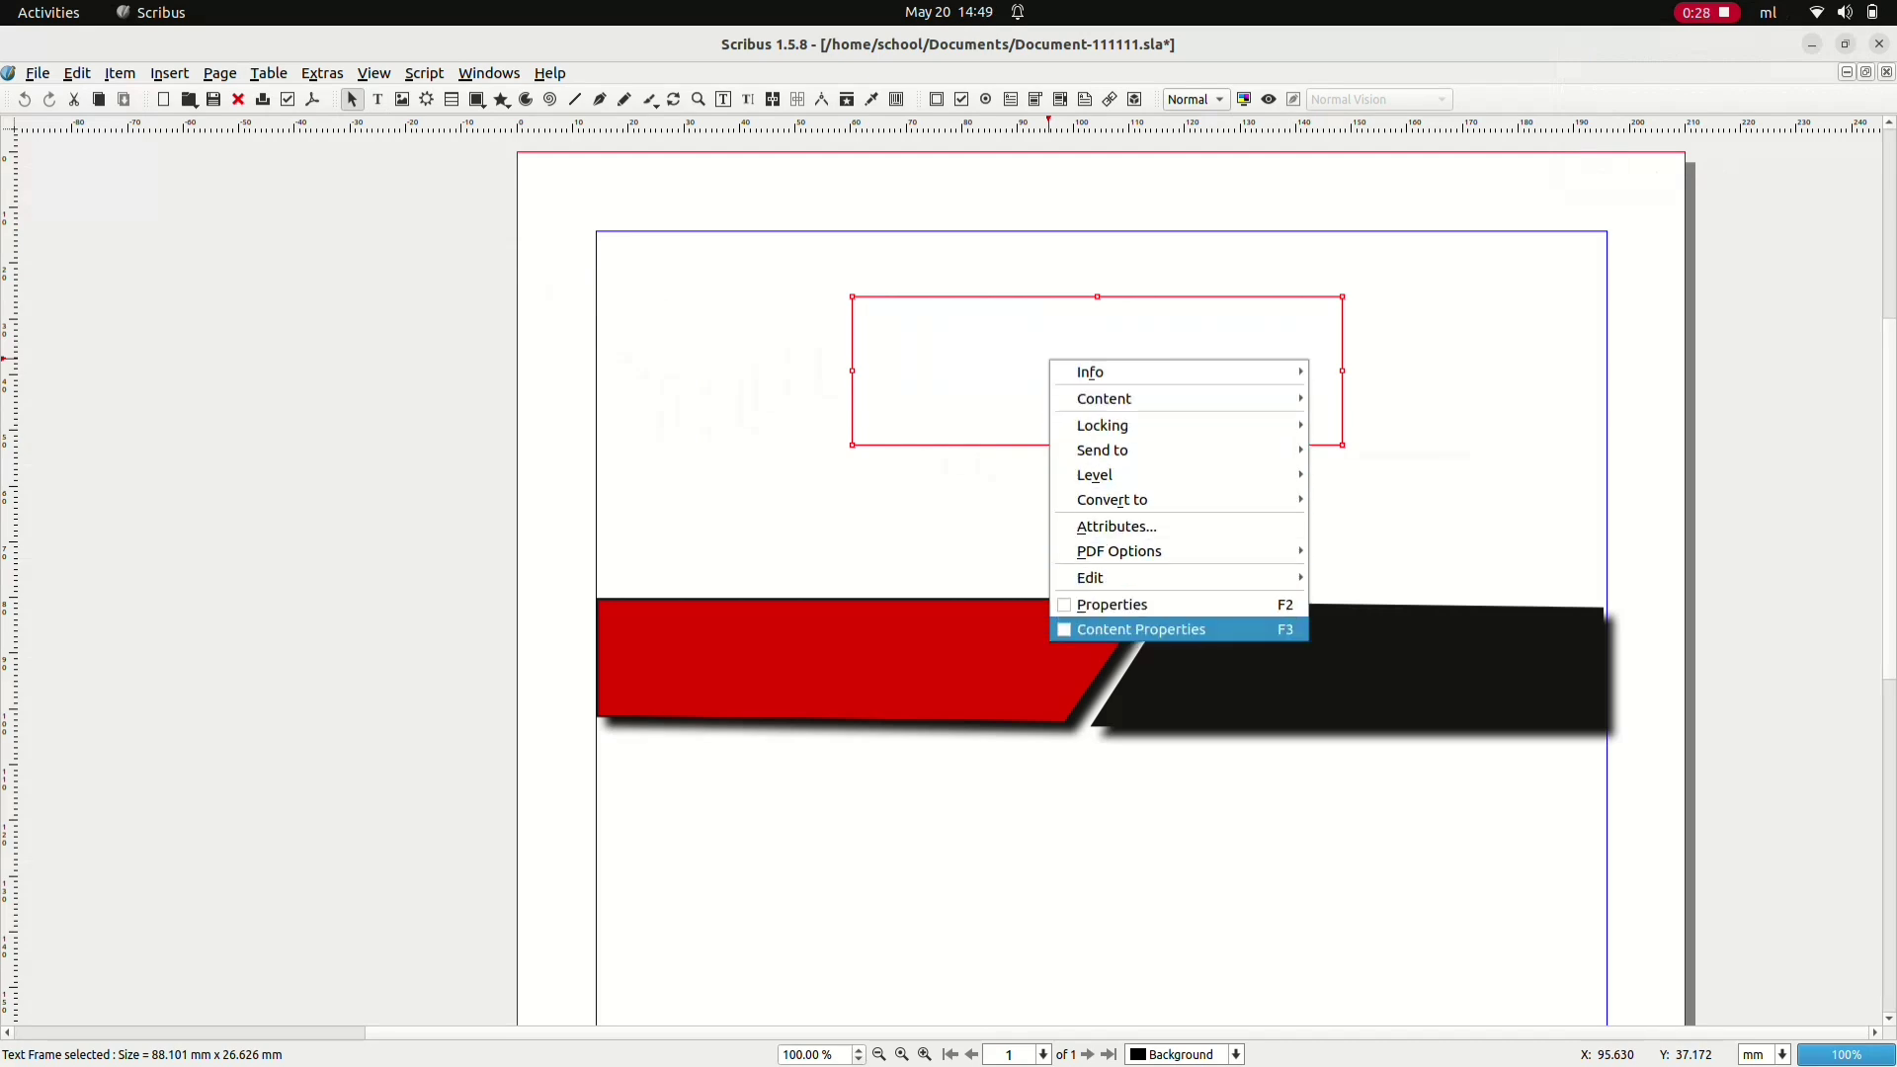
click(1142, 630)
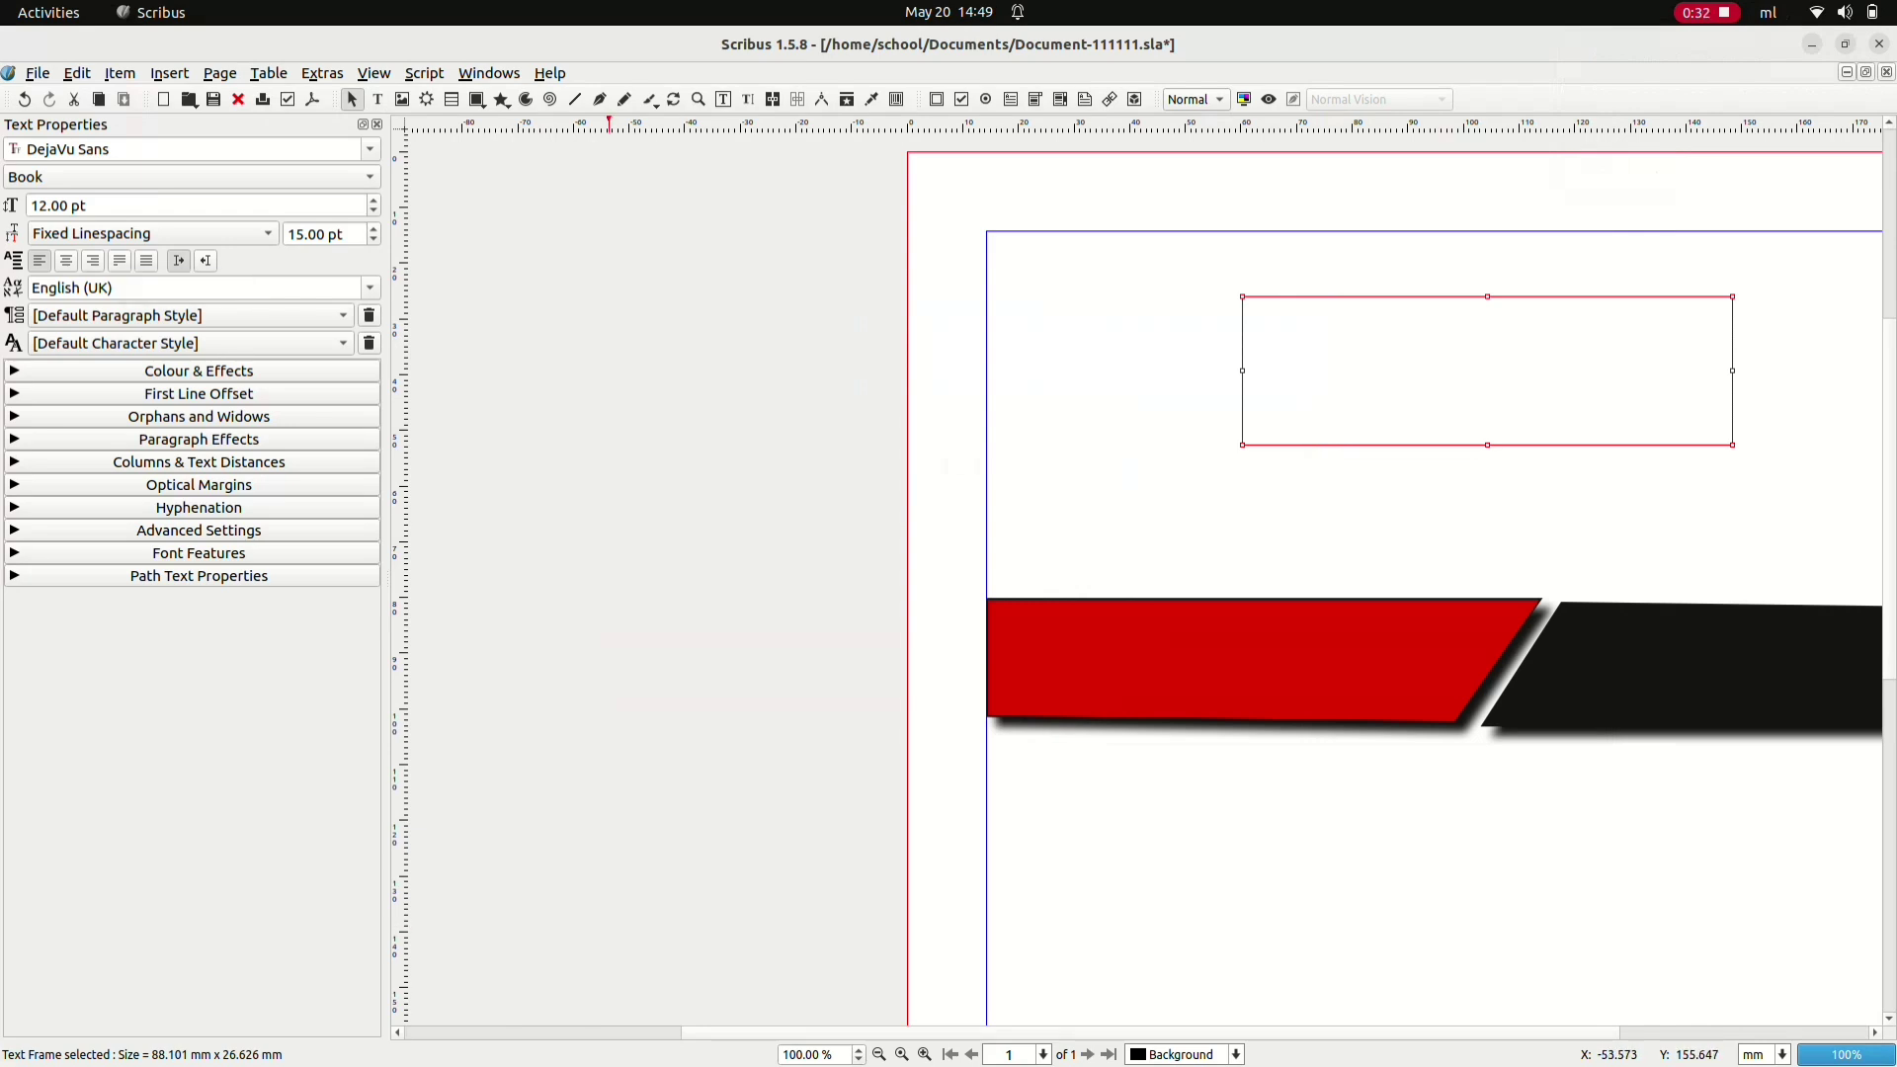
scroll(1146, 593, left, 5)
scroll(1146, 592, right, 10)
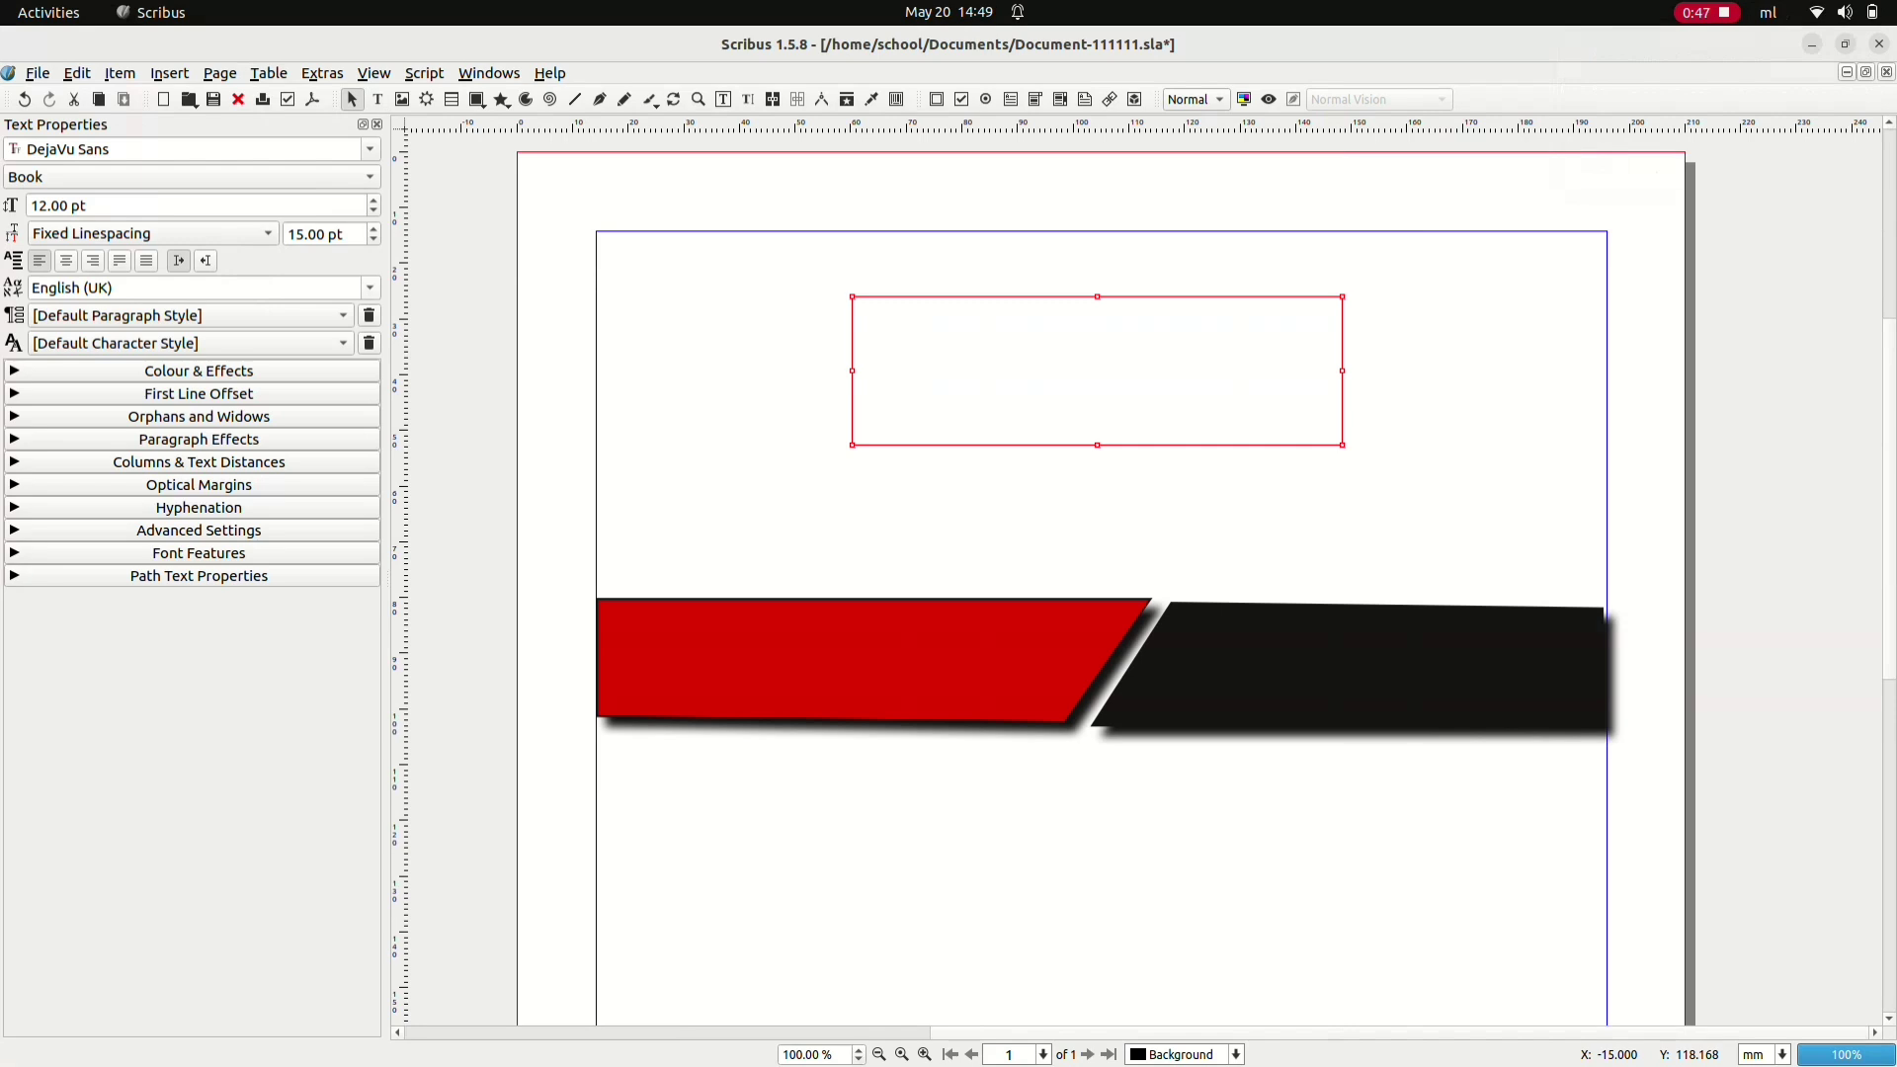
click(197, 288)
scroll(99, 360, down, 6)
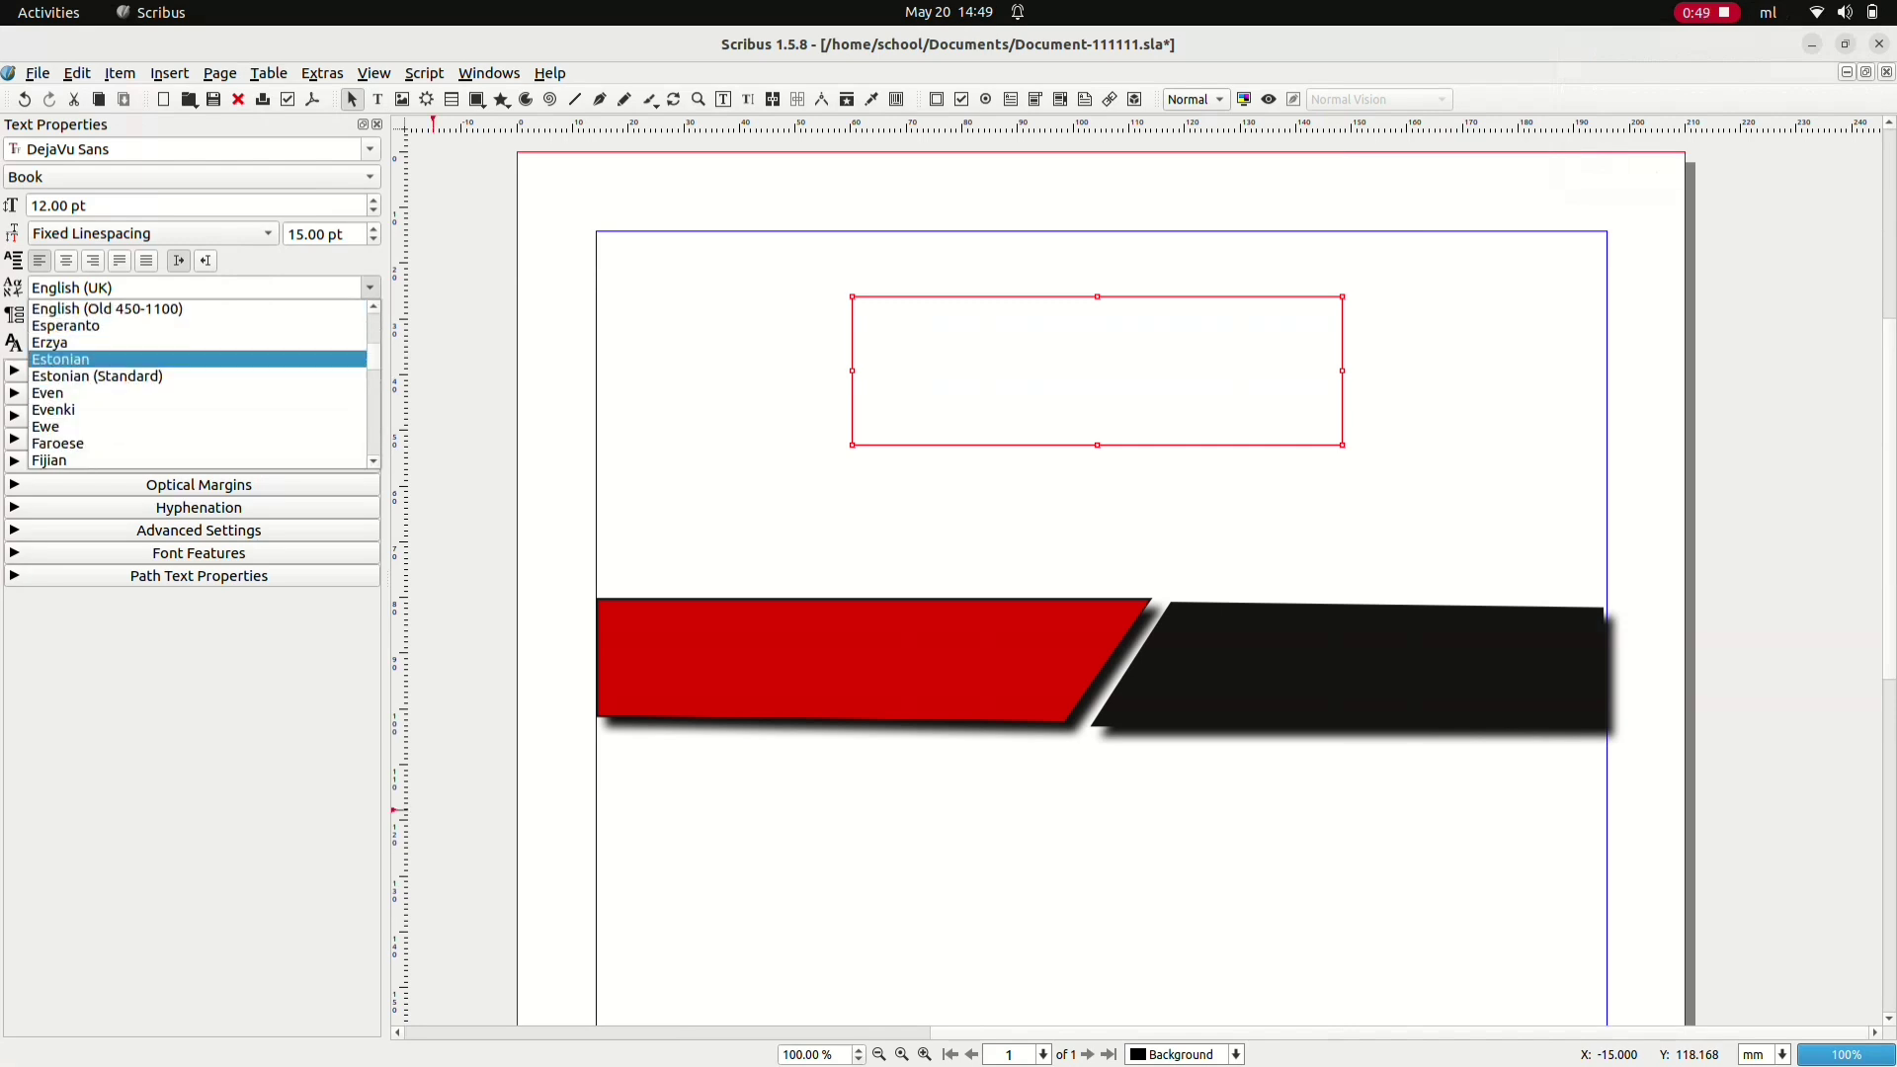
scroll(148, 386, down, 20)
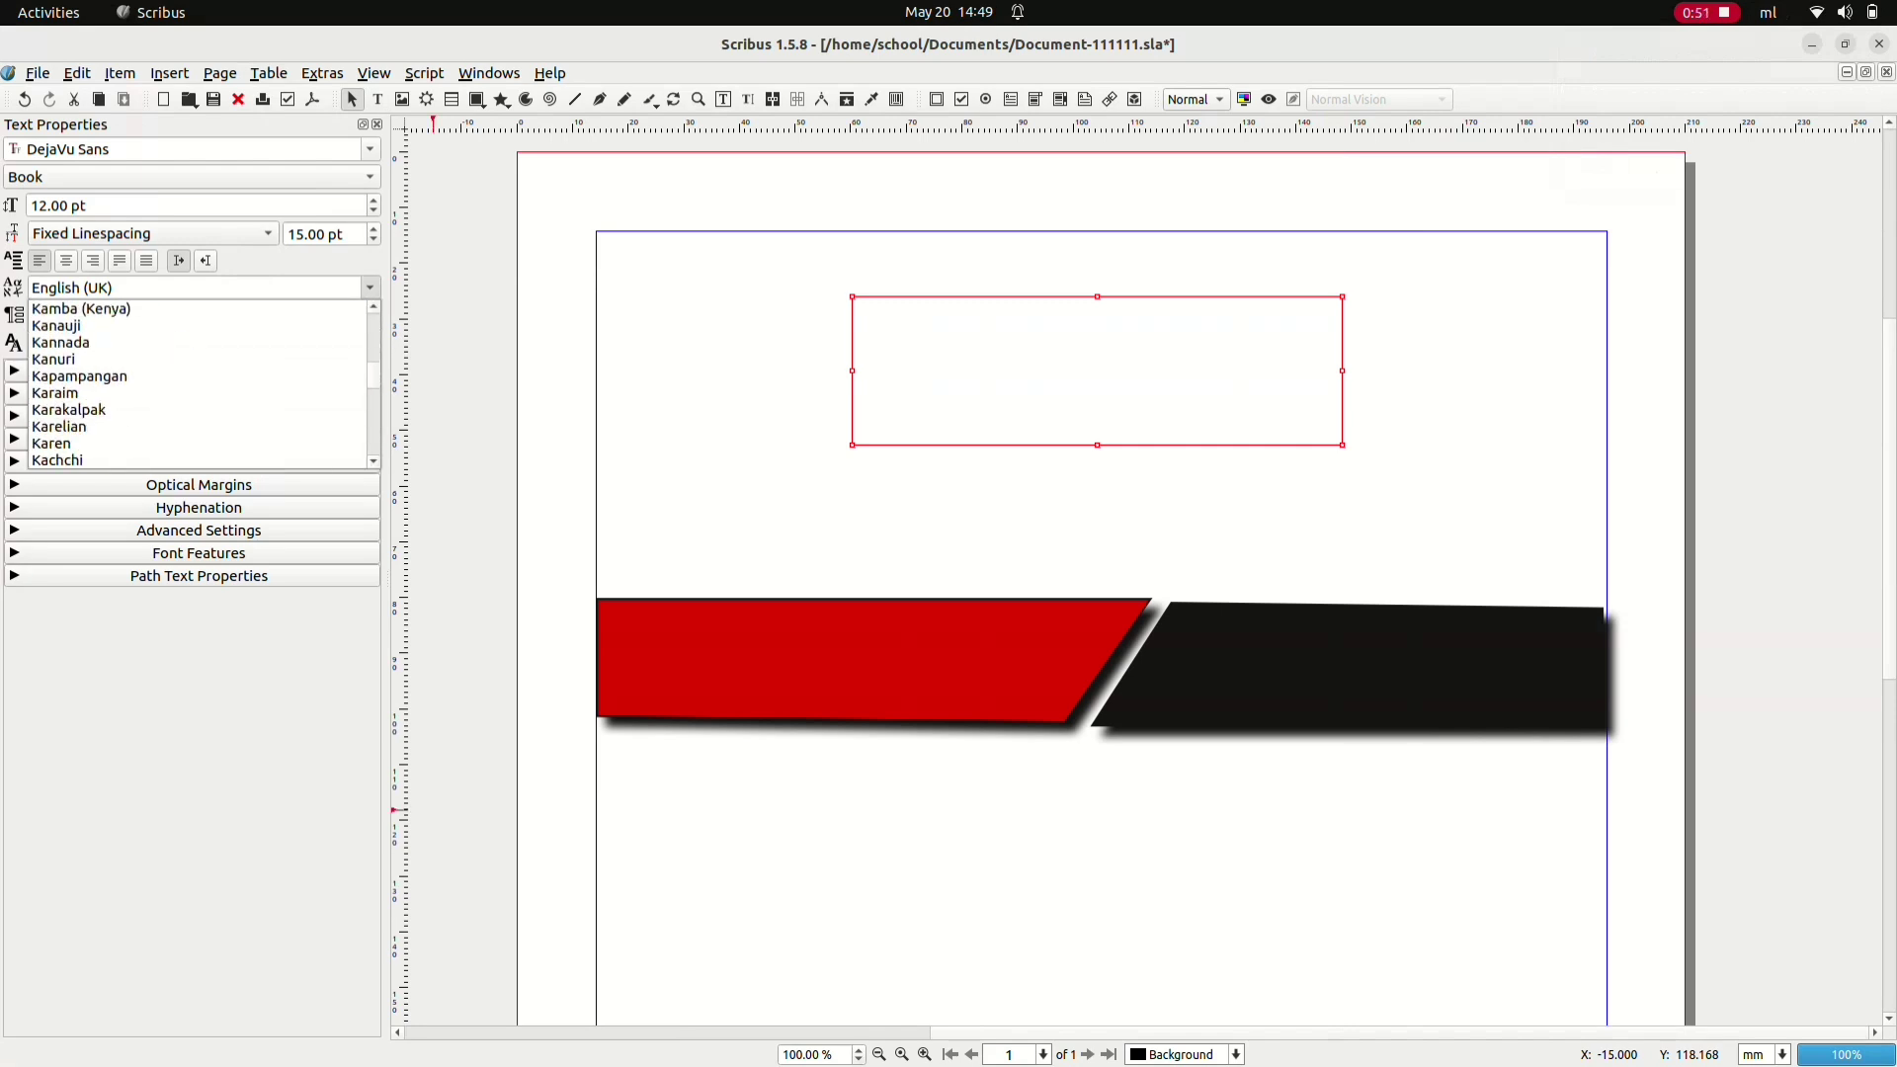
scroll(197, 385, down, 5)
click(98, 386)
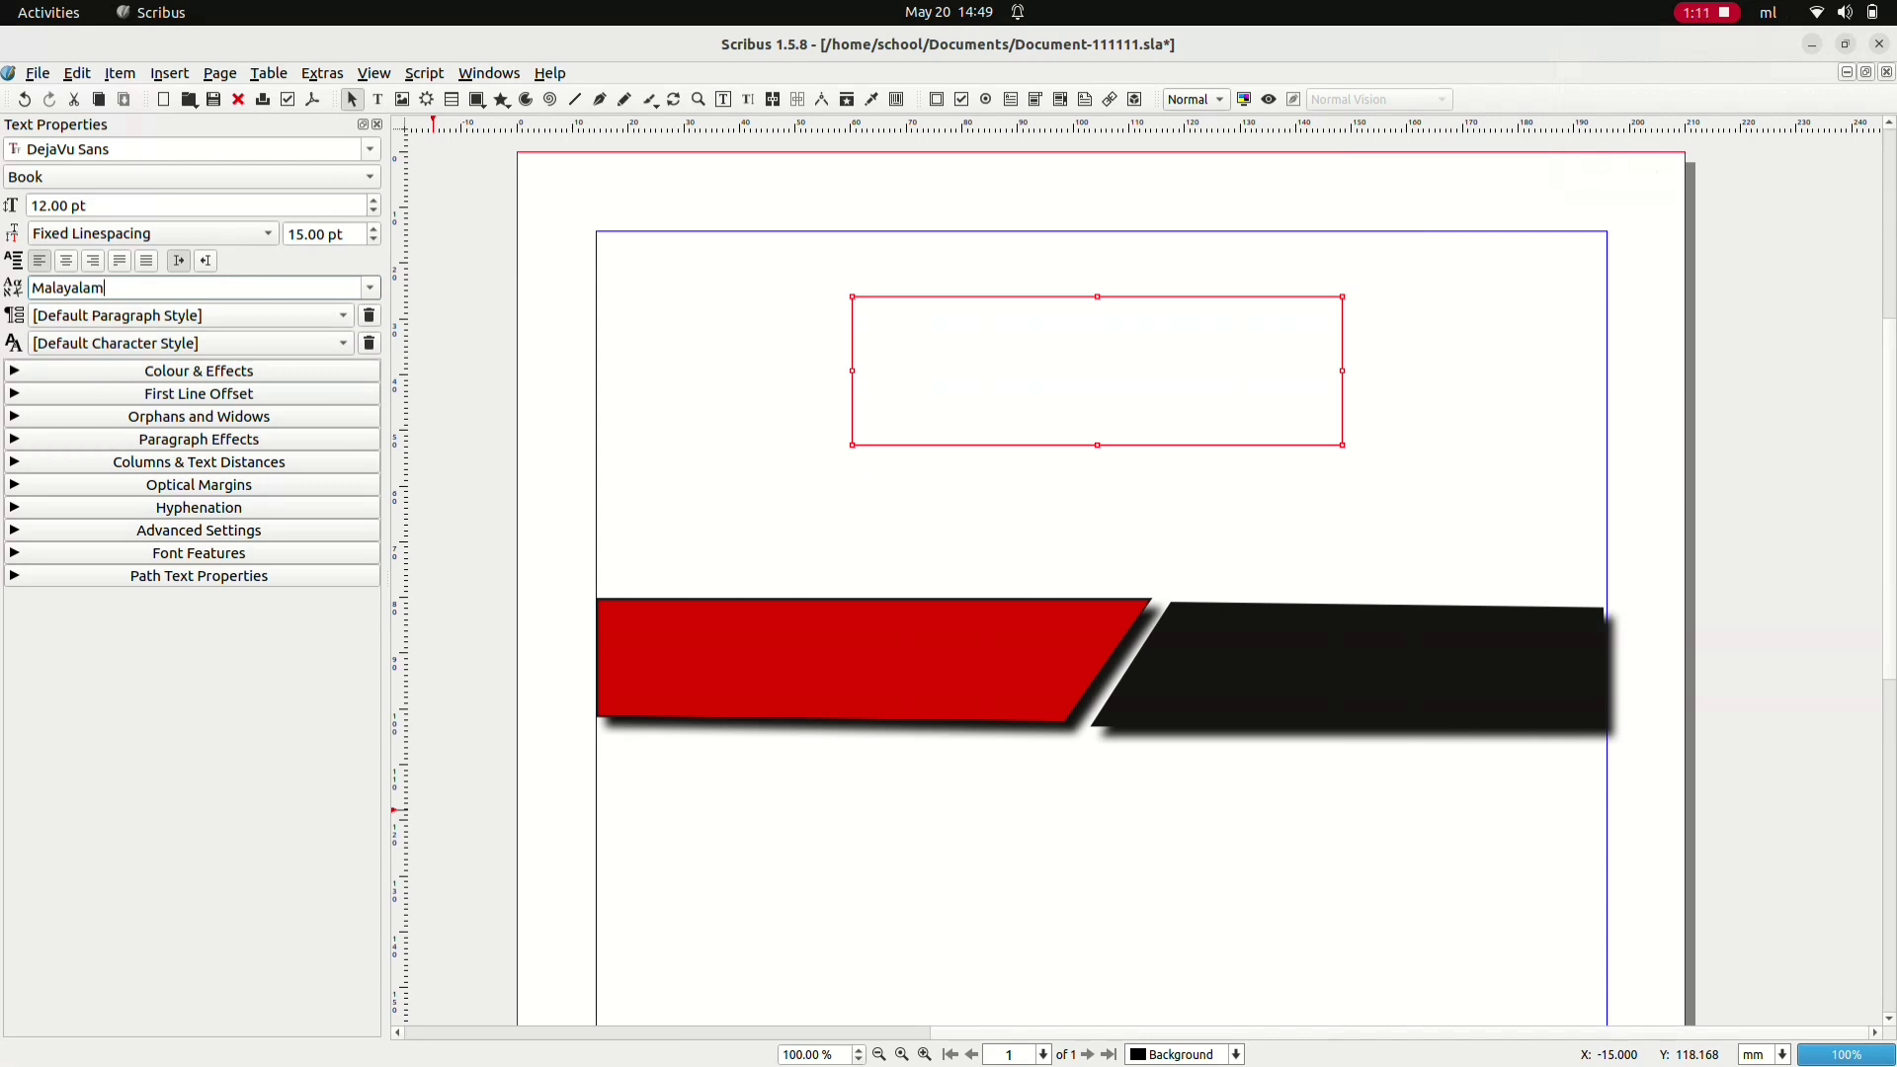
- Set the text frame's font to Uroob
click(20, 149)
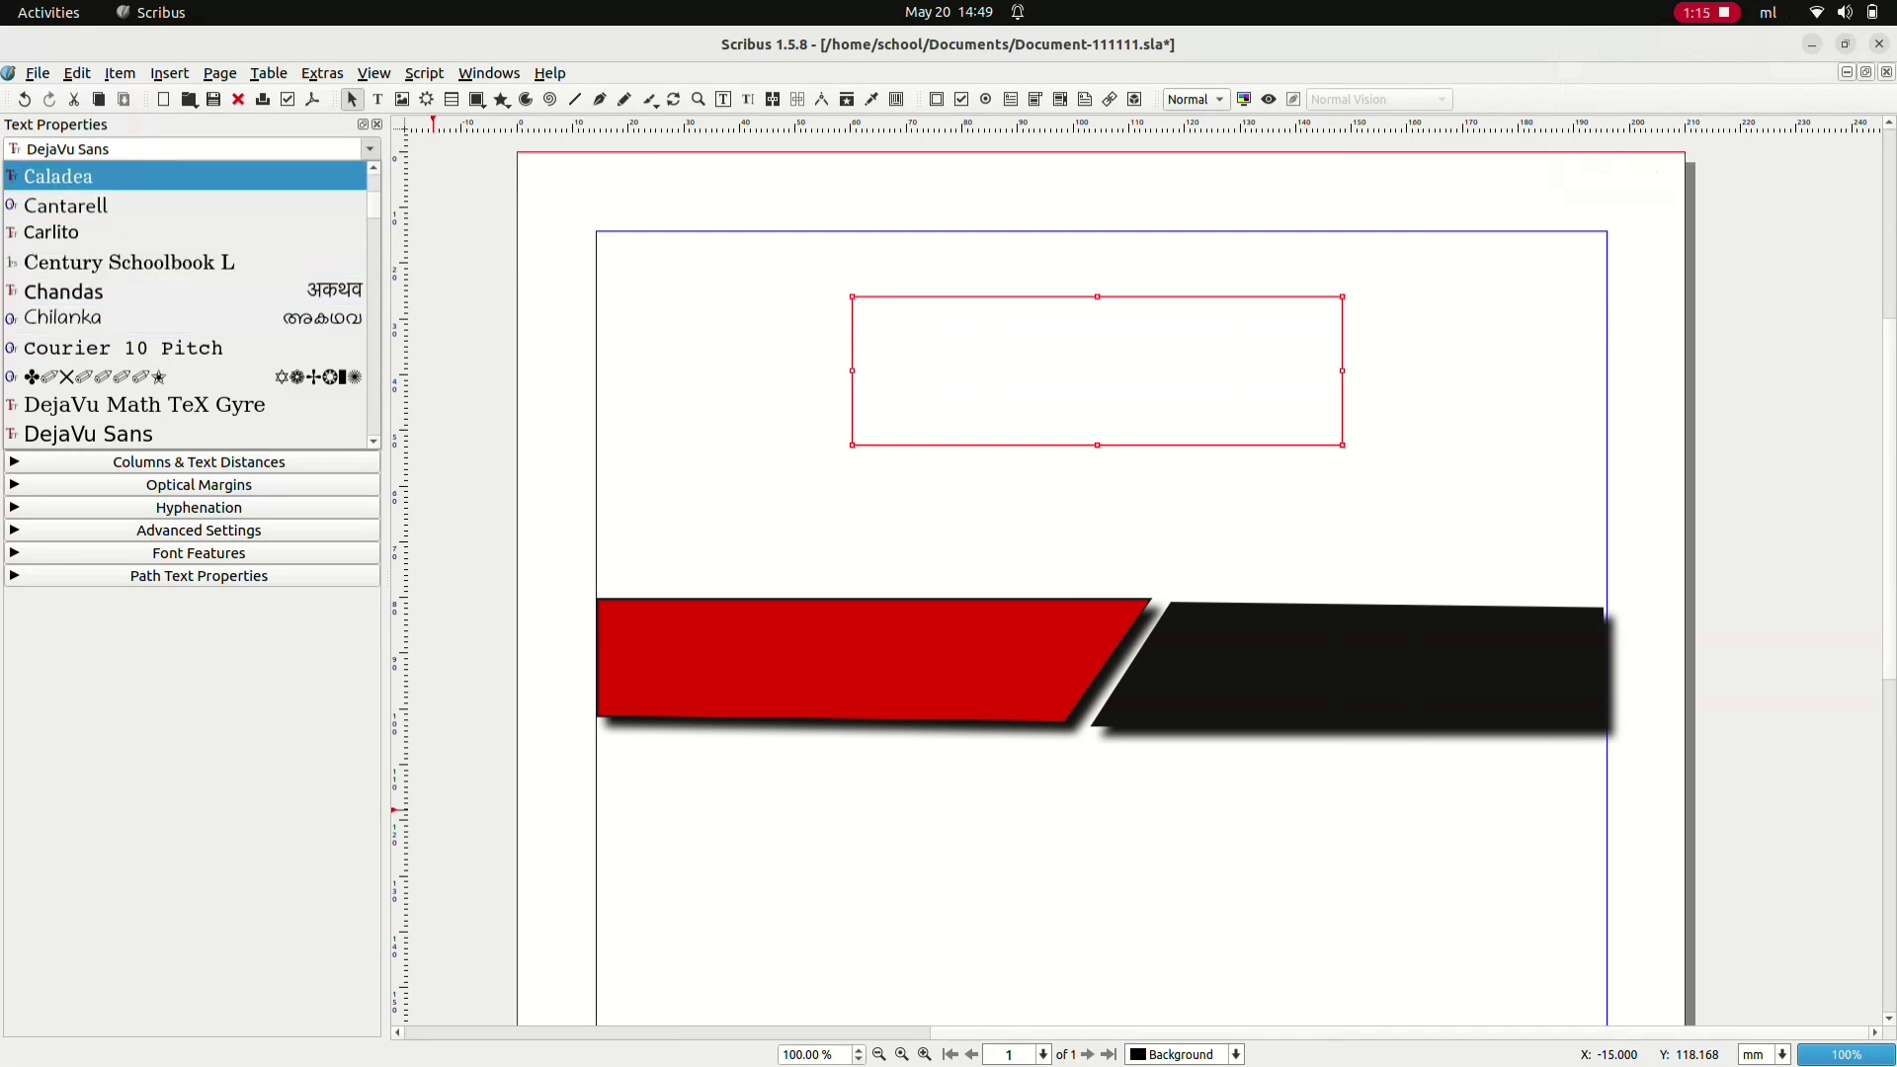
key(Escape)
key(shift+Left)
key(shift+Left)
key(shift+Left)
key(shift+Left)
key(shift+Left)
key(shift+Left)
key(shift+Left)
key(shift+Left)
key(shift+Left)
key(shift+Left)
key(shift+Left)
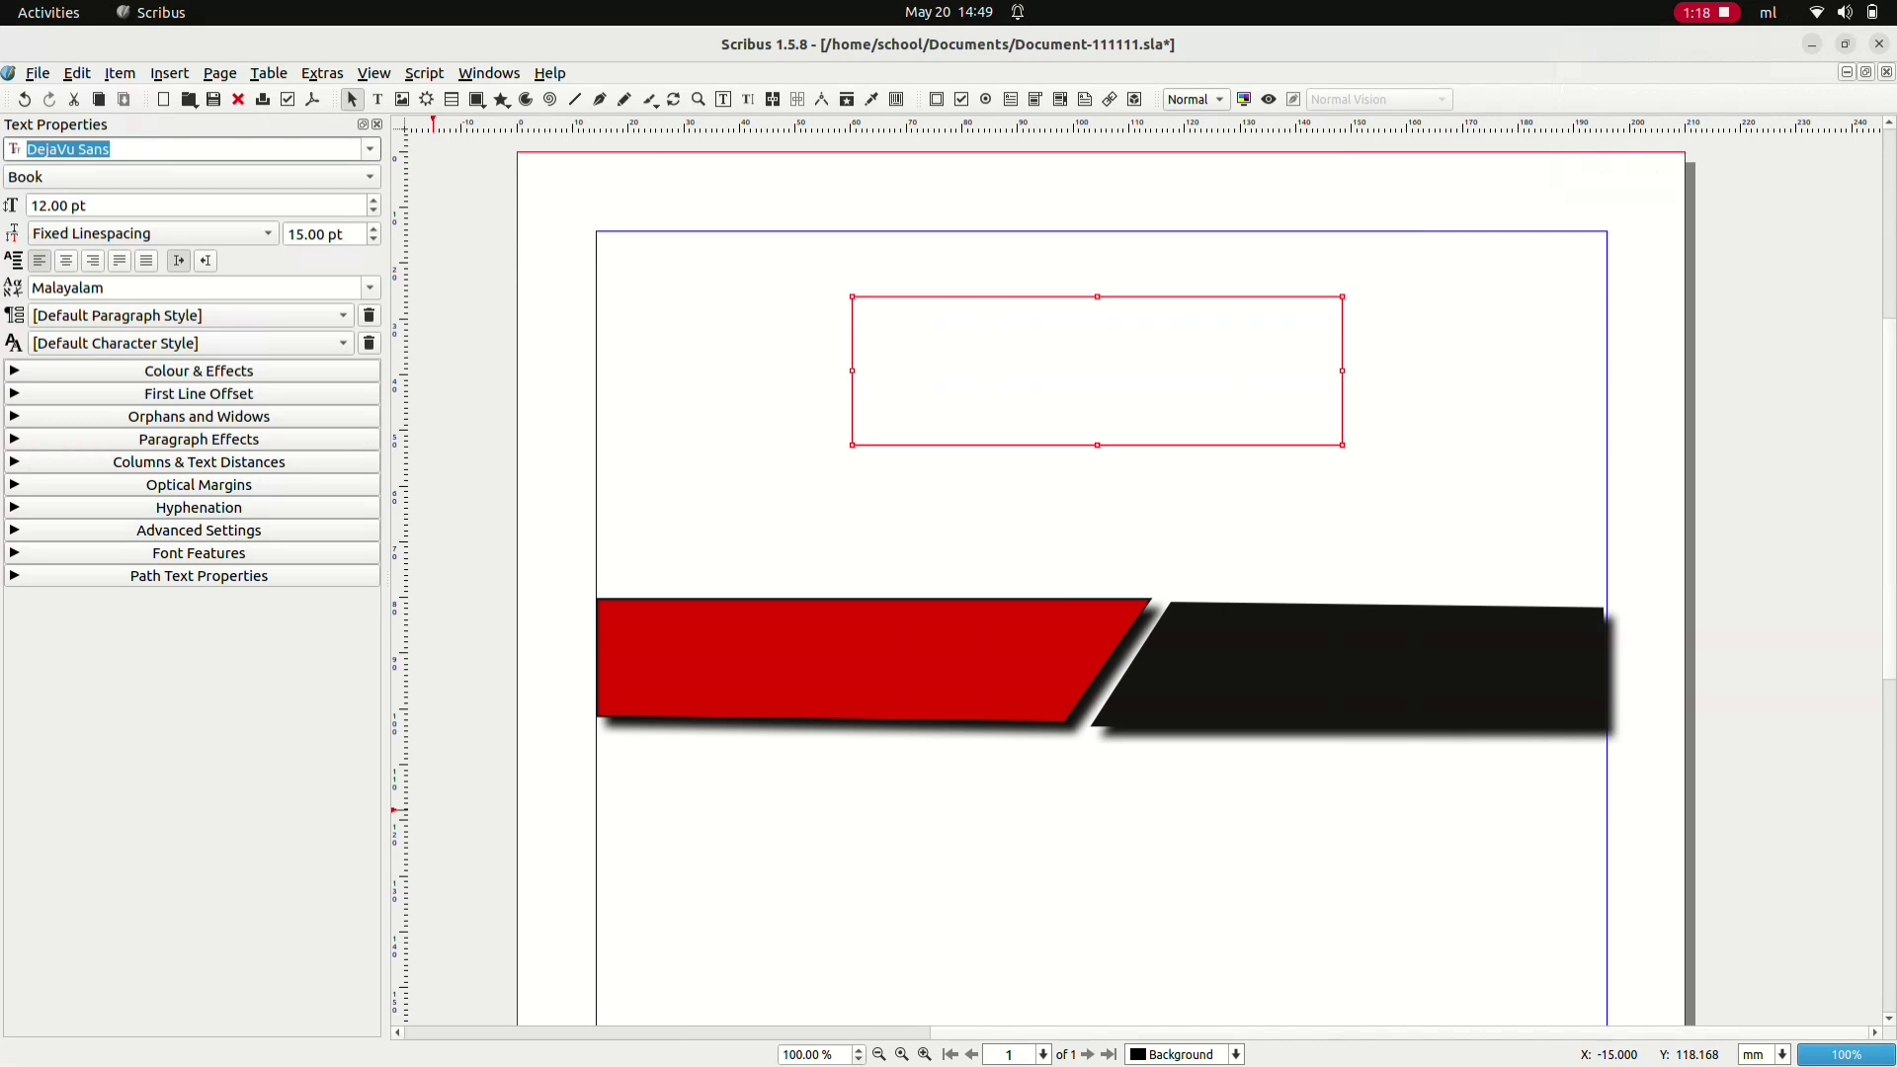
key(alt+Down)
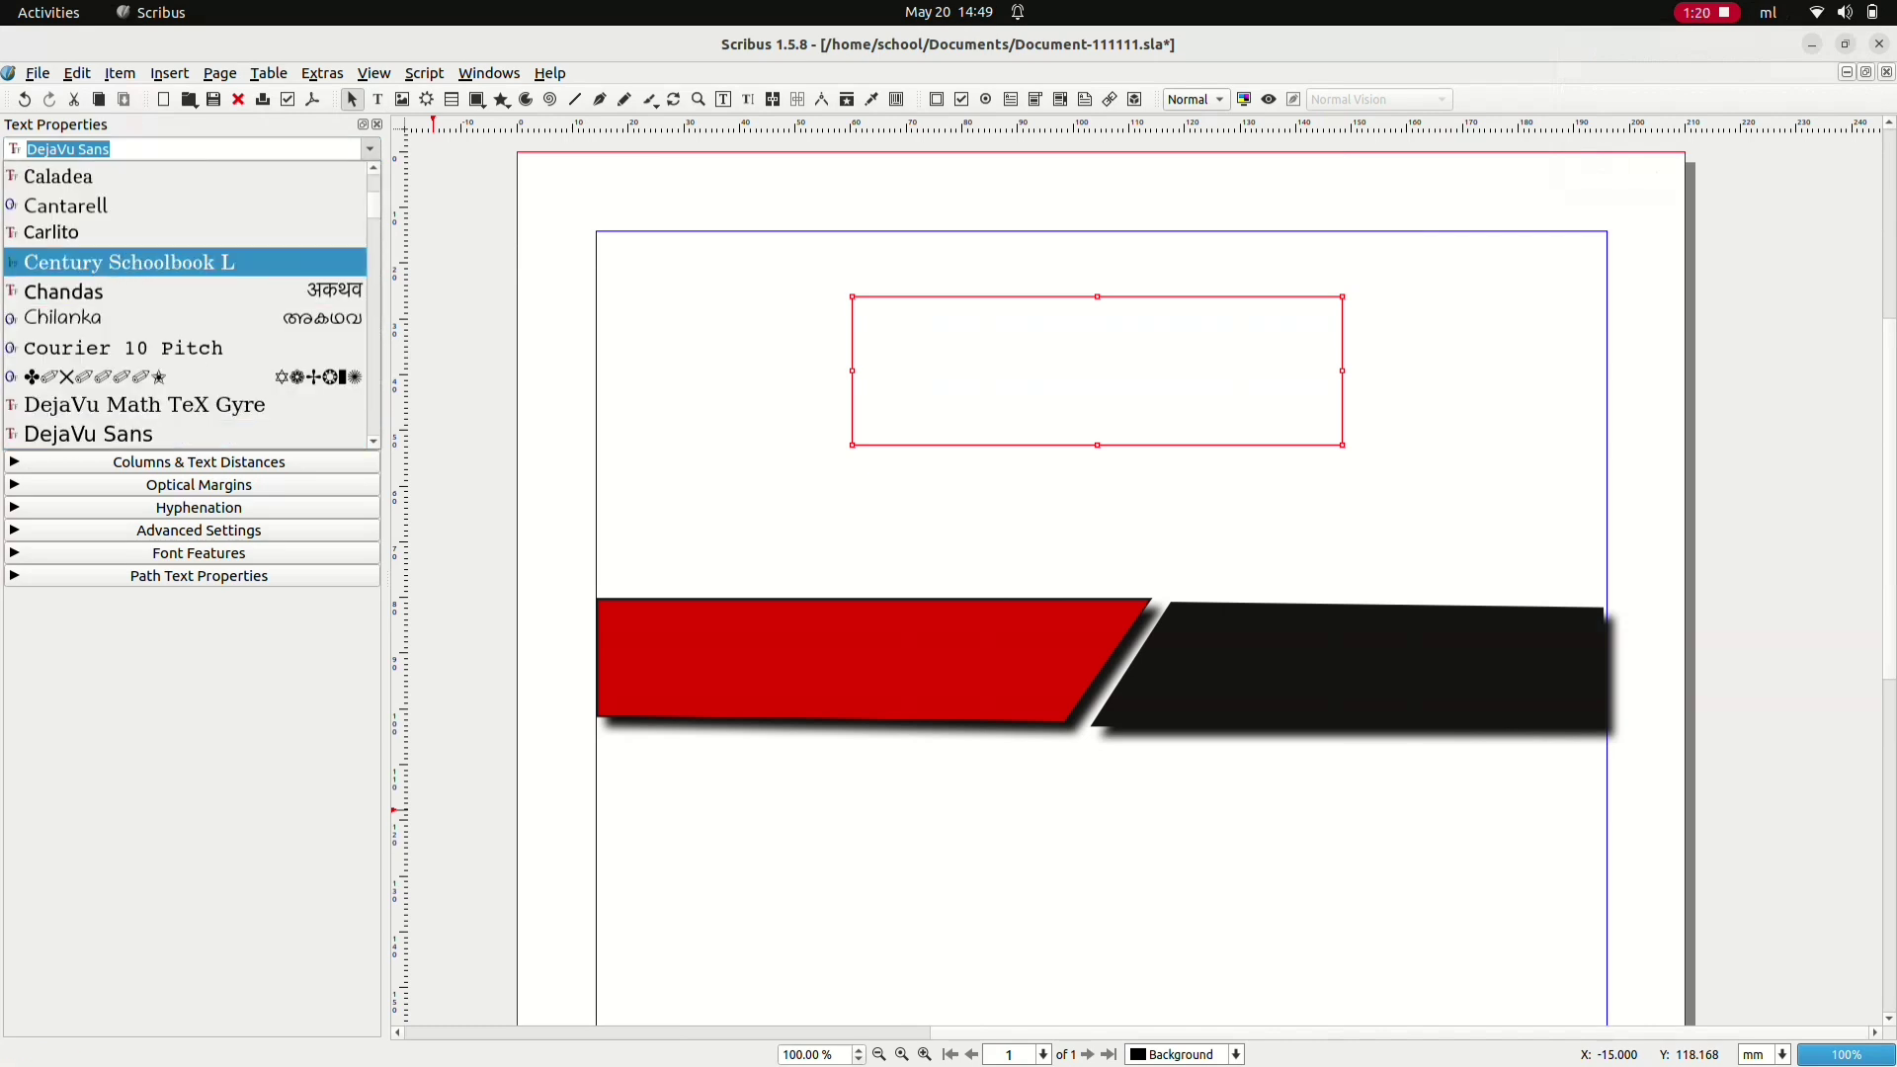
scroll(187, 206, down, 13)
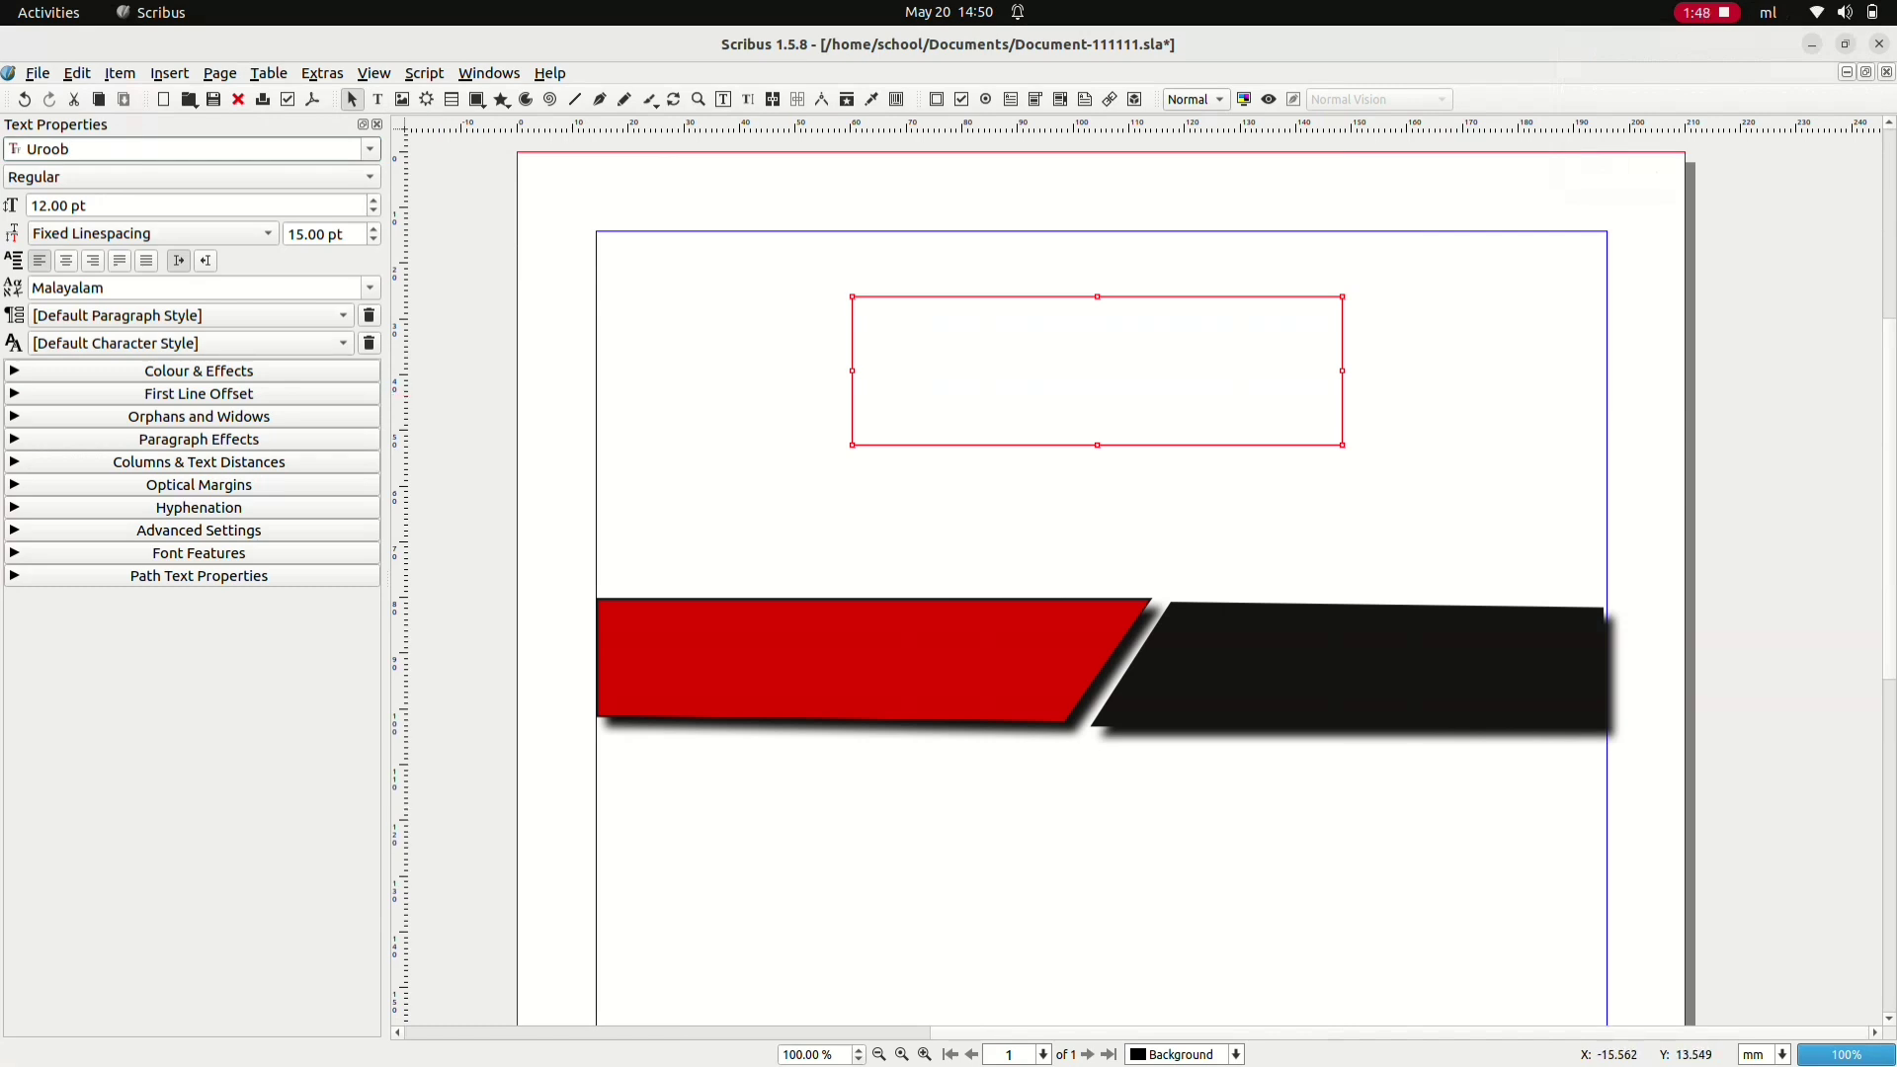
- Set the frame's font size to 29 pt and start editing its text
click(374, 200)
click(373, 200)
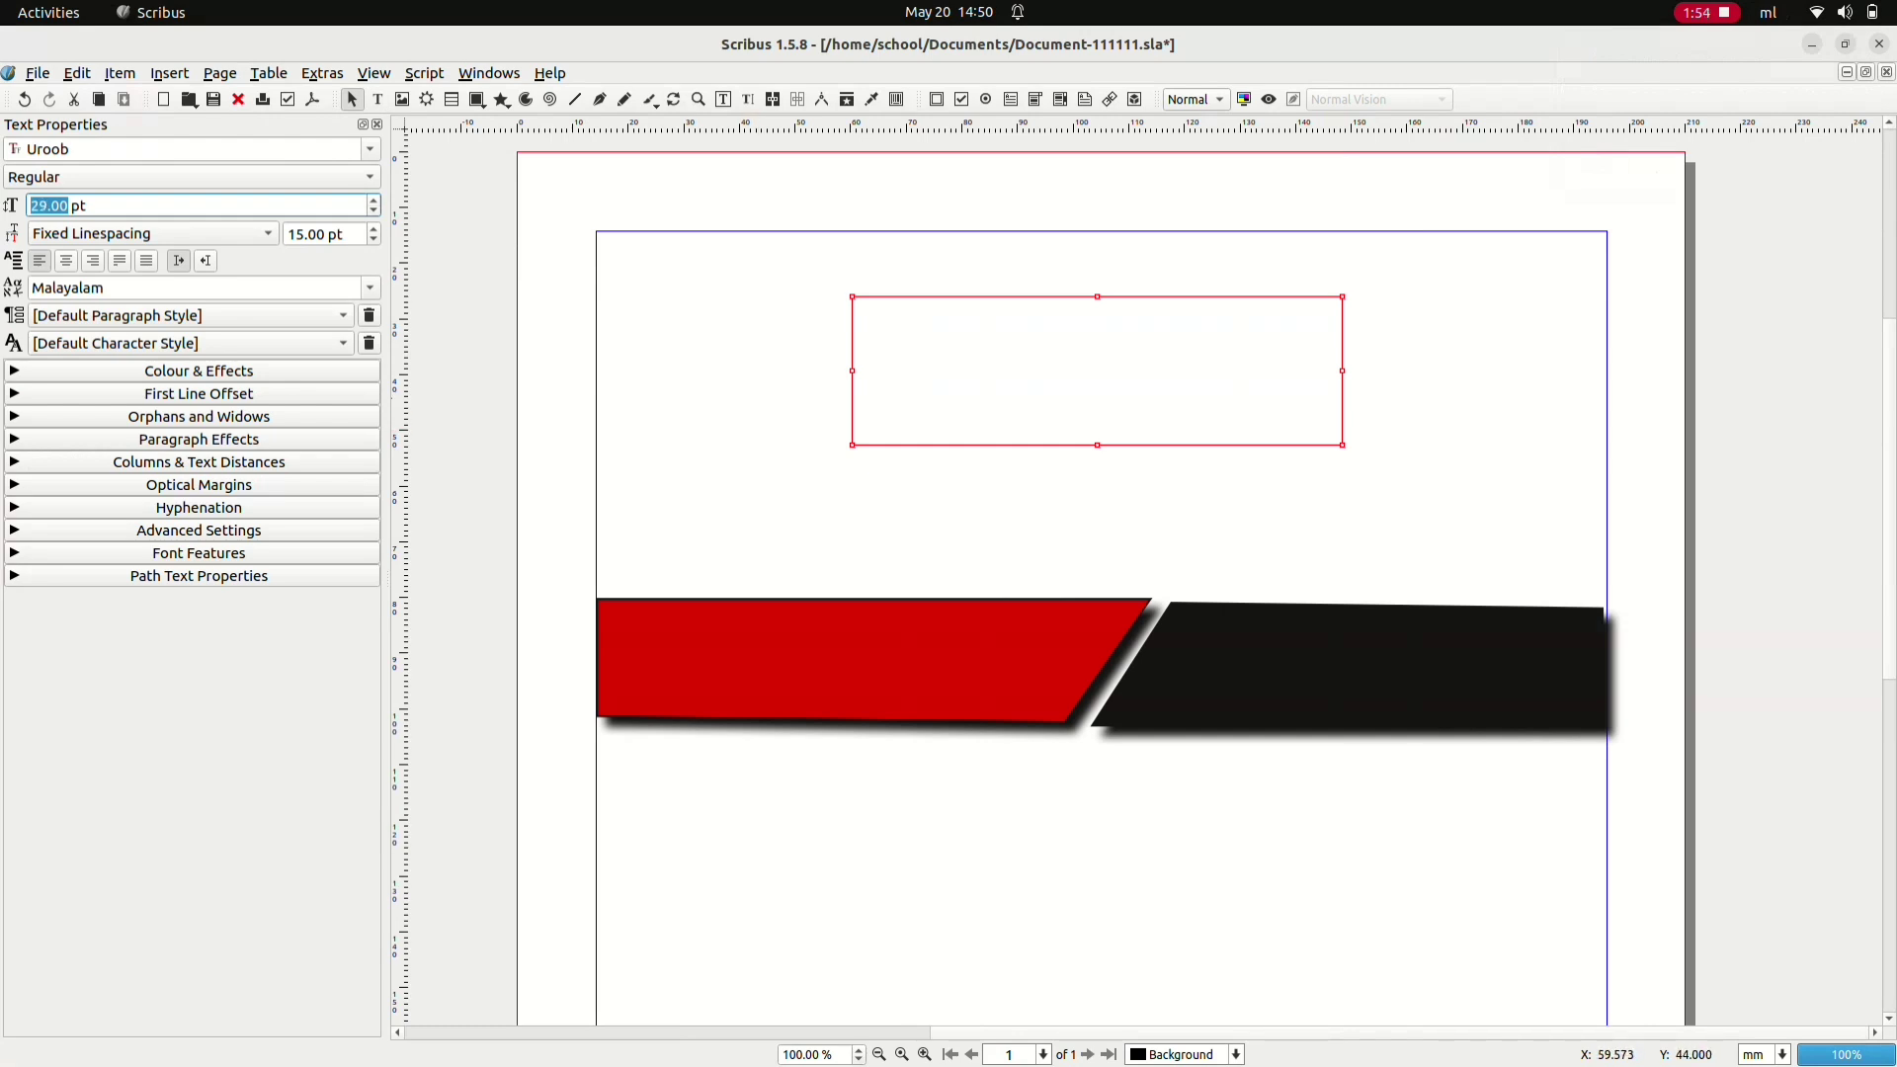
text(29)
key(Return)
key(e)
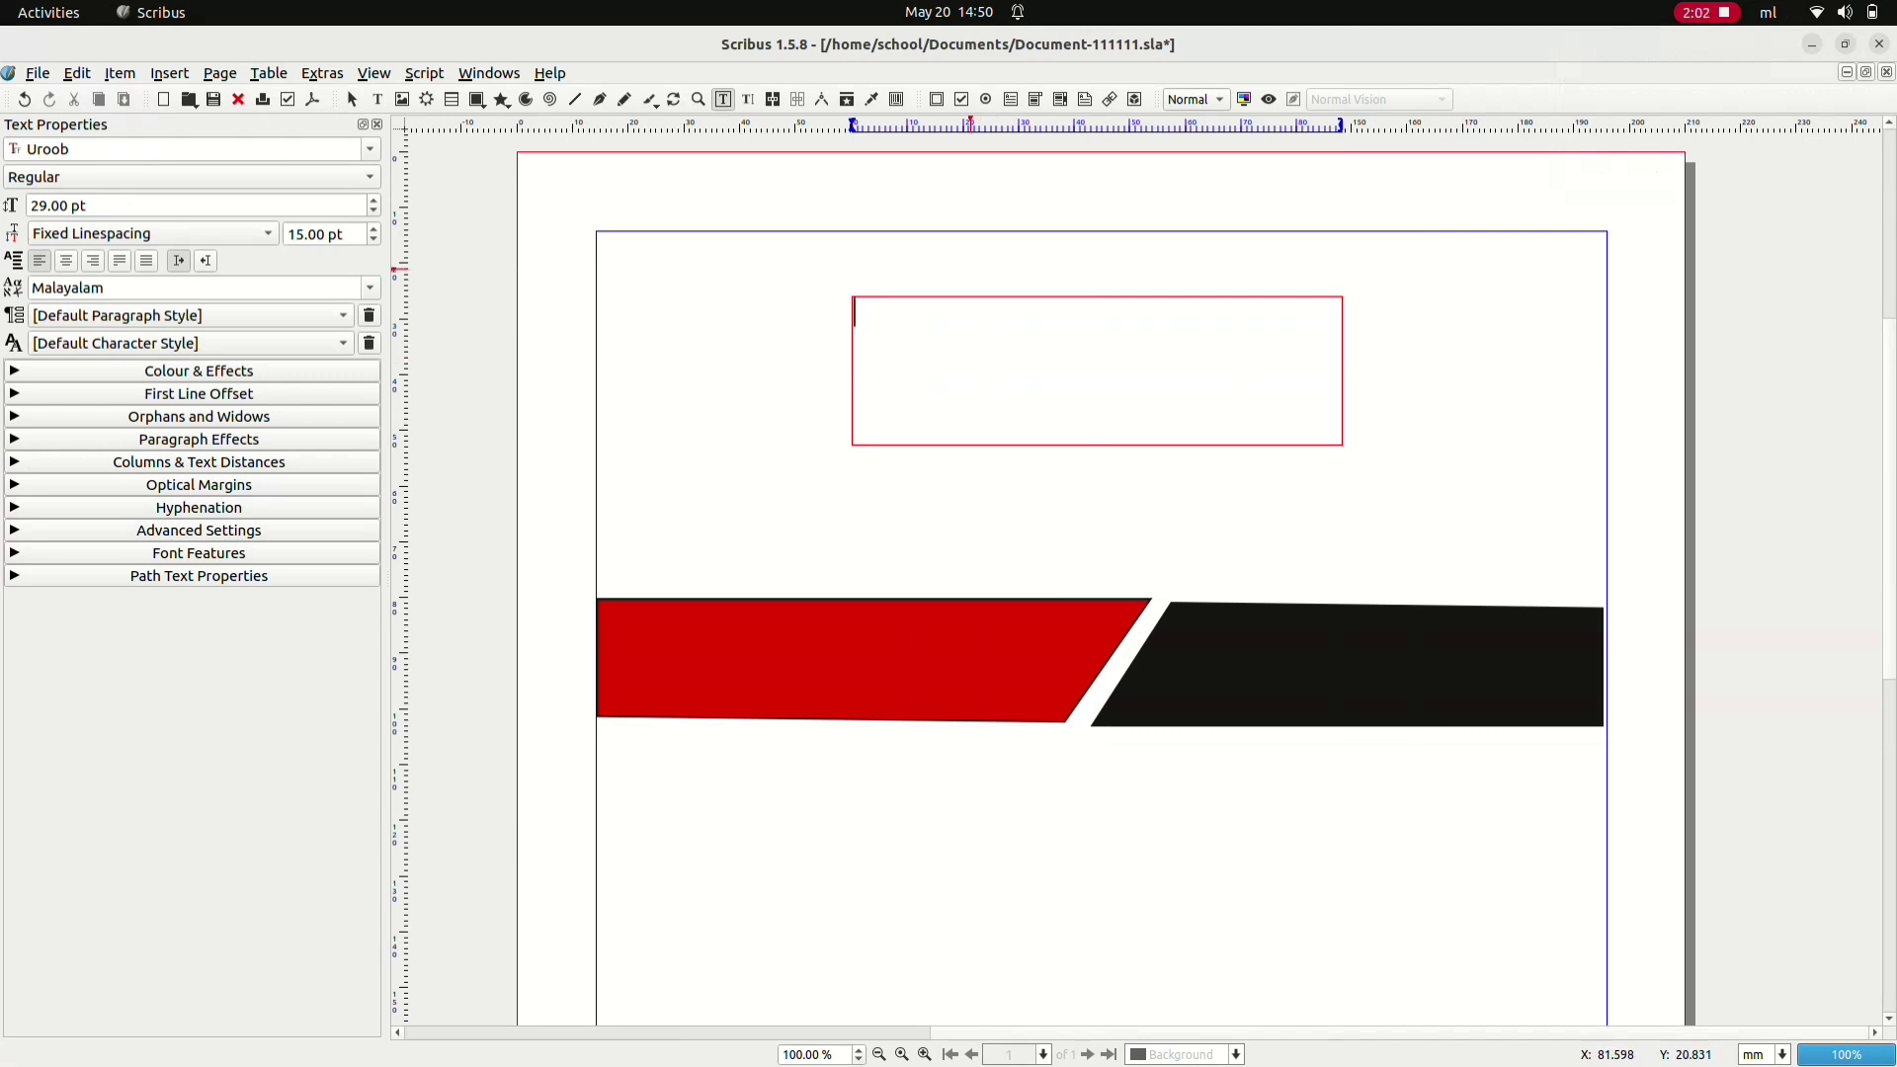
- Consult the Malayalam key map in mal_keyboard.png, then return to Scribus with the Malayalam keyboard layout active
key(super+d)
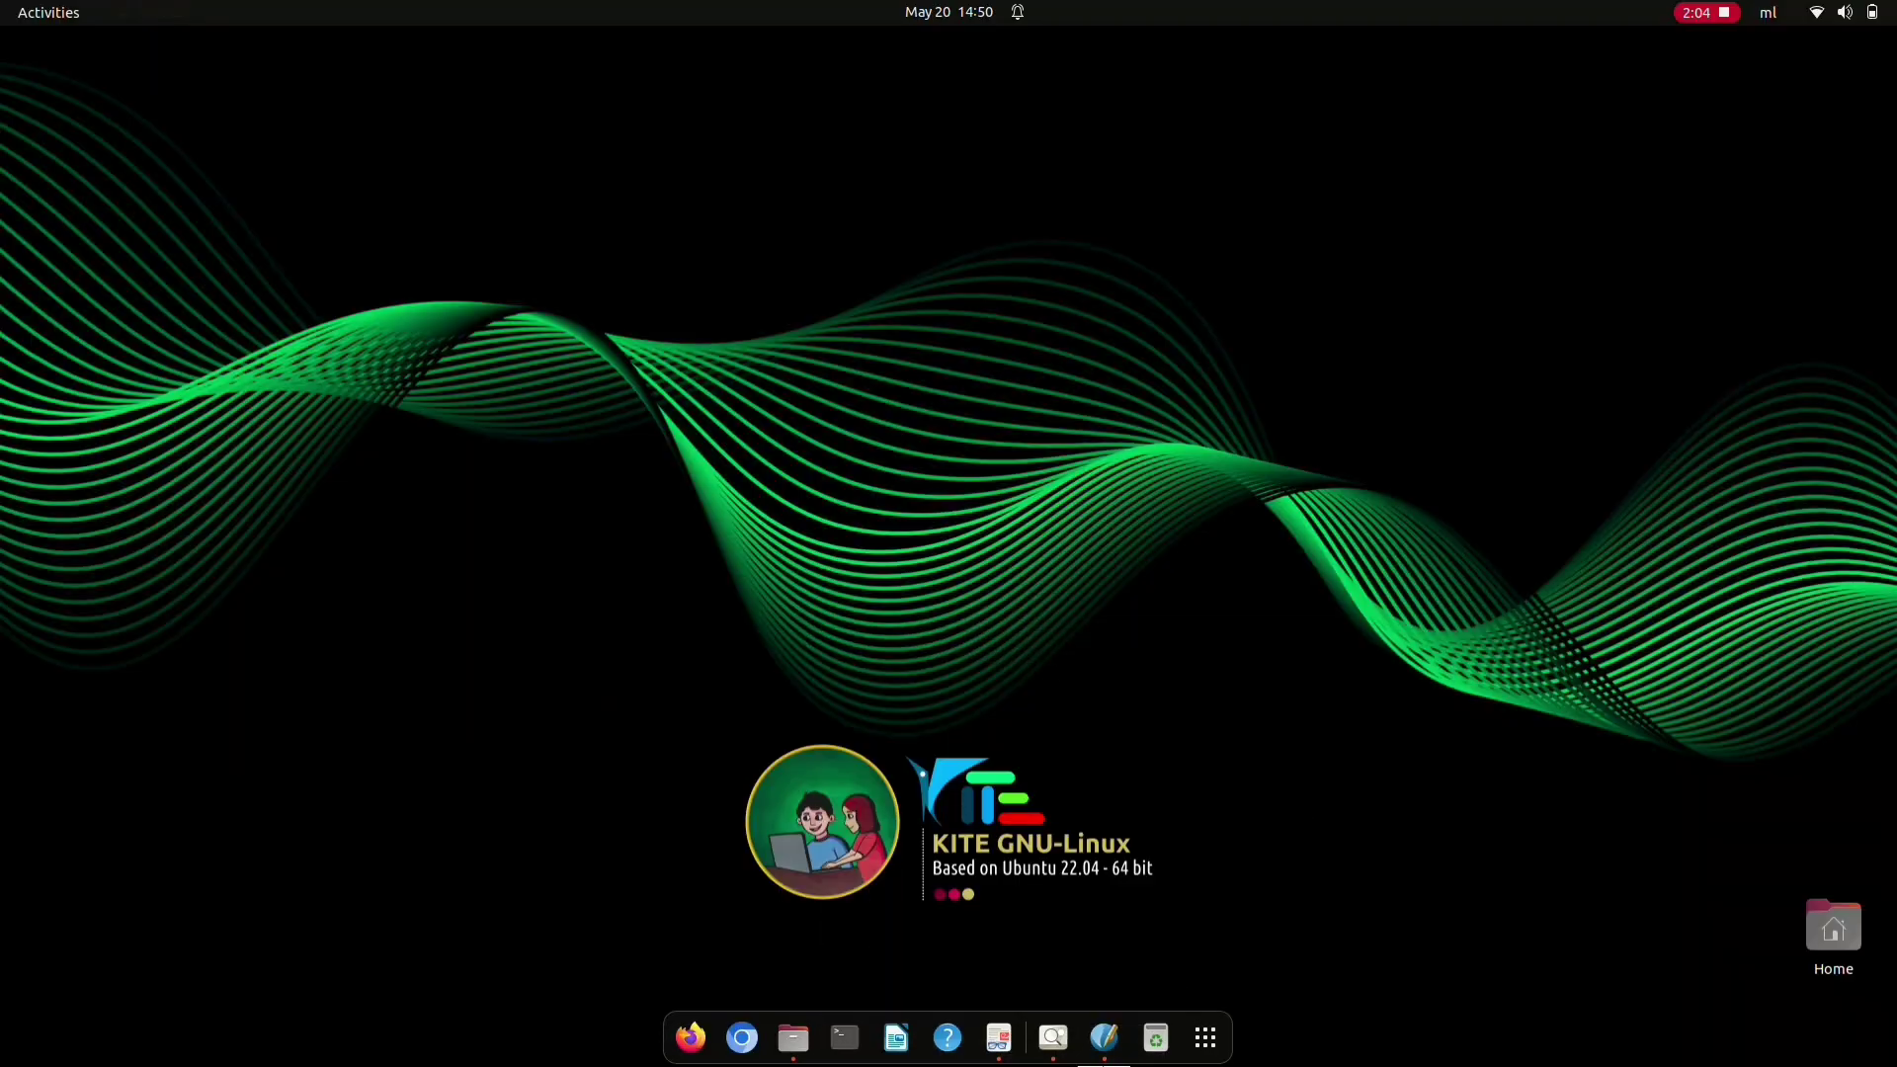
click(1053, 1037)
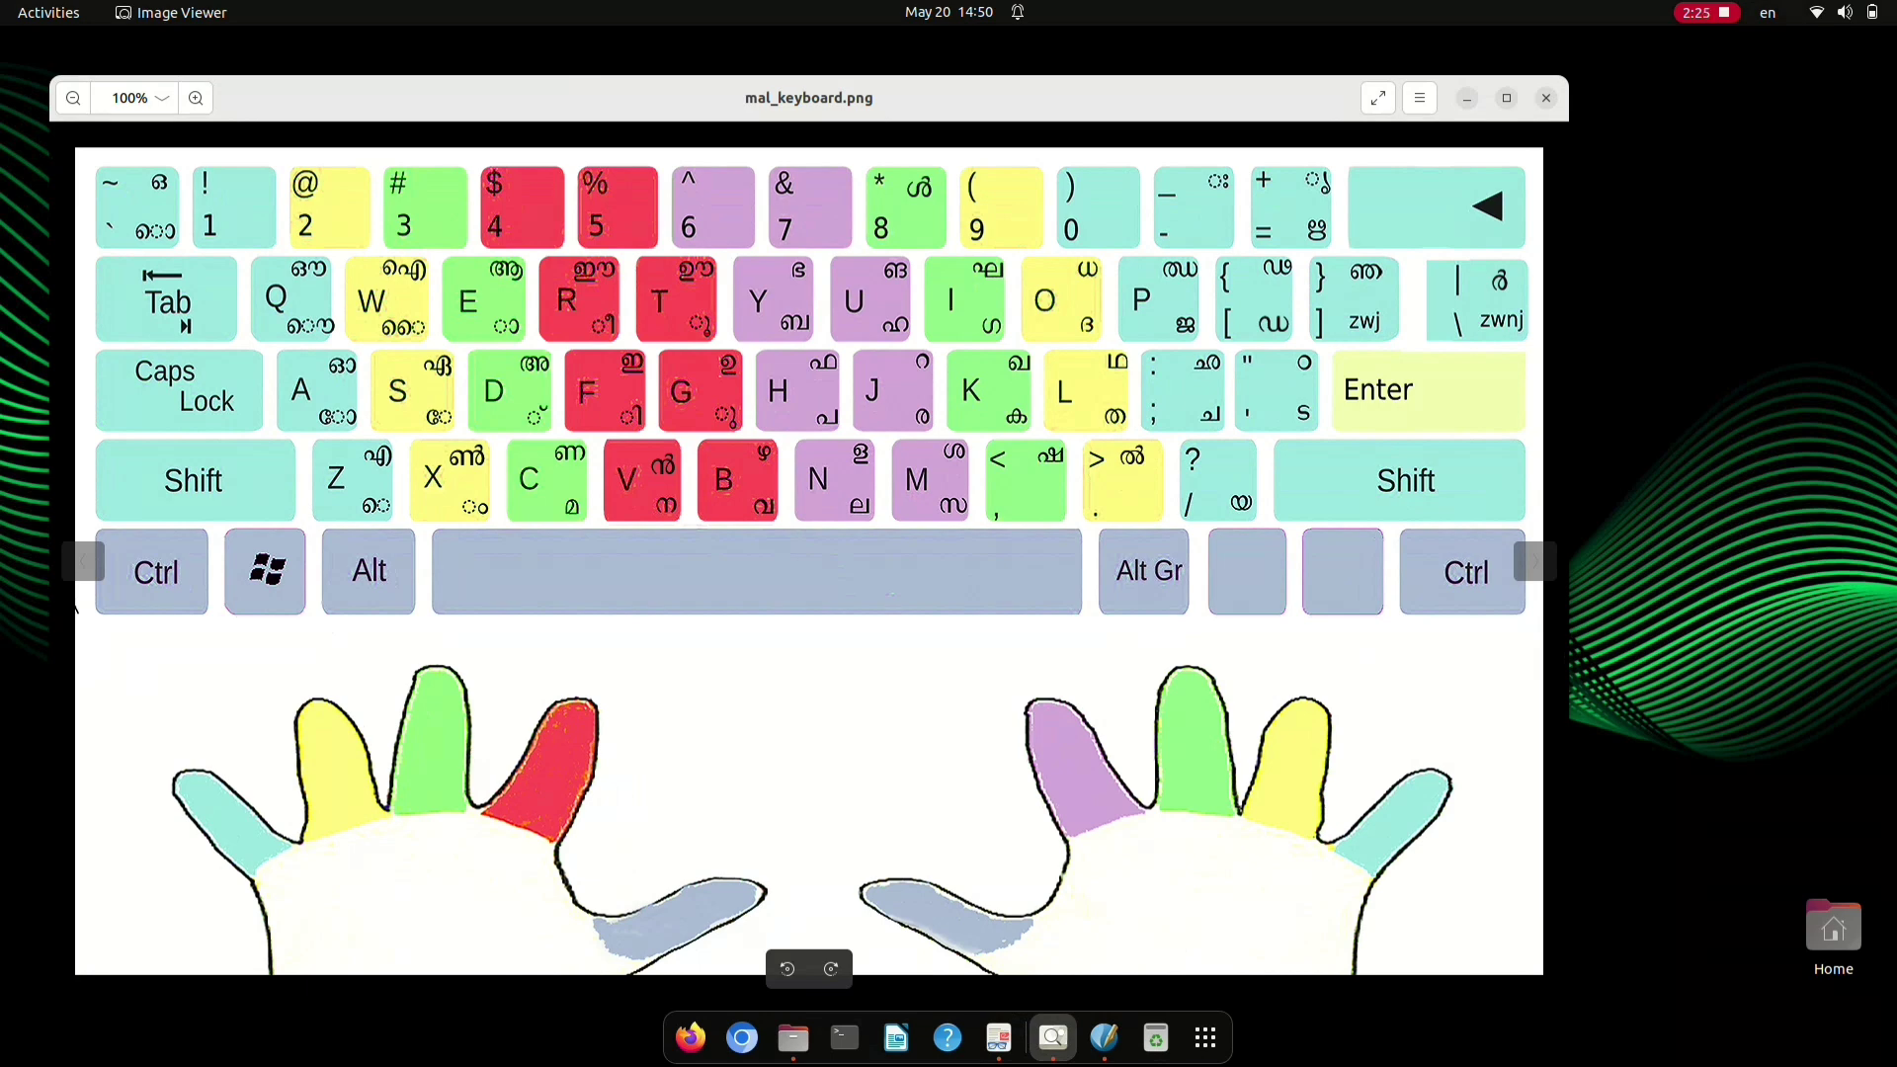
key(super+space)
click(1468, 97)
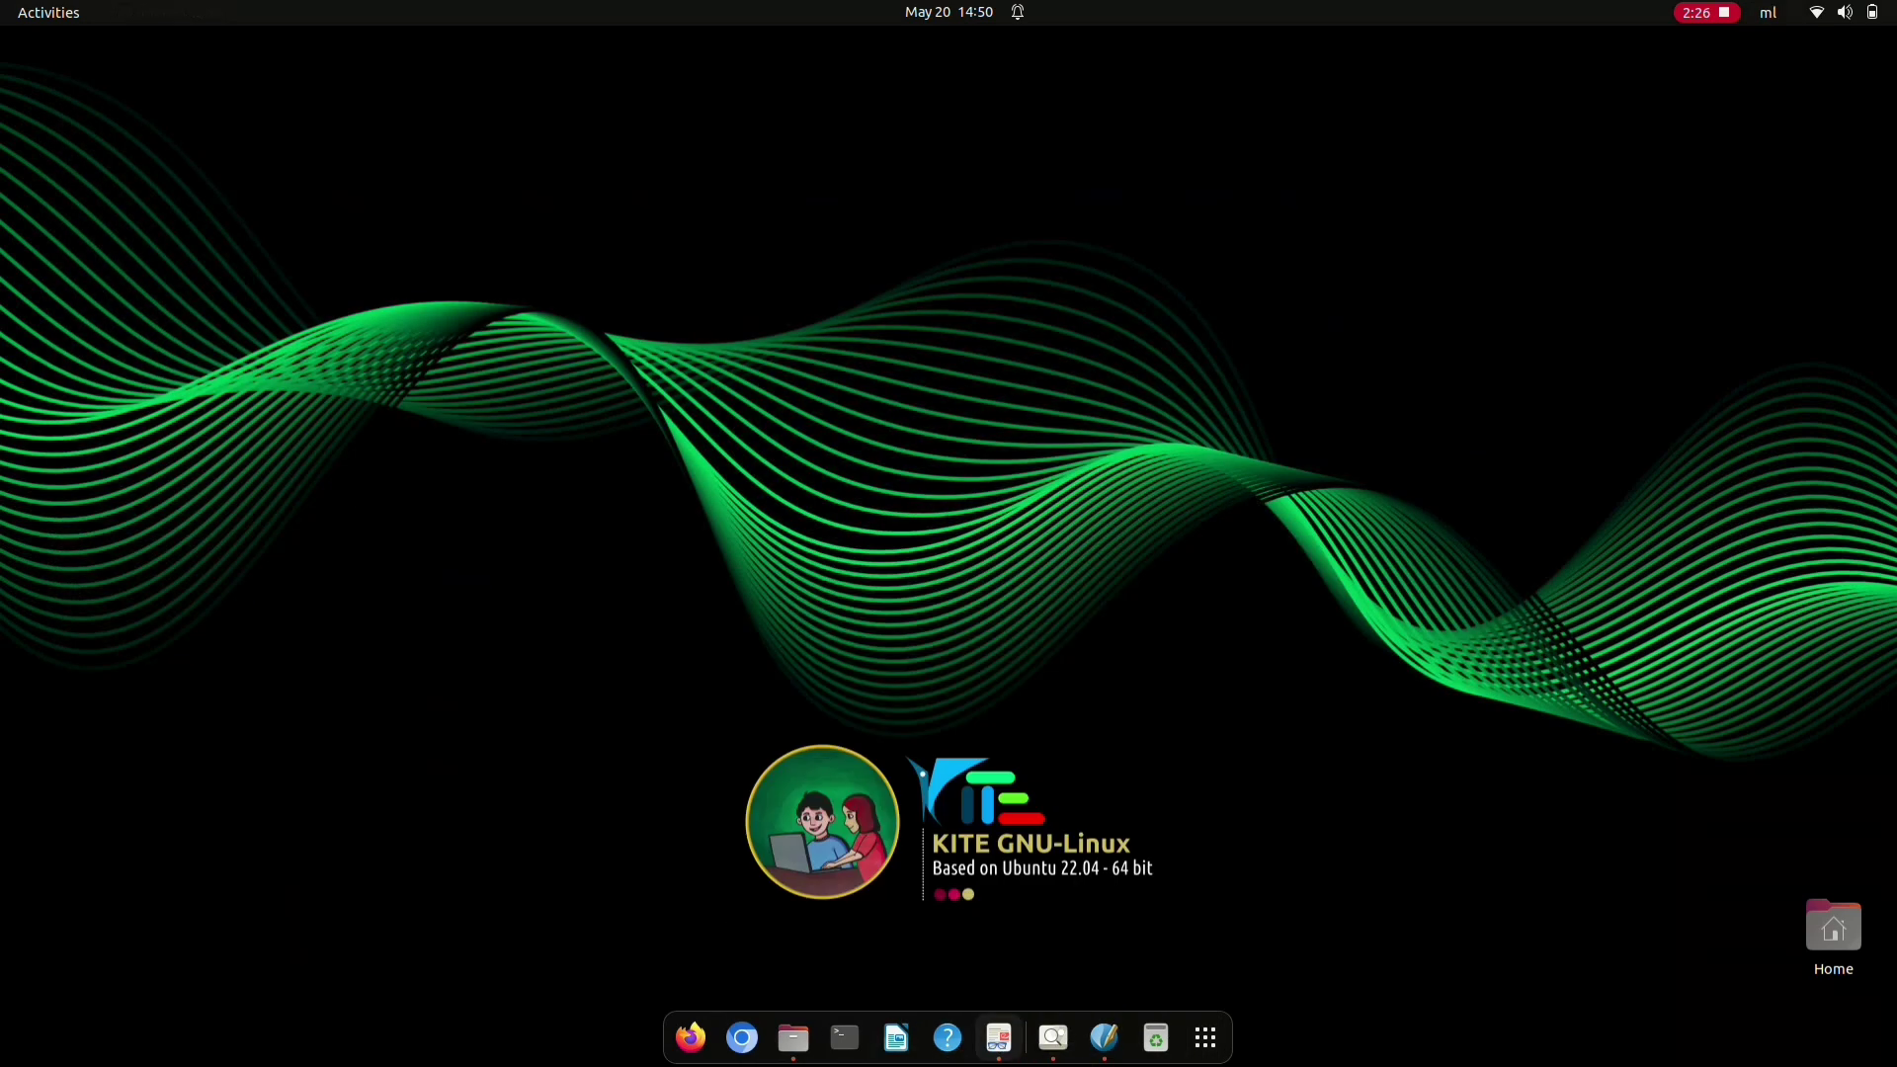
click(1104, 1038)
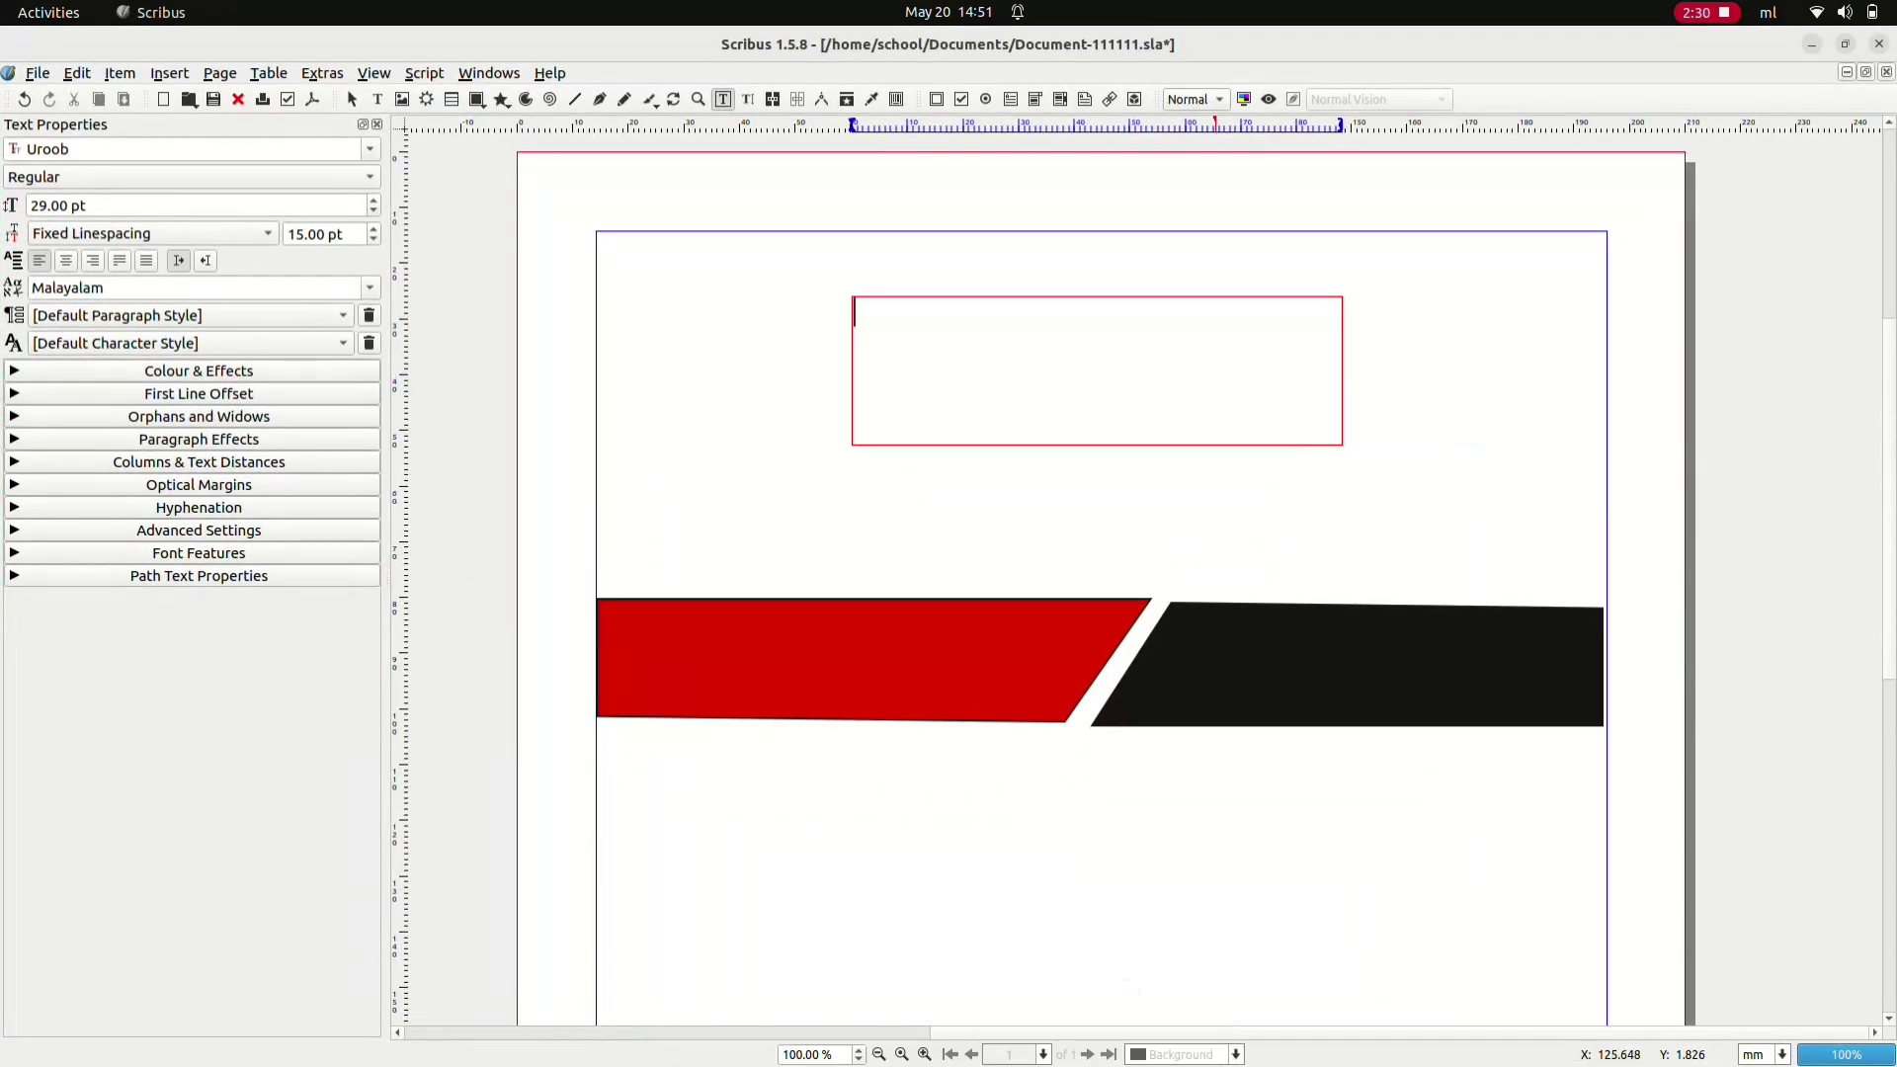
- Enter the newspaper title "അക്ഷരം" in the text frame
text(ദ്ര)
text(ക)
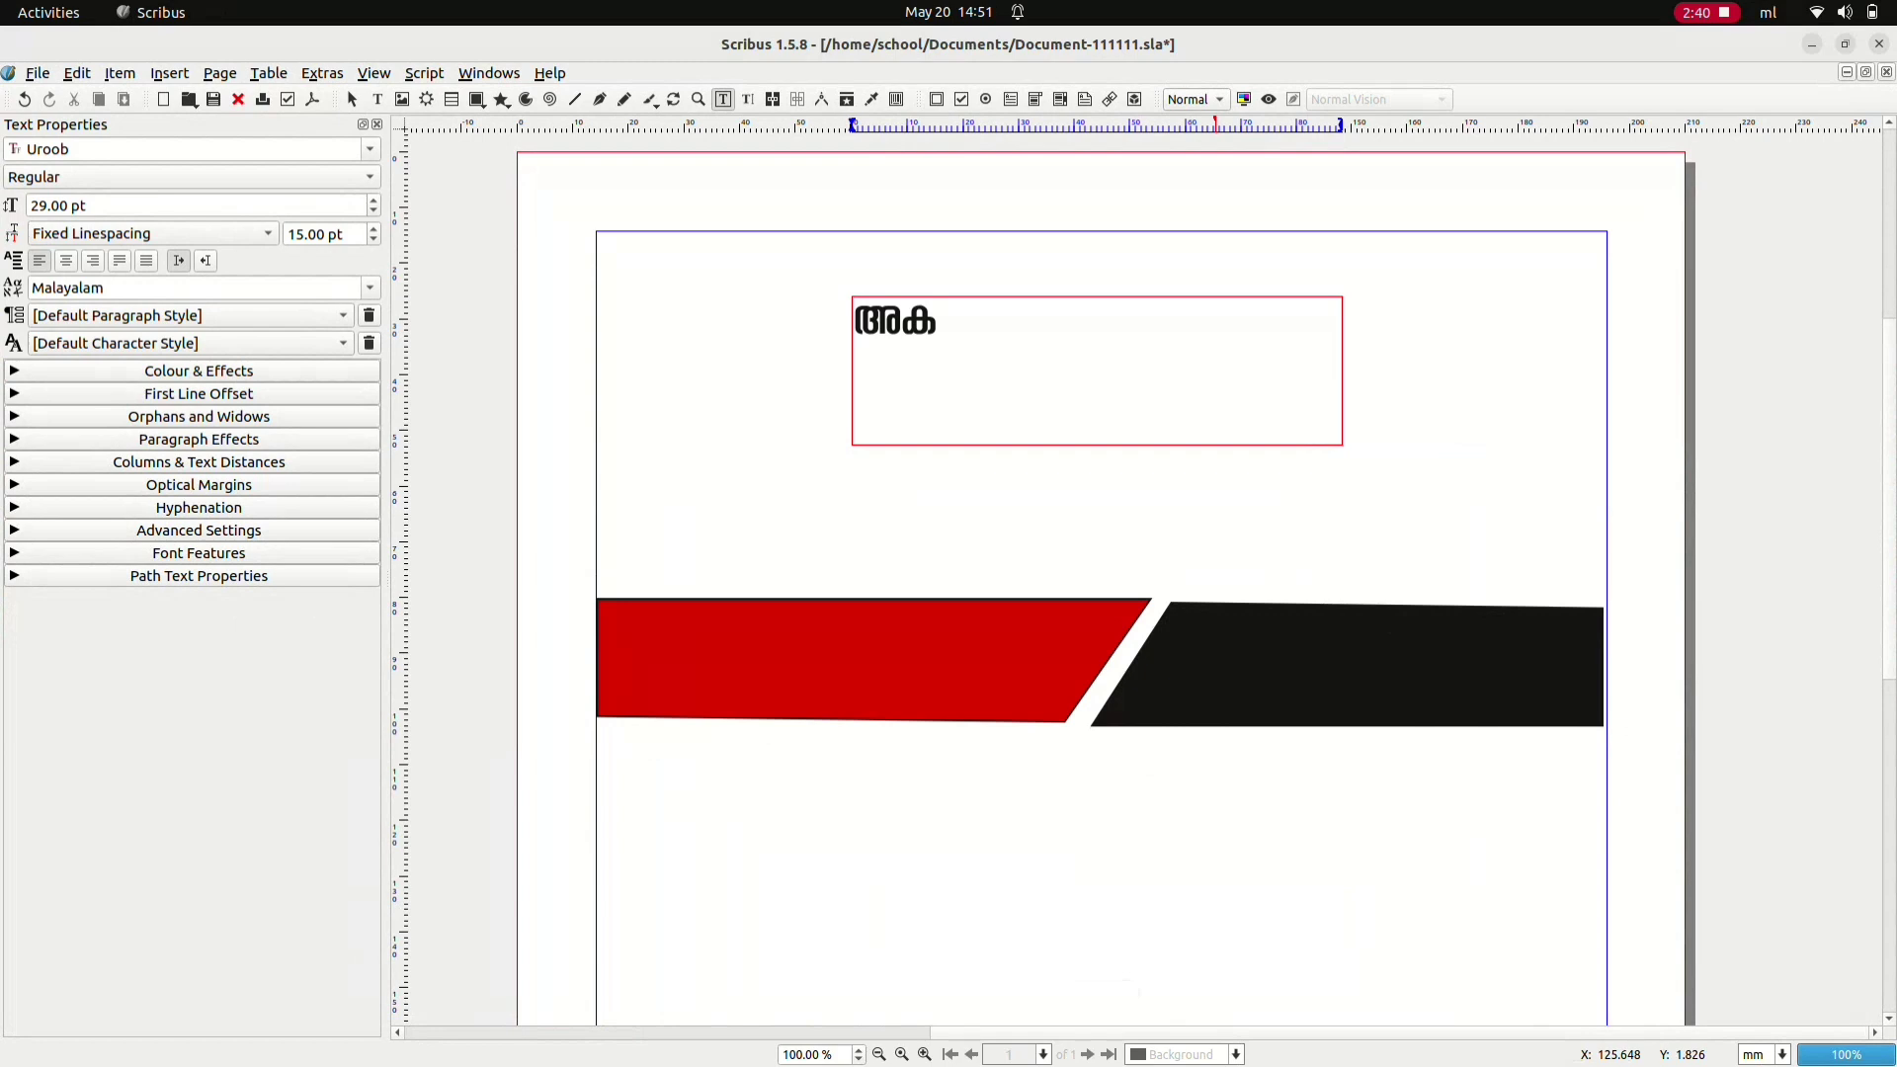
text(്ഷരം)
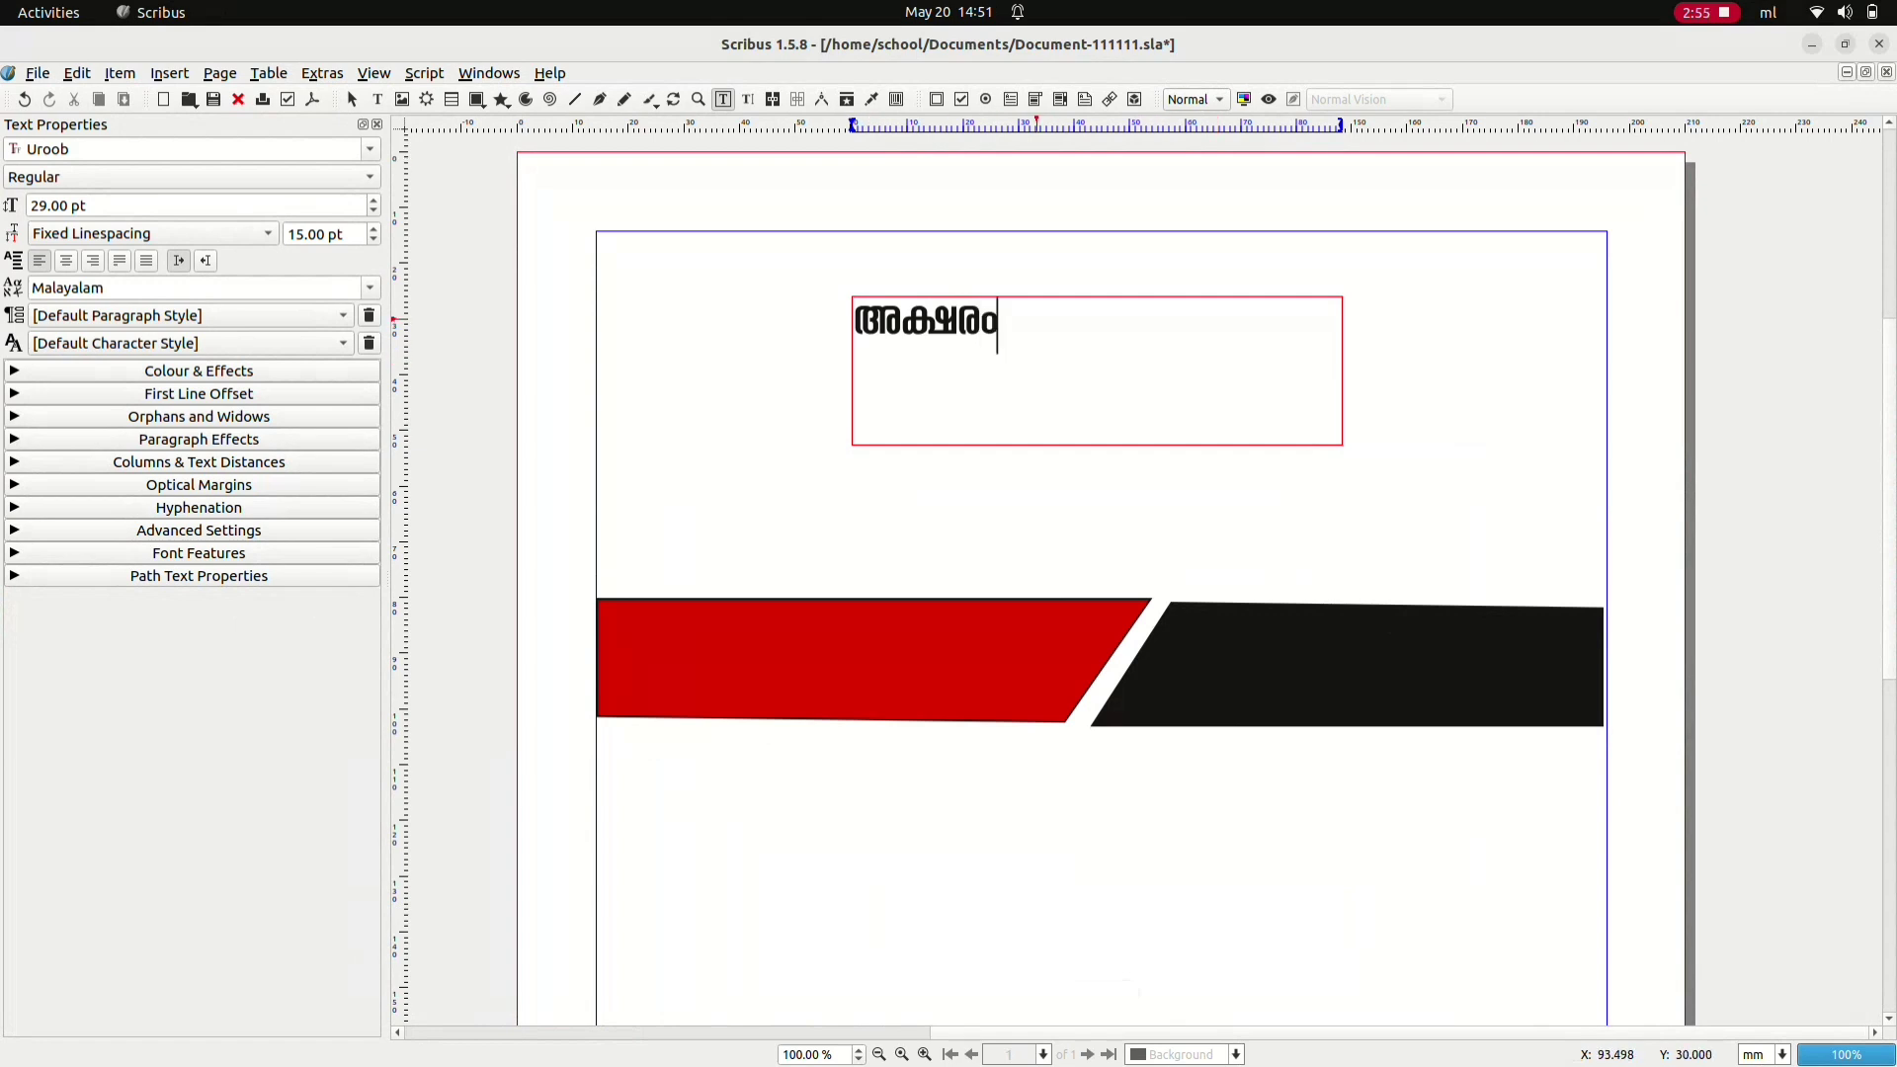
- Set the font size of the whole title text to 75 pt
drag(1000, 330, 851, 330)
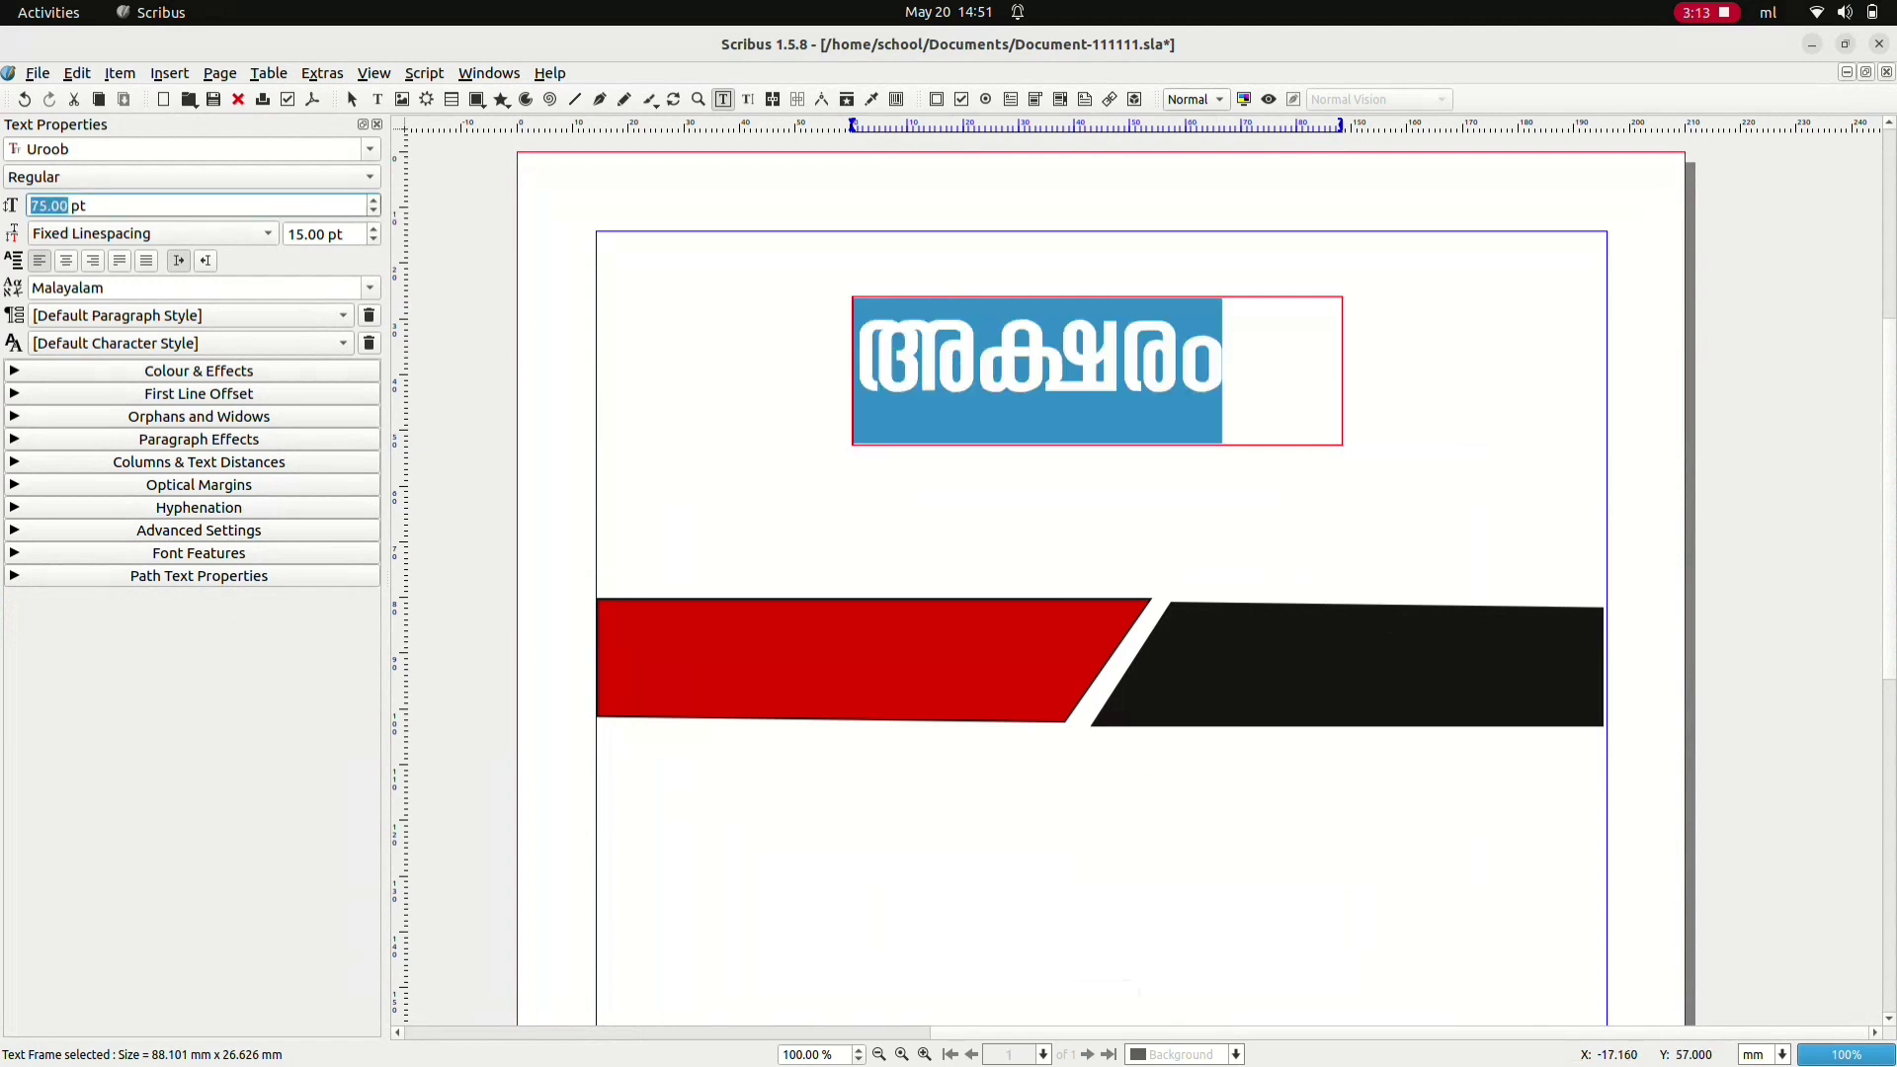
click(1313, 373)
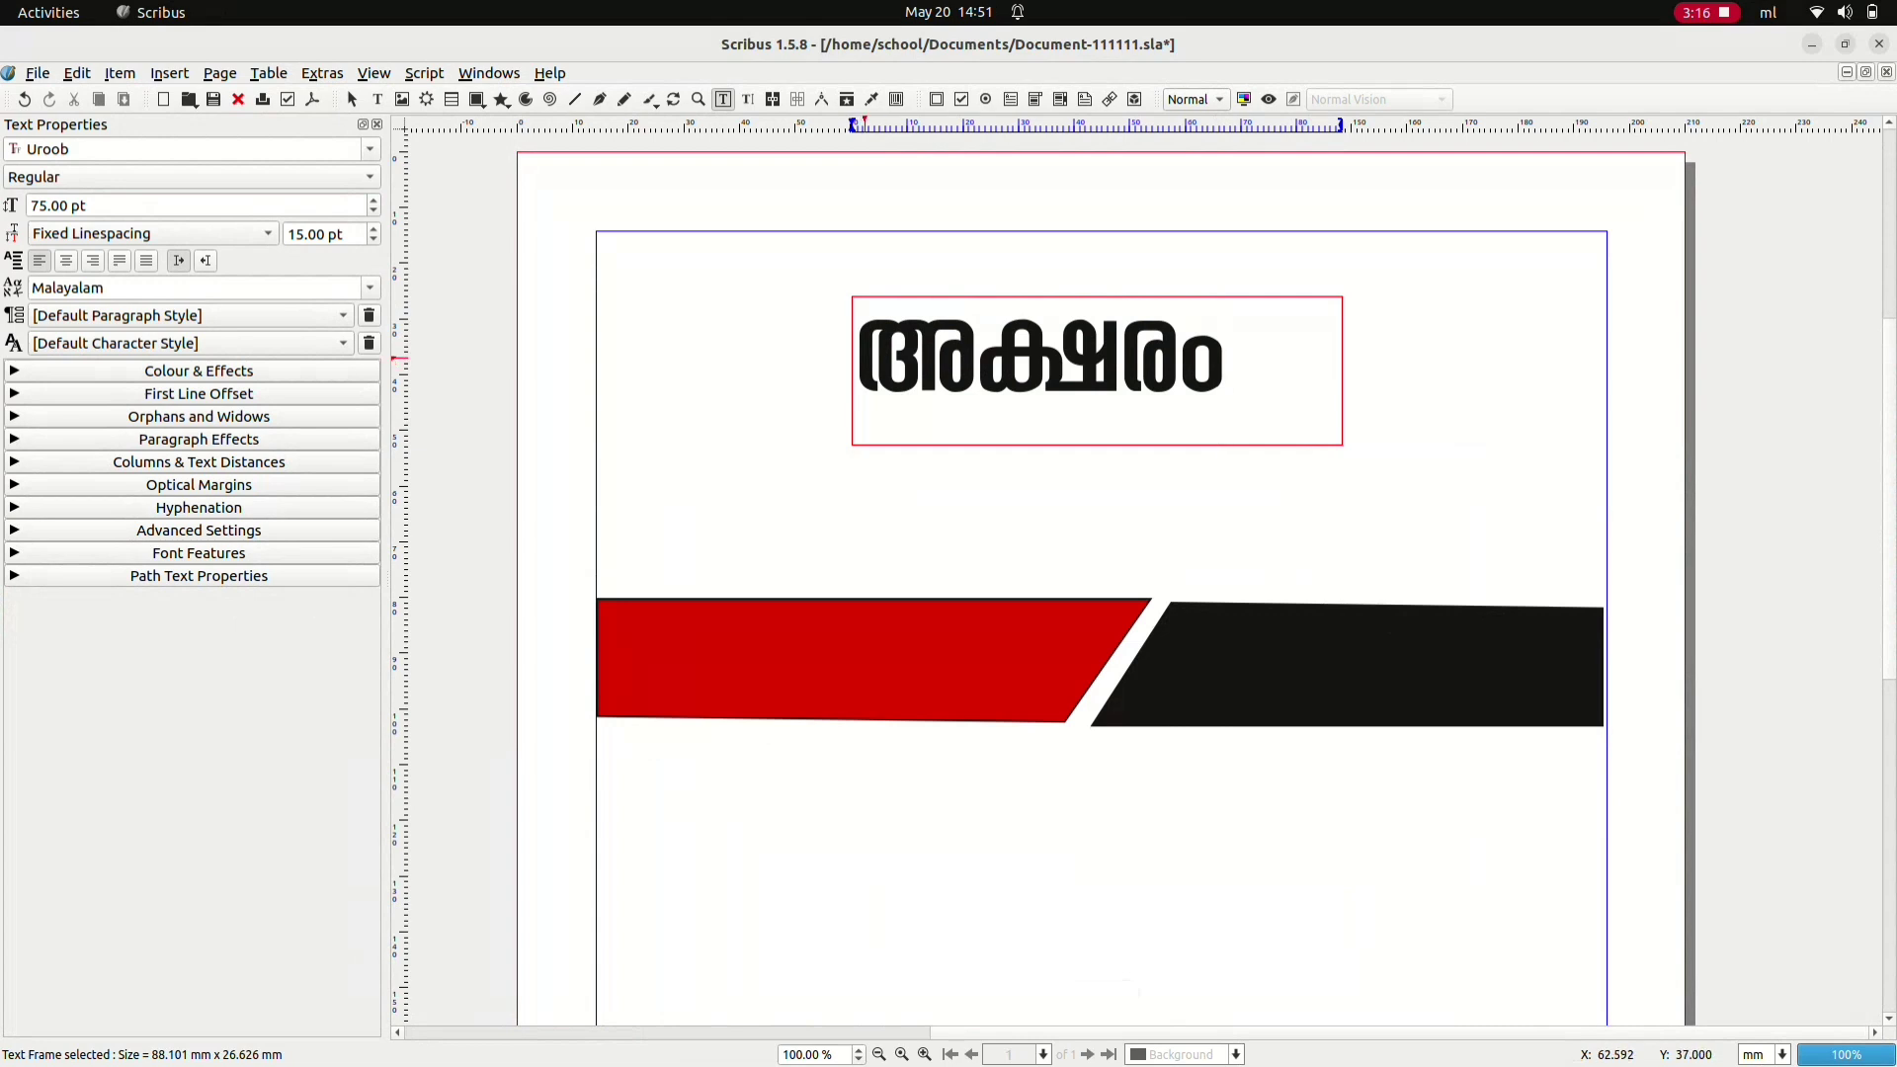
- Apply centre alignment to the whole title and set its text colour to Red
key(Home)
key(shift+Right)
key(shift+Right)
key(shift+Right)
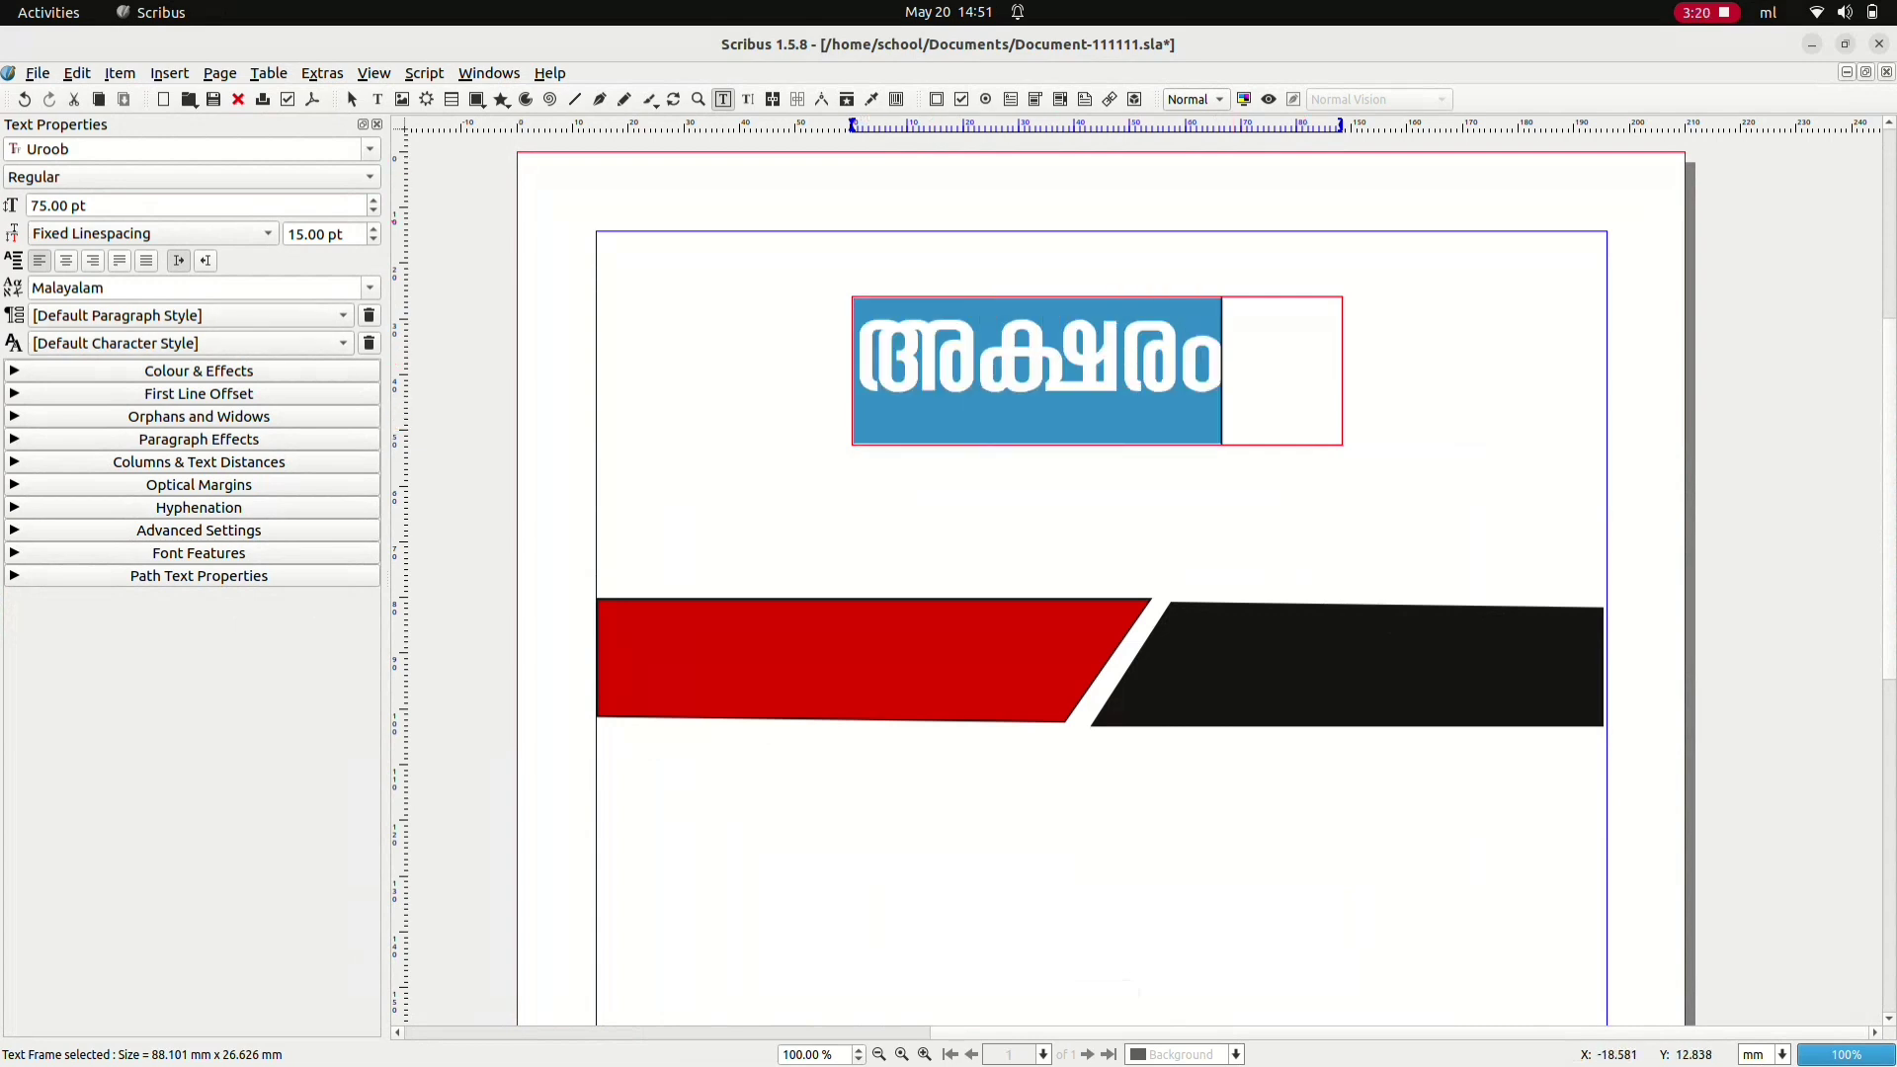
key(ctrl+shift+c)
click(199, 370)
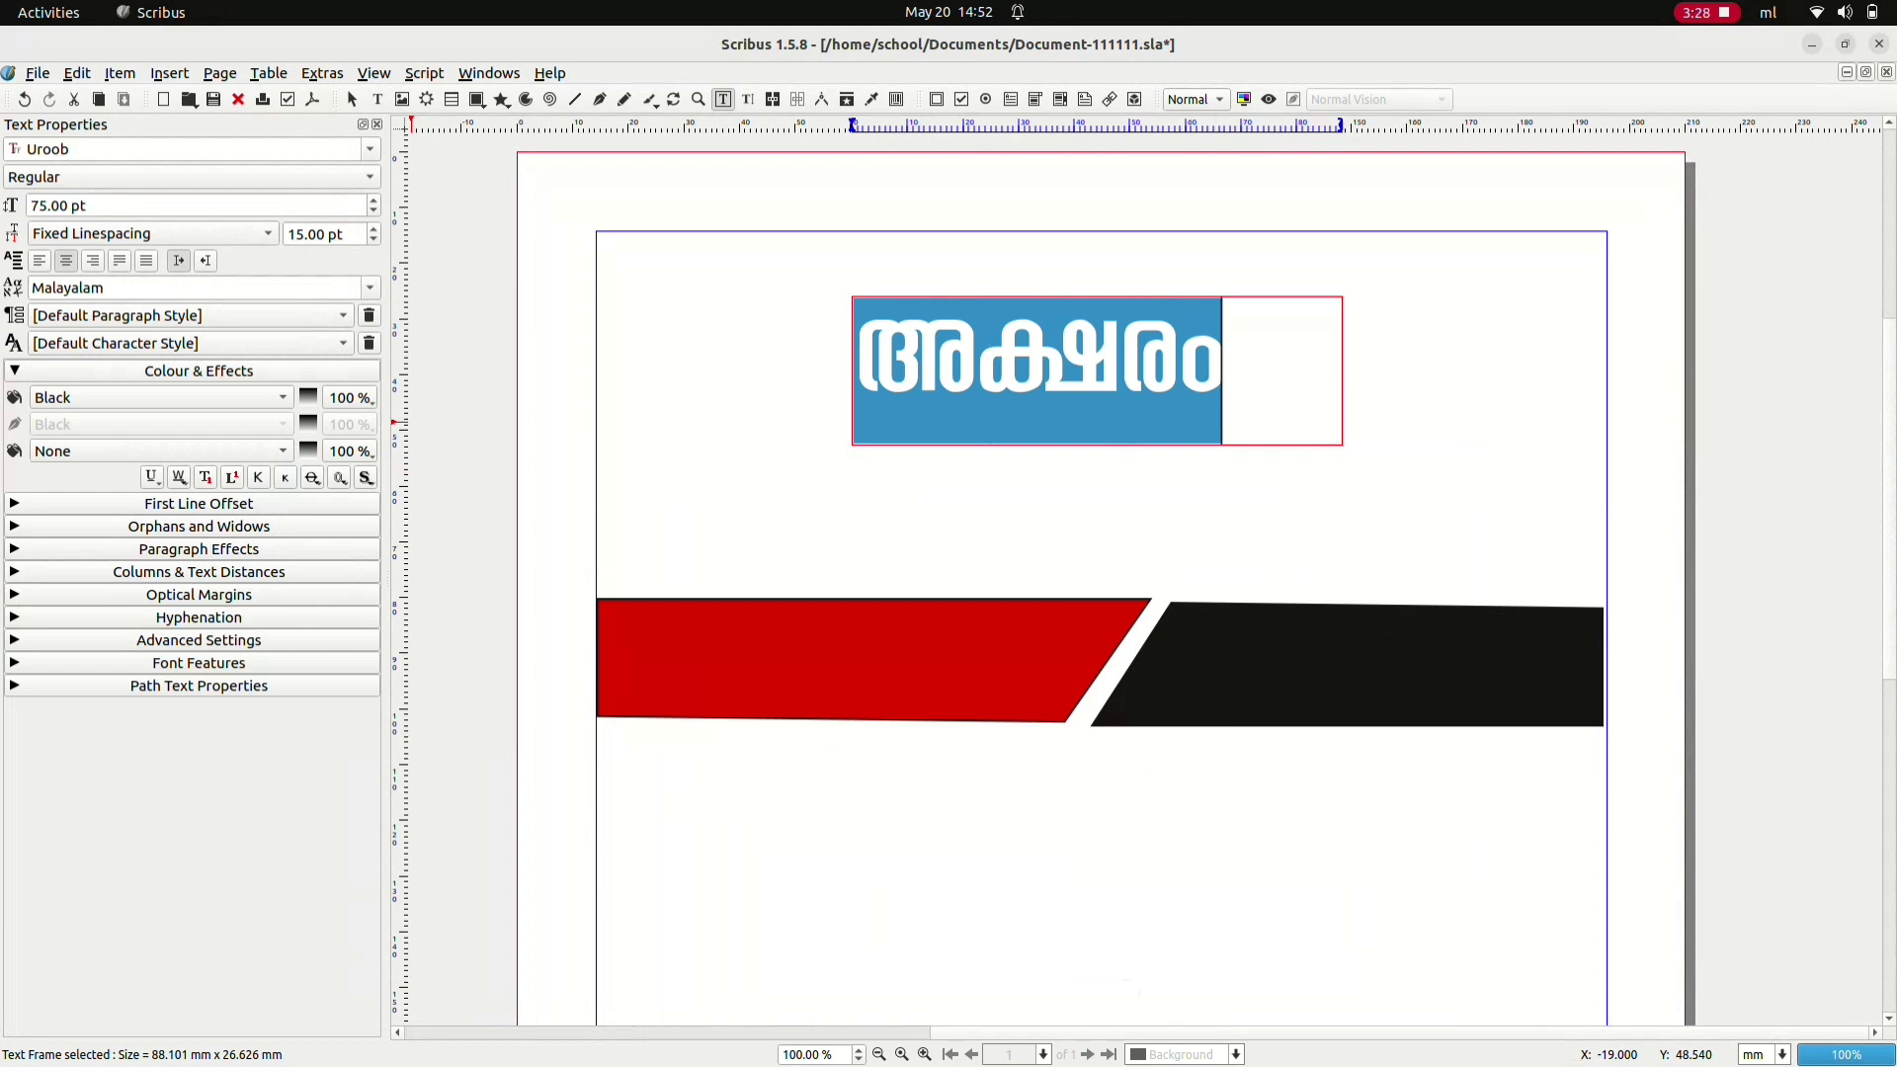
click(283, 397)
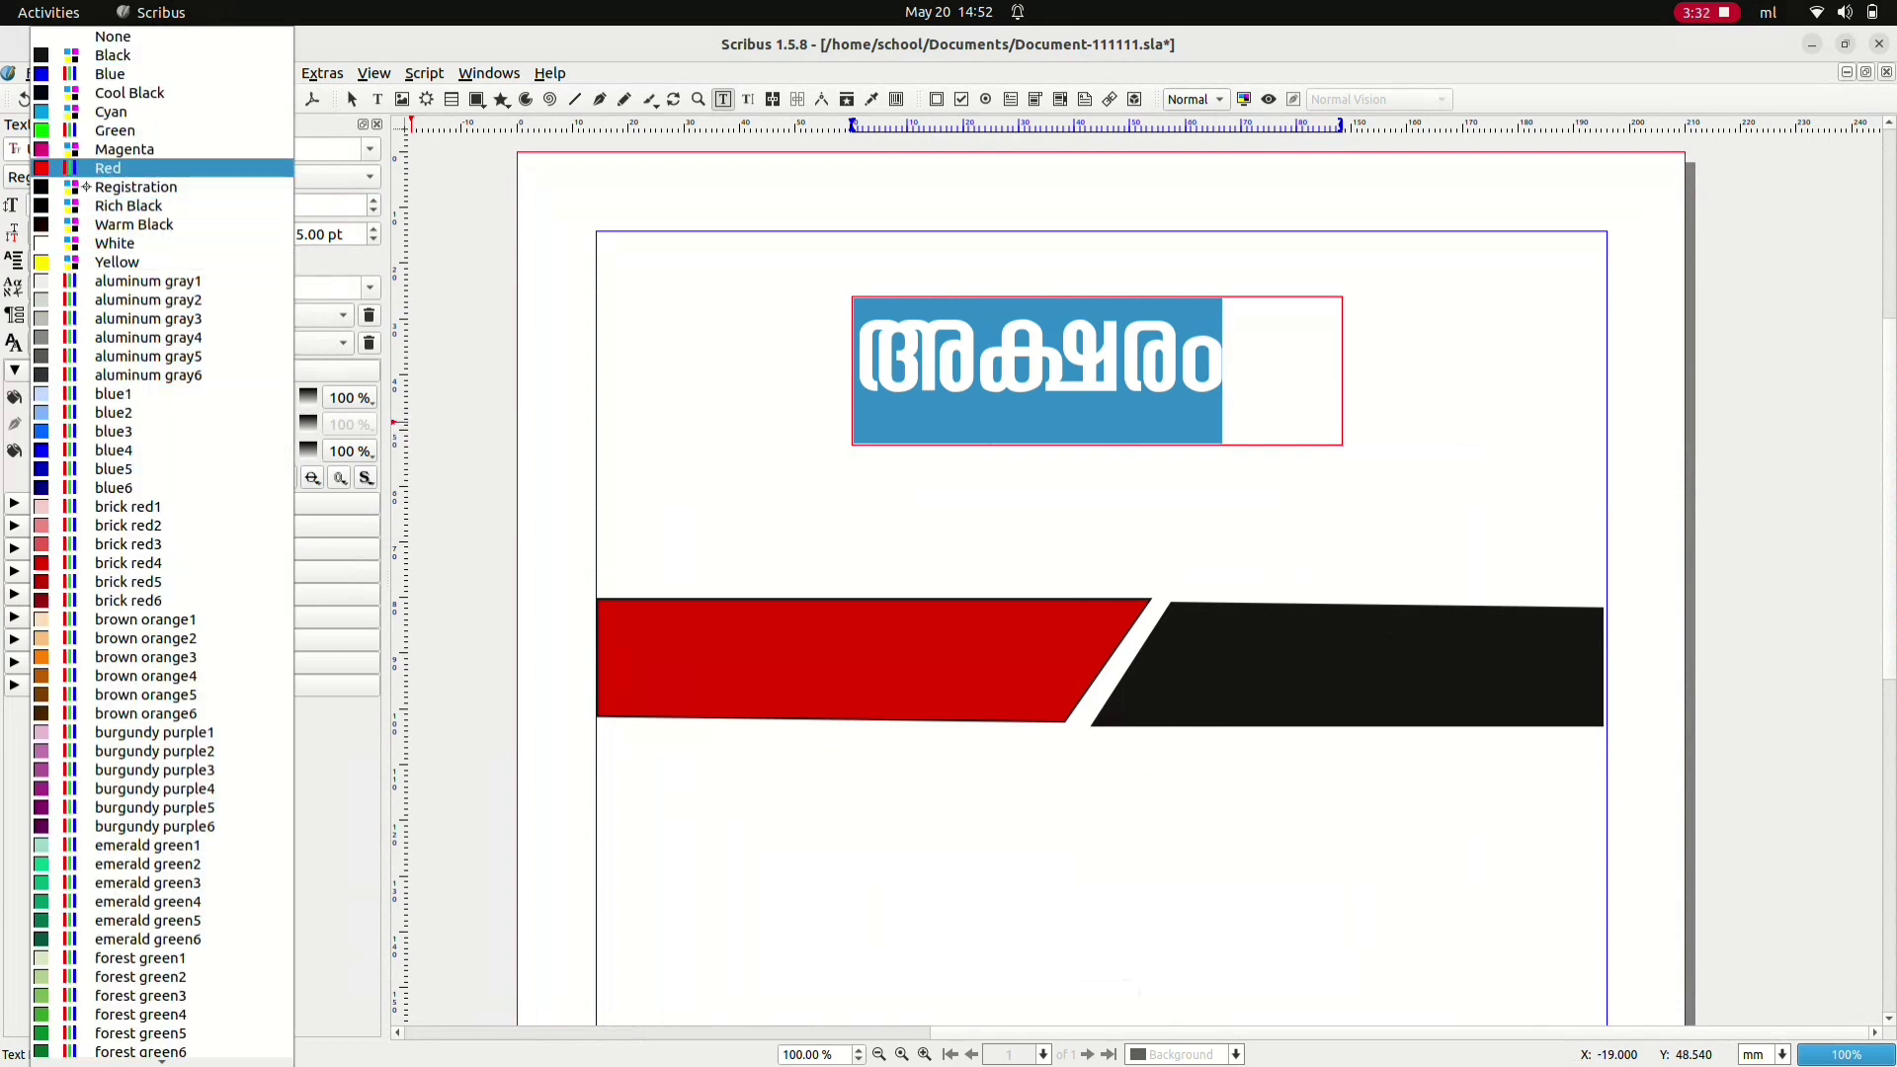
key(Return)
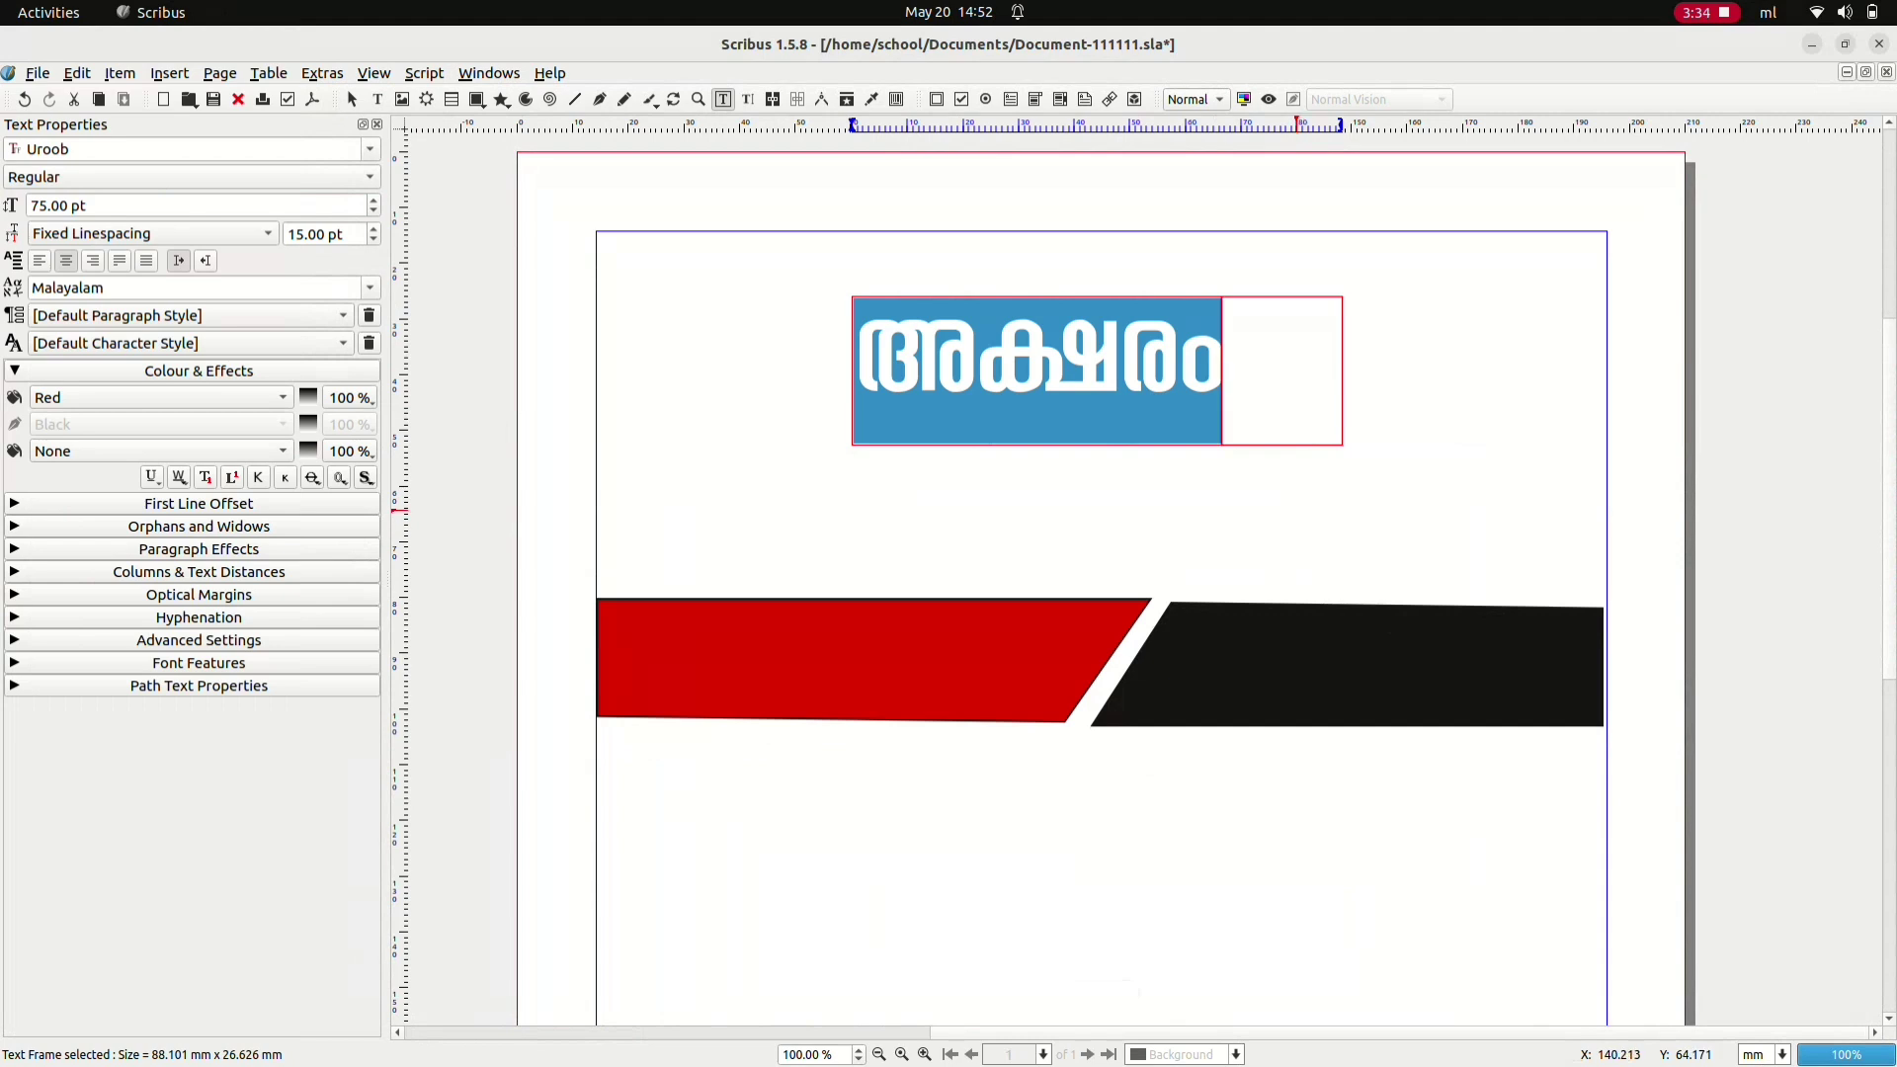
click(1282, 491)
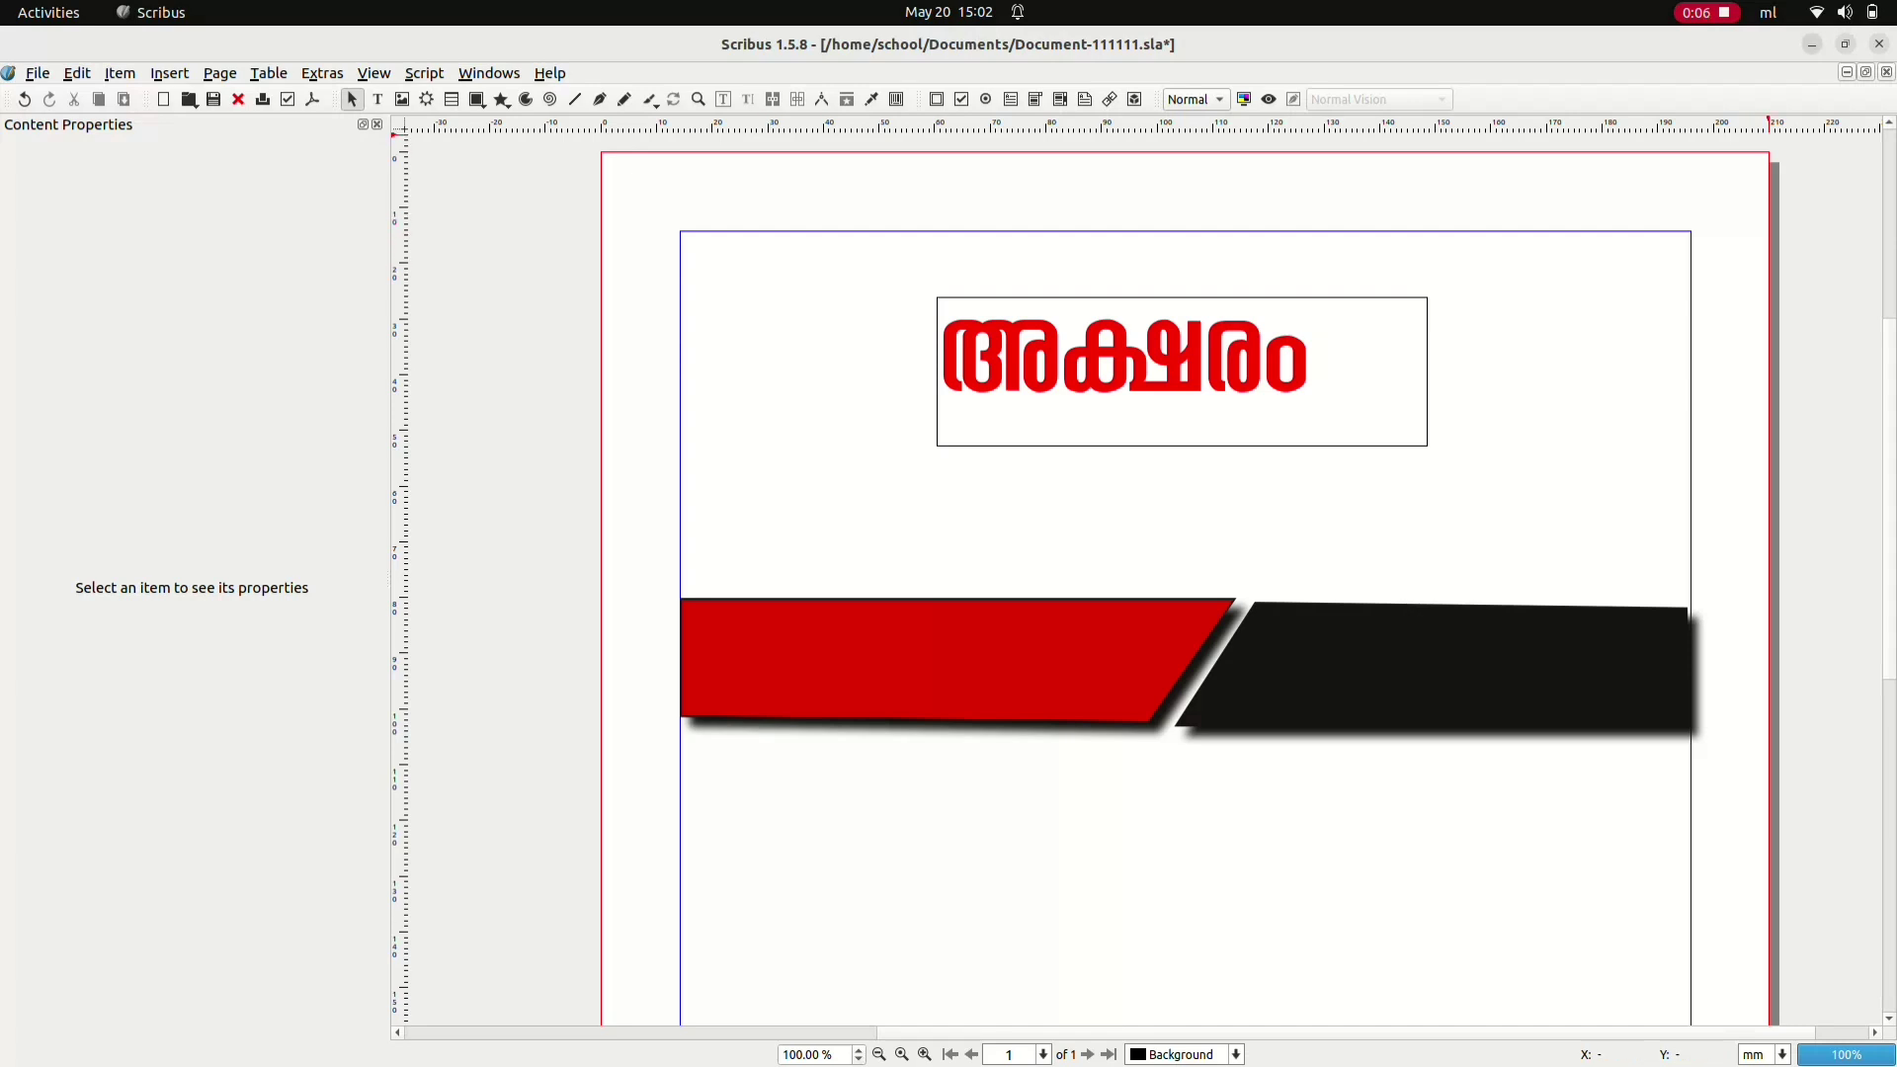
- Consult the sample heading in Fig 2.16 of 47_ICT Eng11.pdf for its date block and subtitle layout, and return to Scribus
click(1812, 44)
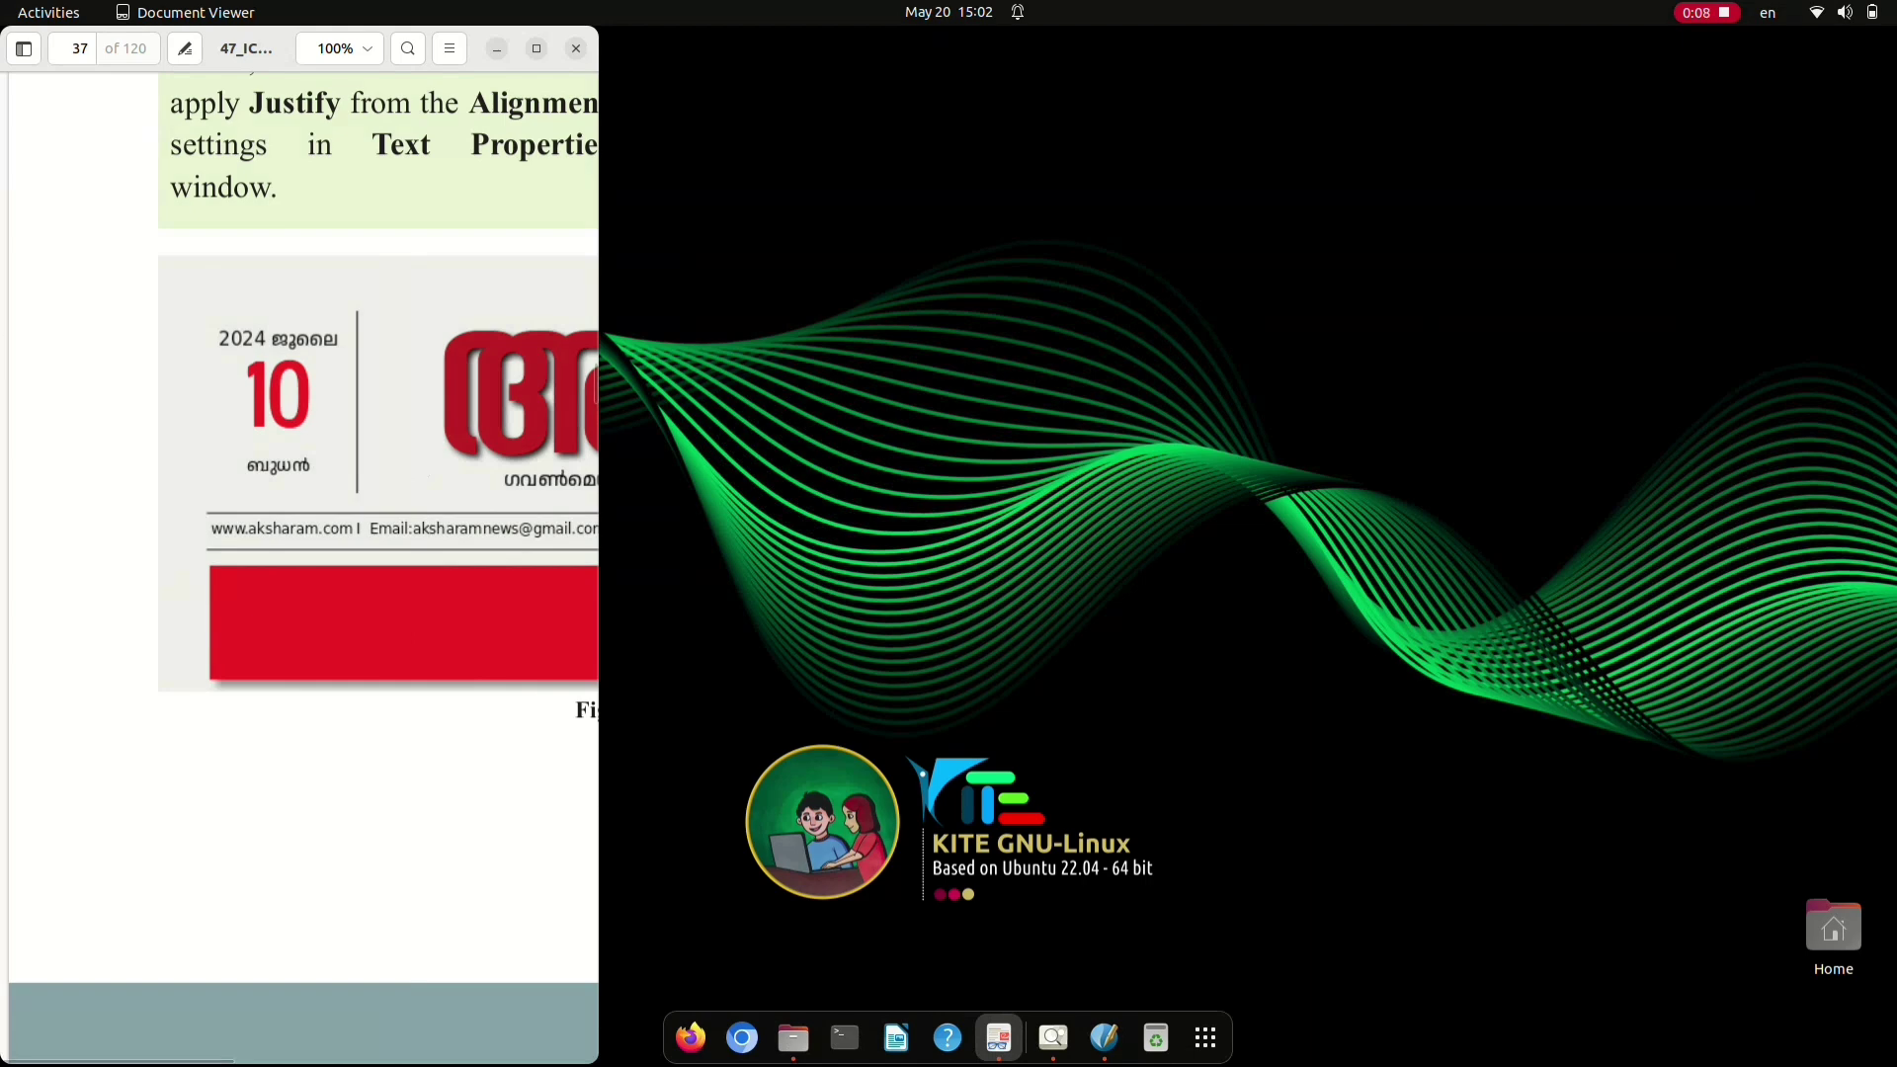
click(536, 49)
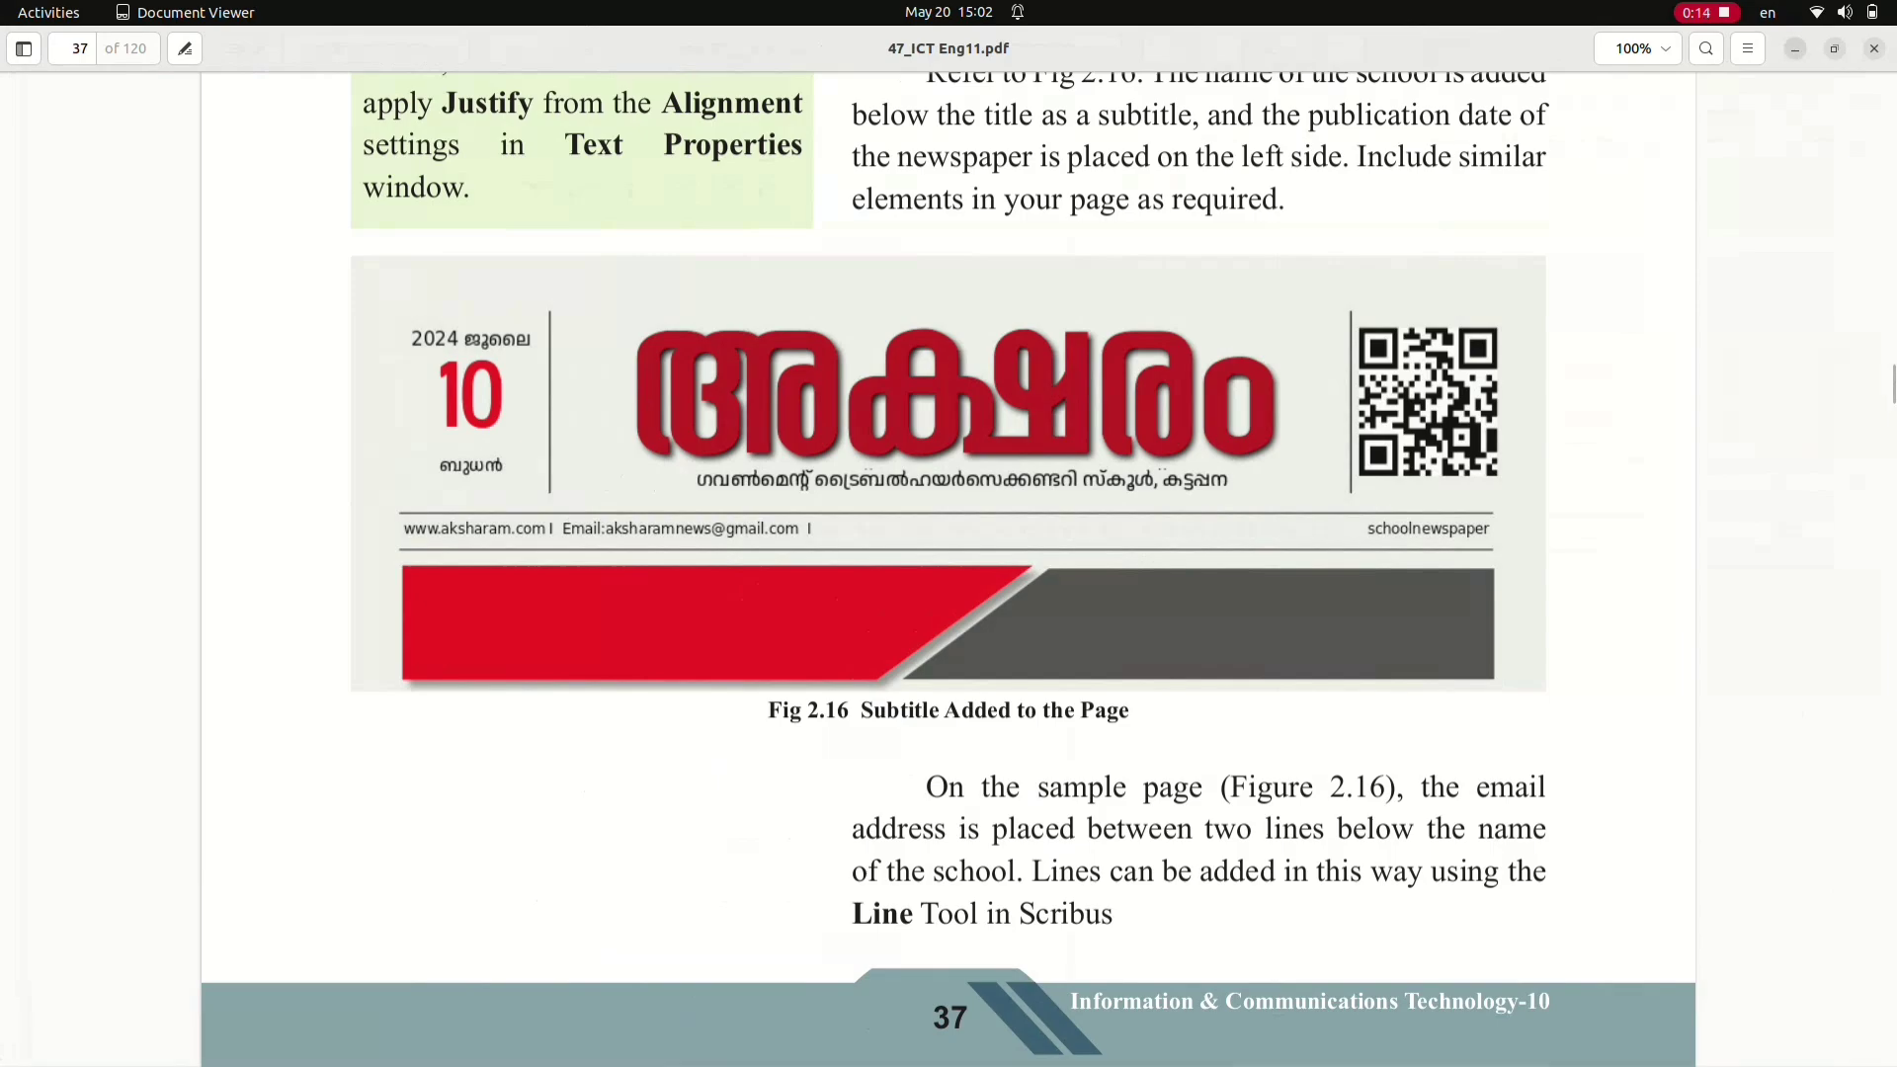
click(1795, 49)
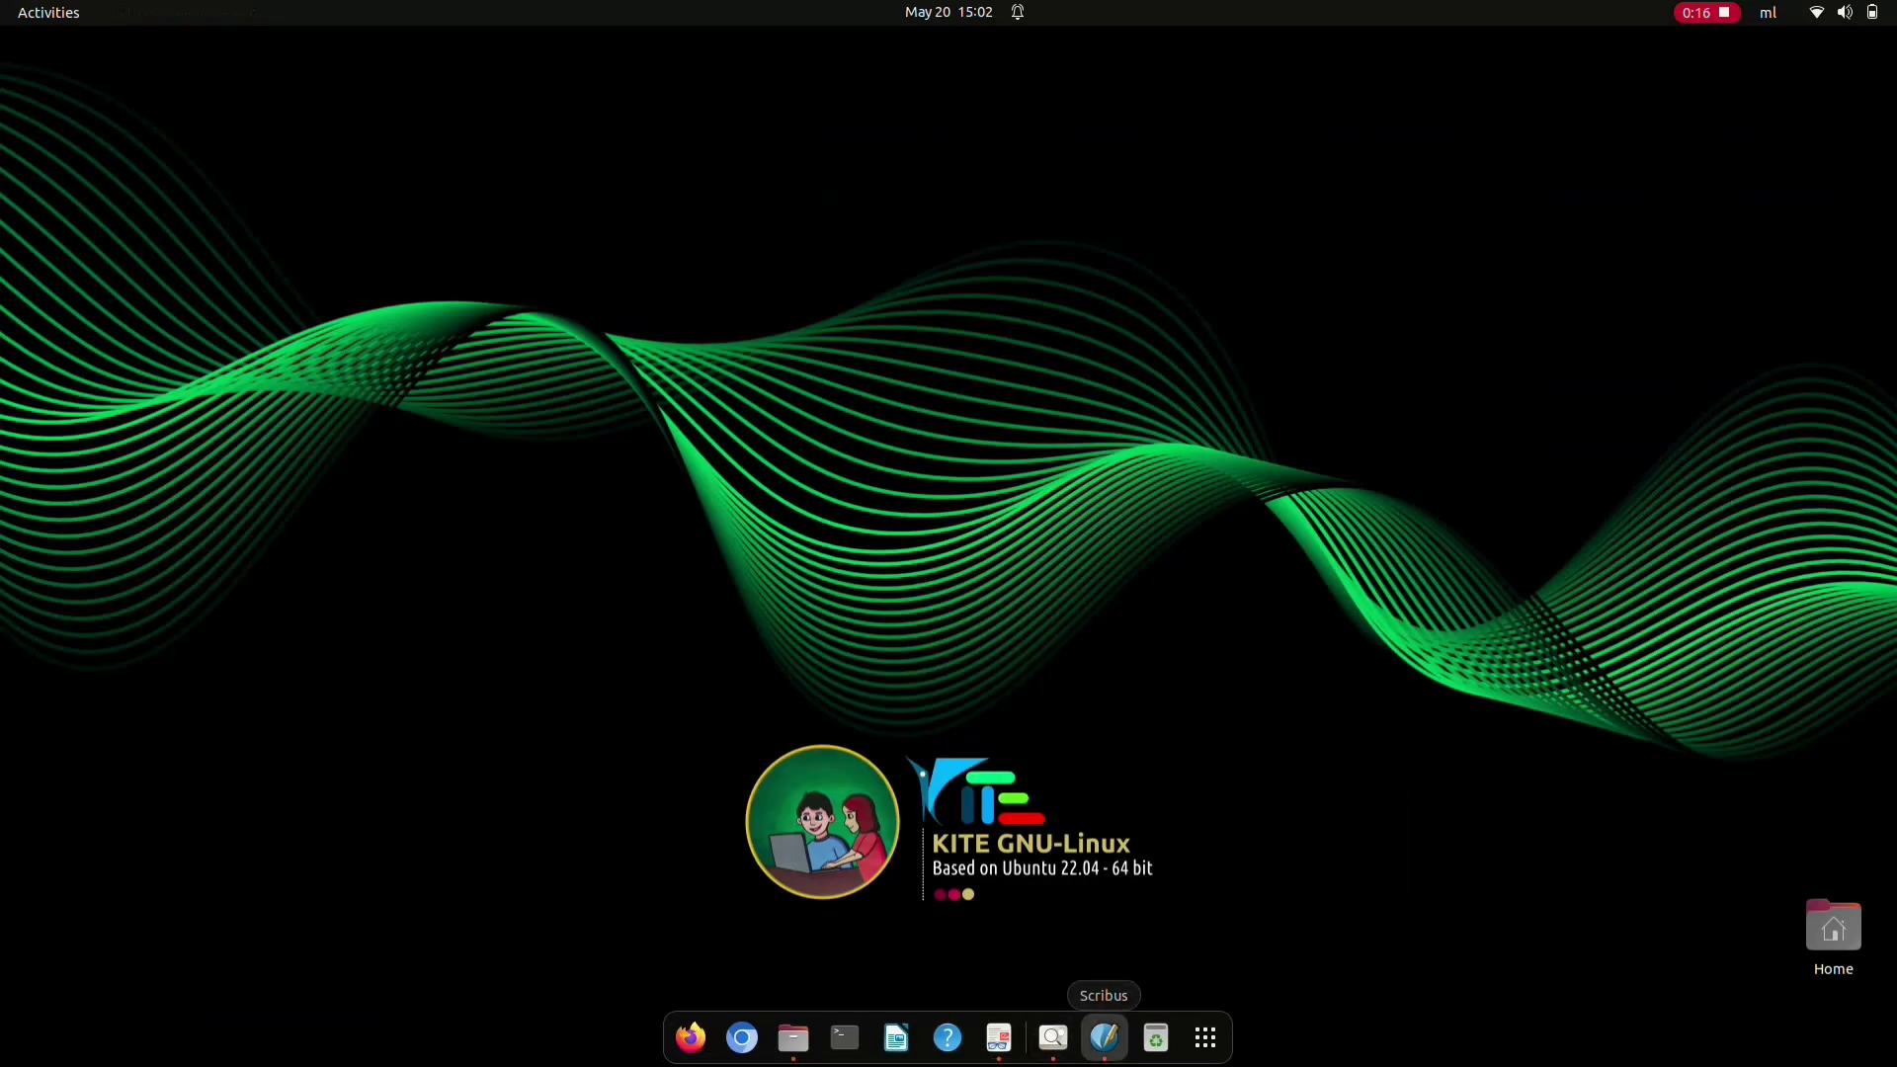
click(1104, 1037)
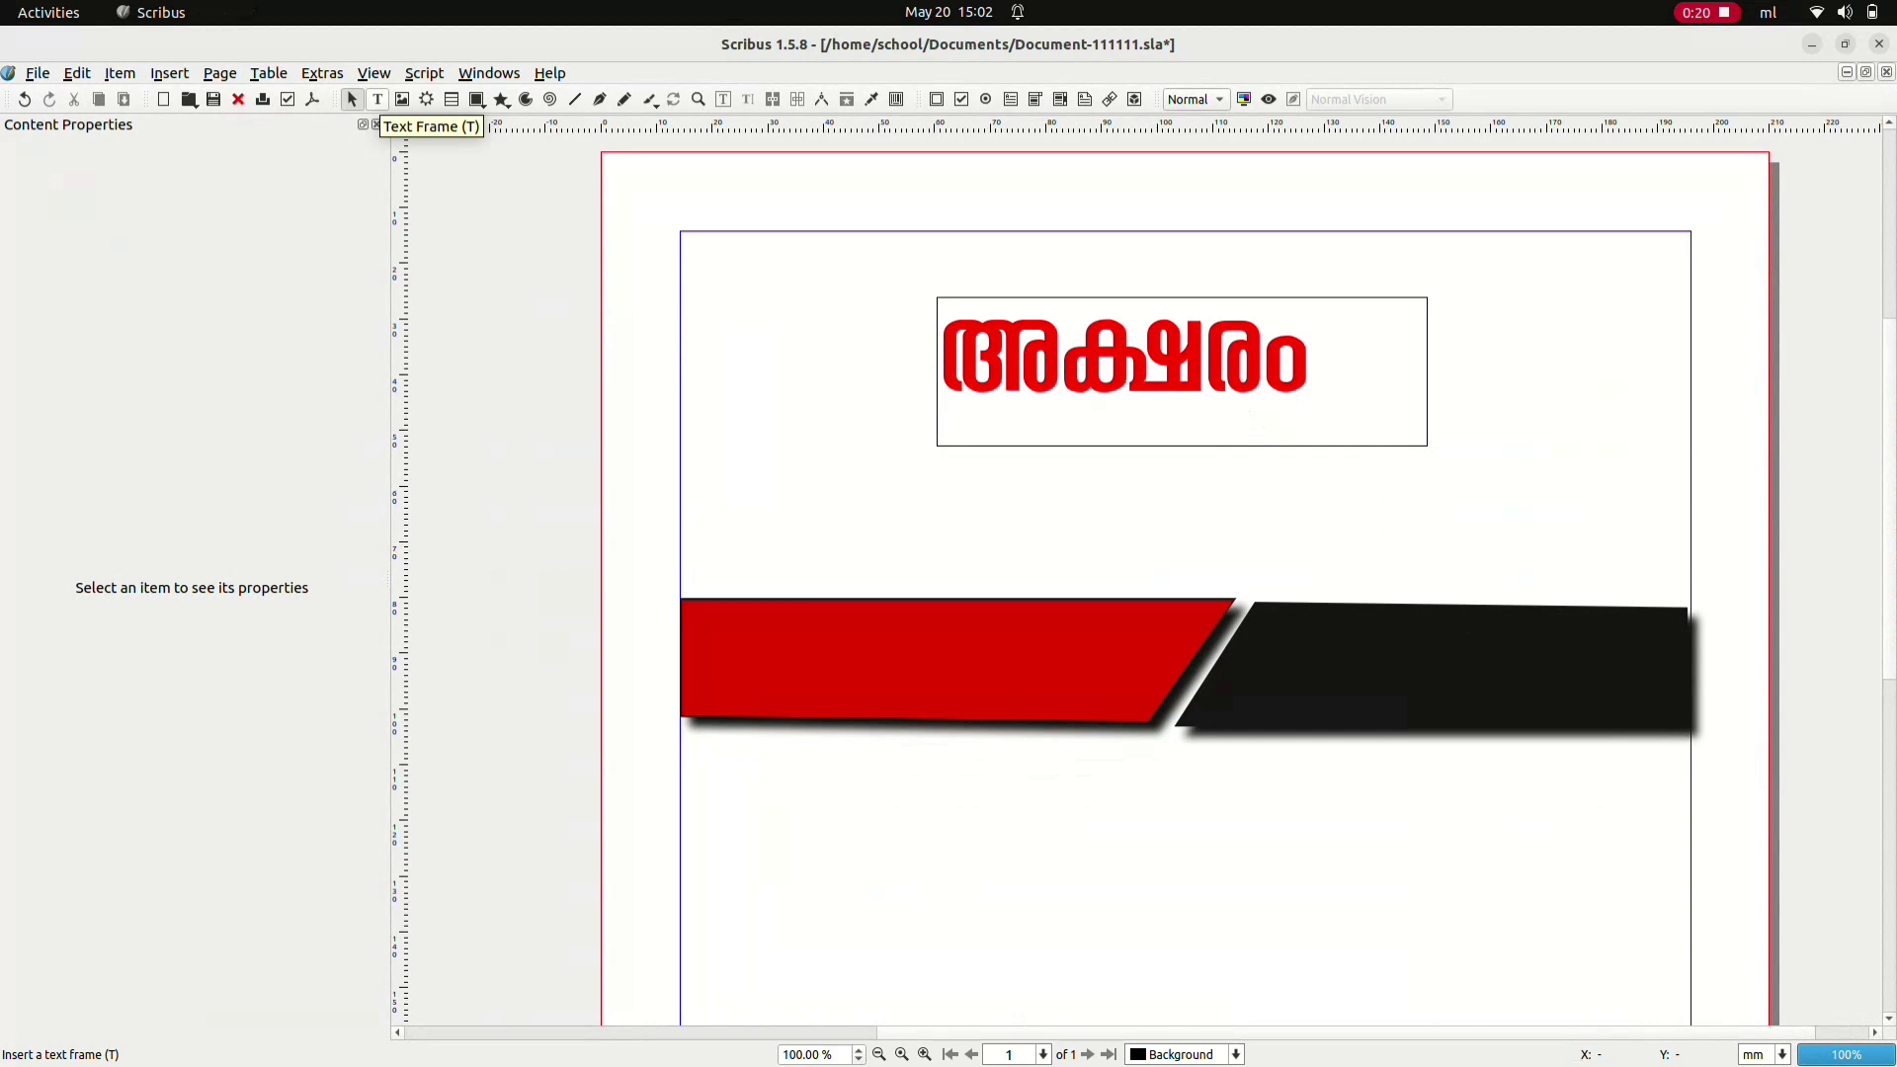
- Draw a text frame about 35 by 26 mm to the left of the title, using the Deshabhimani font and Malayalam language
click(378, 99)
drag(710, 311, 904, 459)
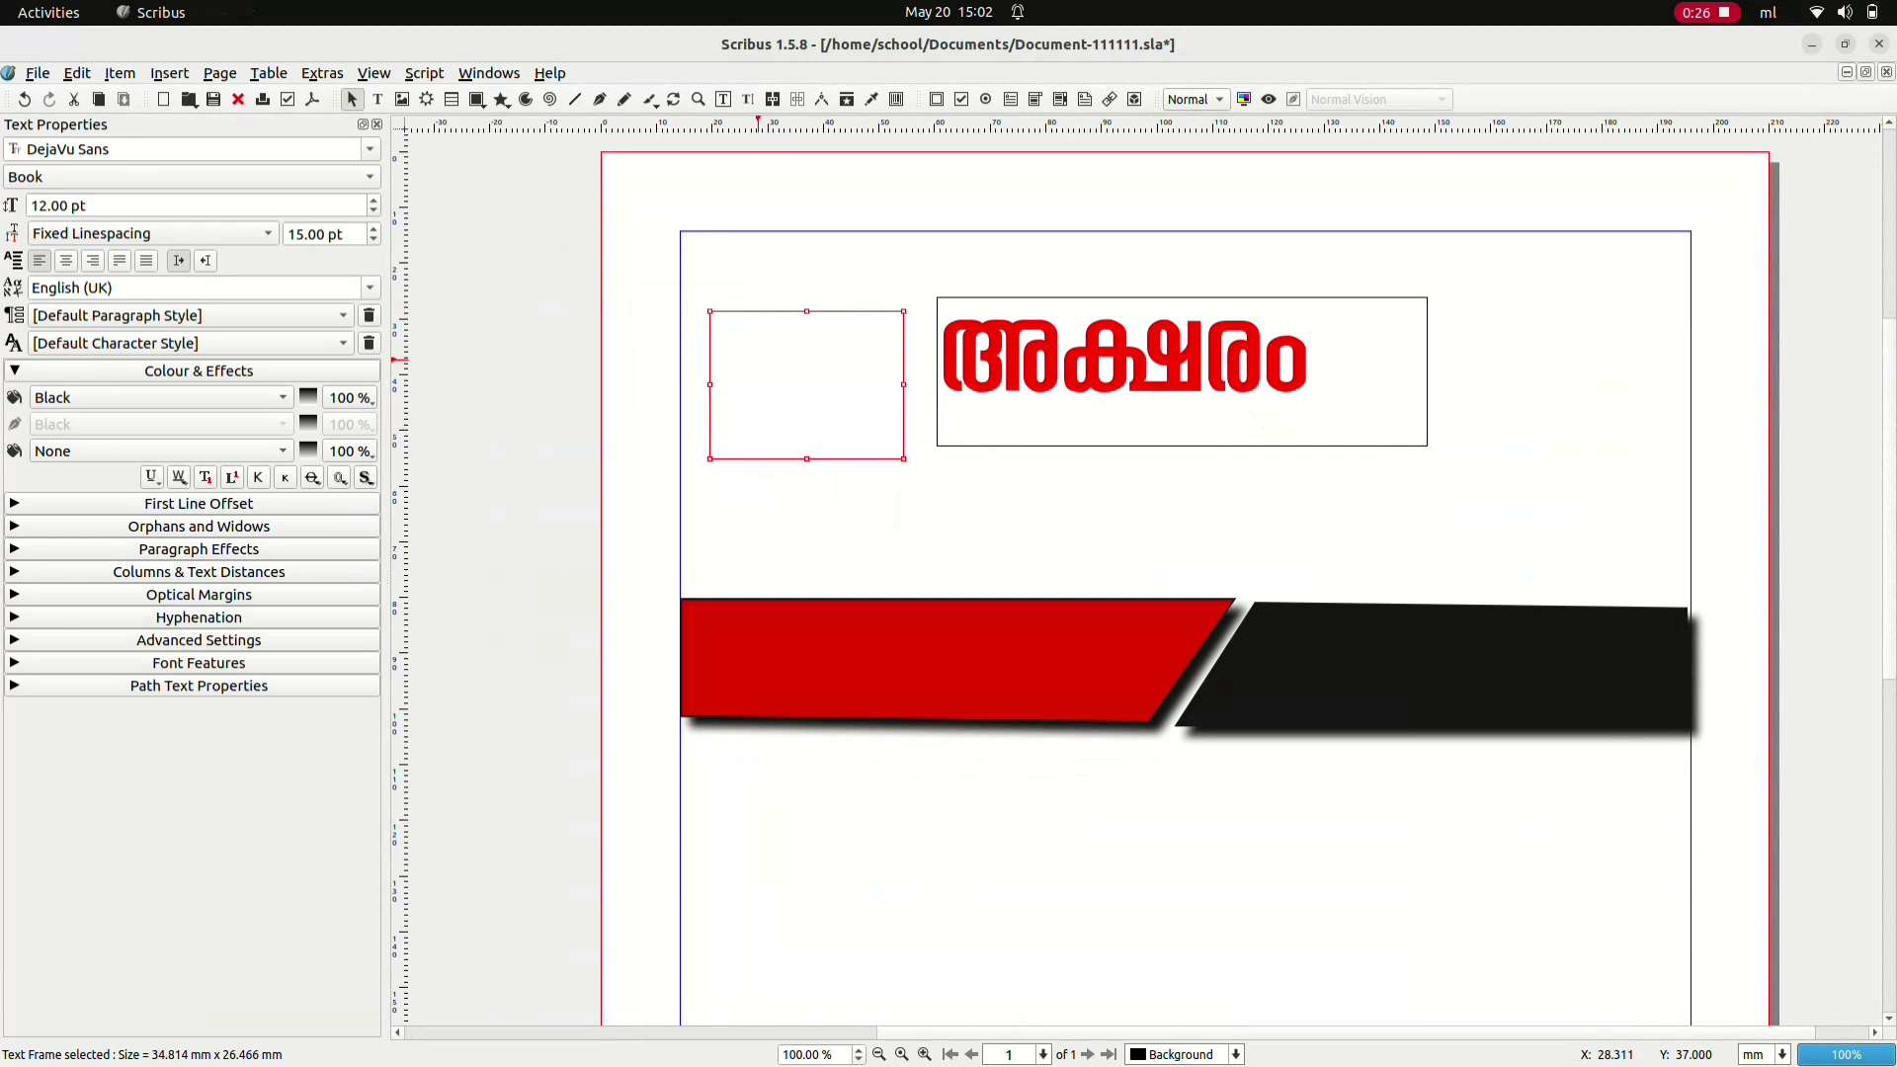
double_click(758, 358)
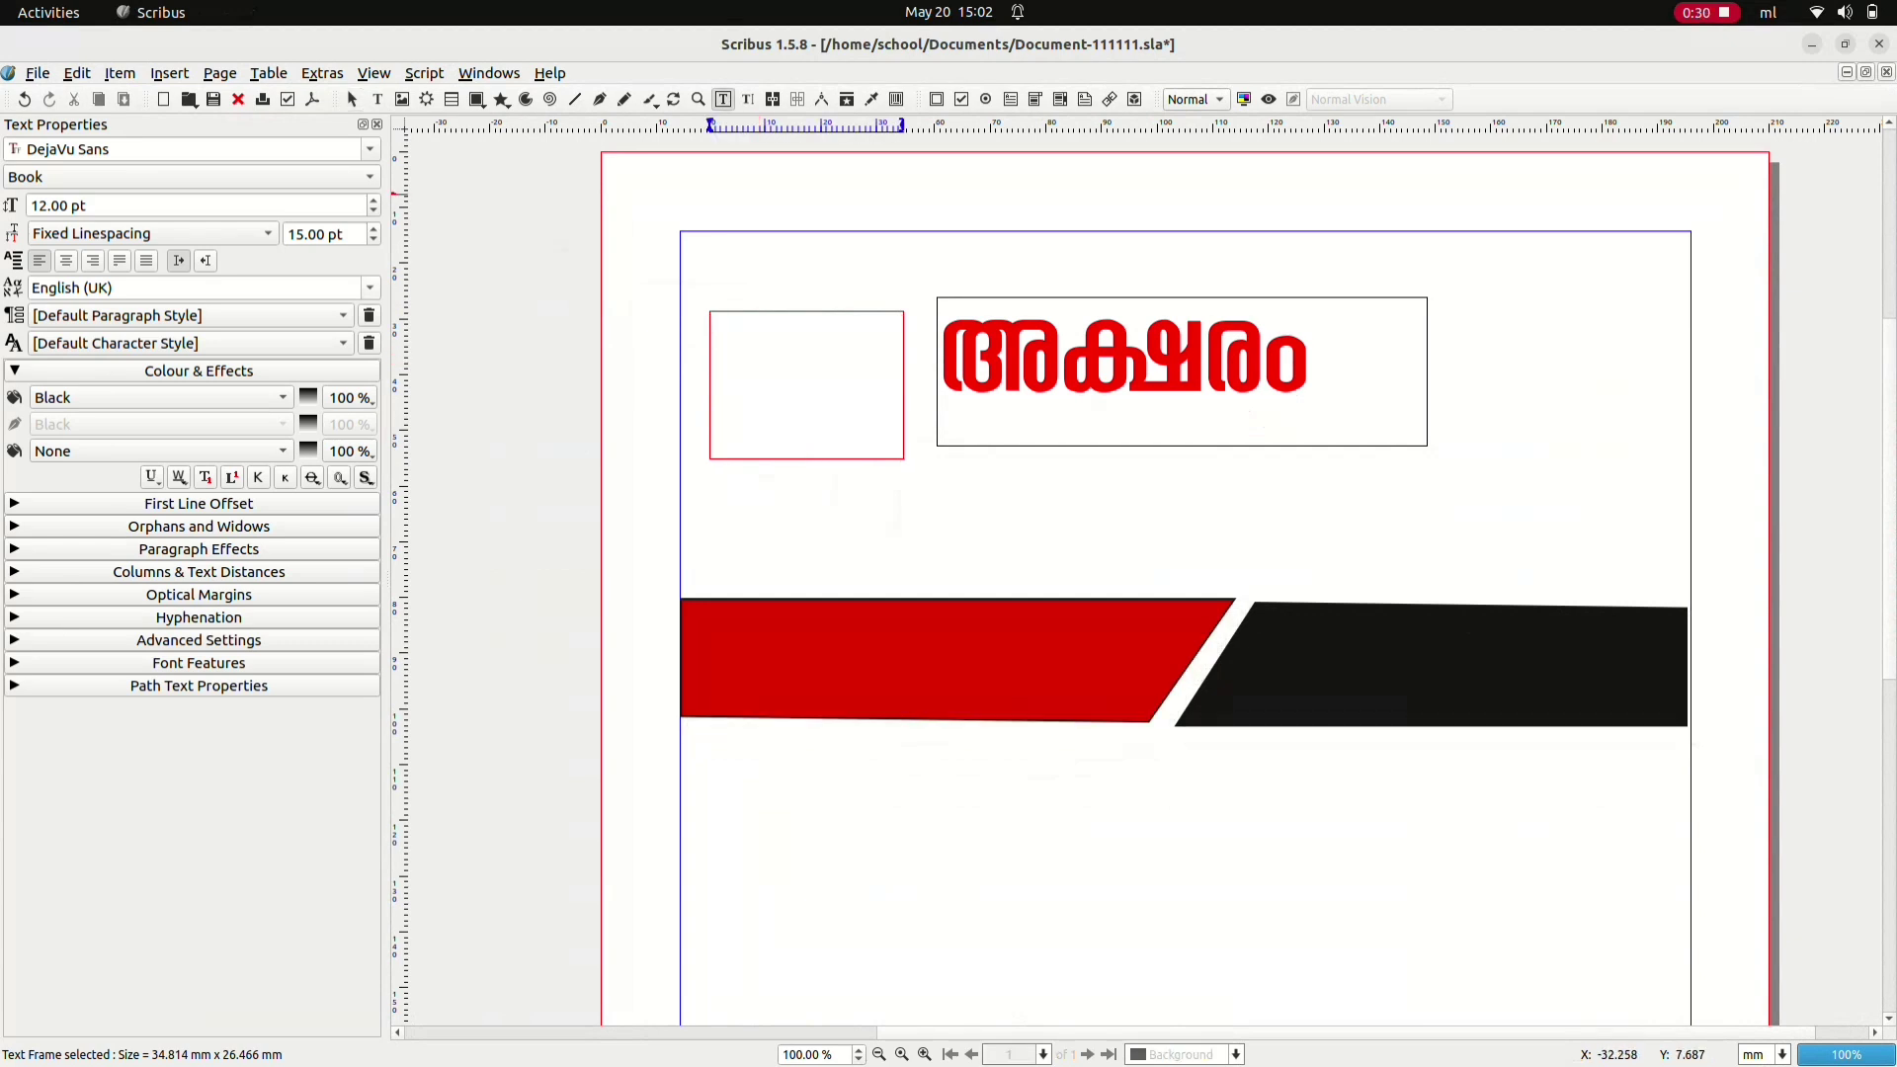
click(198, 287)
scroll(198, 386, down, 10)
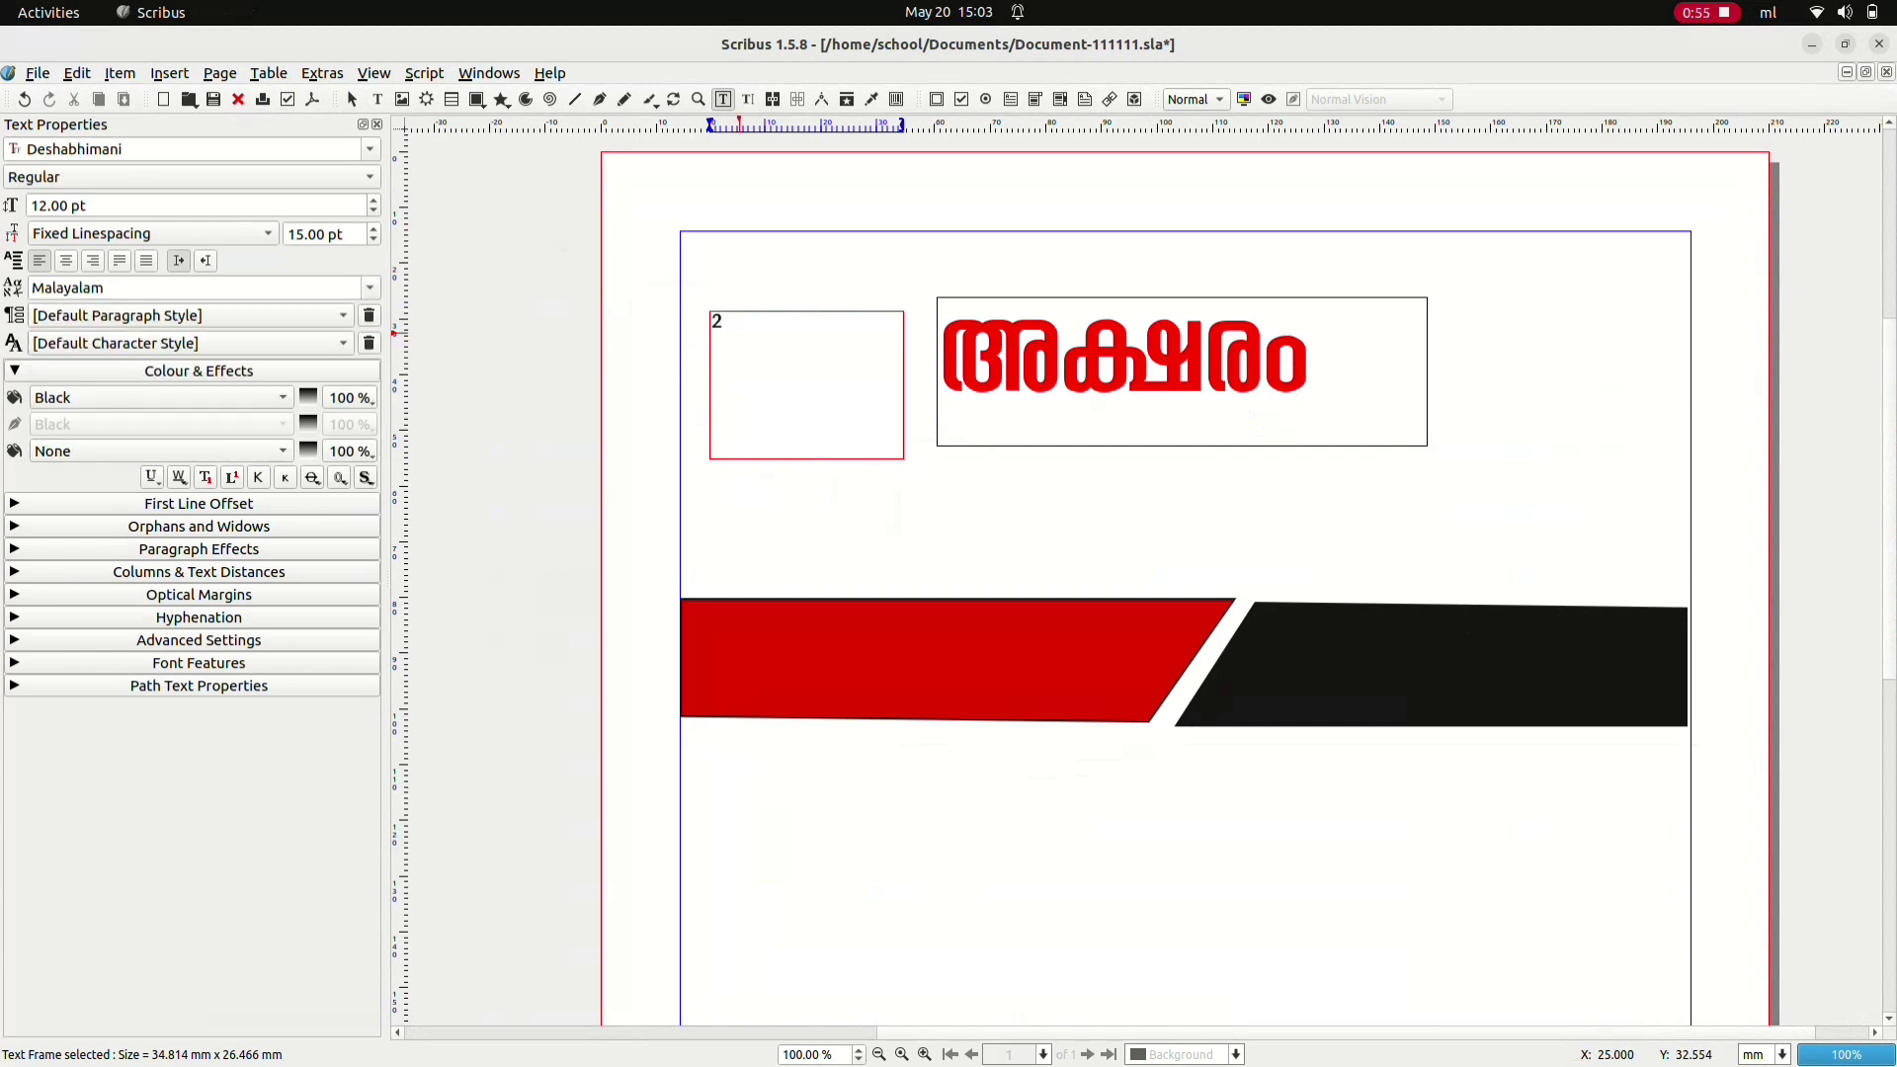
- Enter the publication date "2024 ജൂലൈ 10" in the new frame, with the weekday "ബുധൻ" on the second line
text(024)
text(ജൂലൈ 10)
key(Return)
text(ഴ)
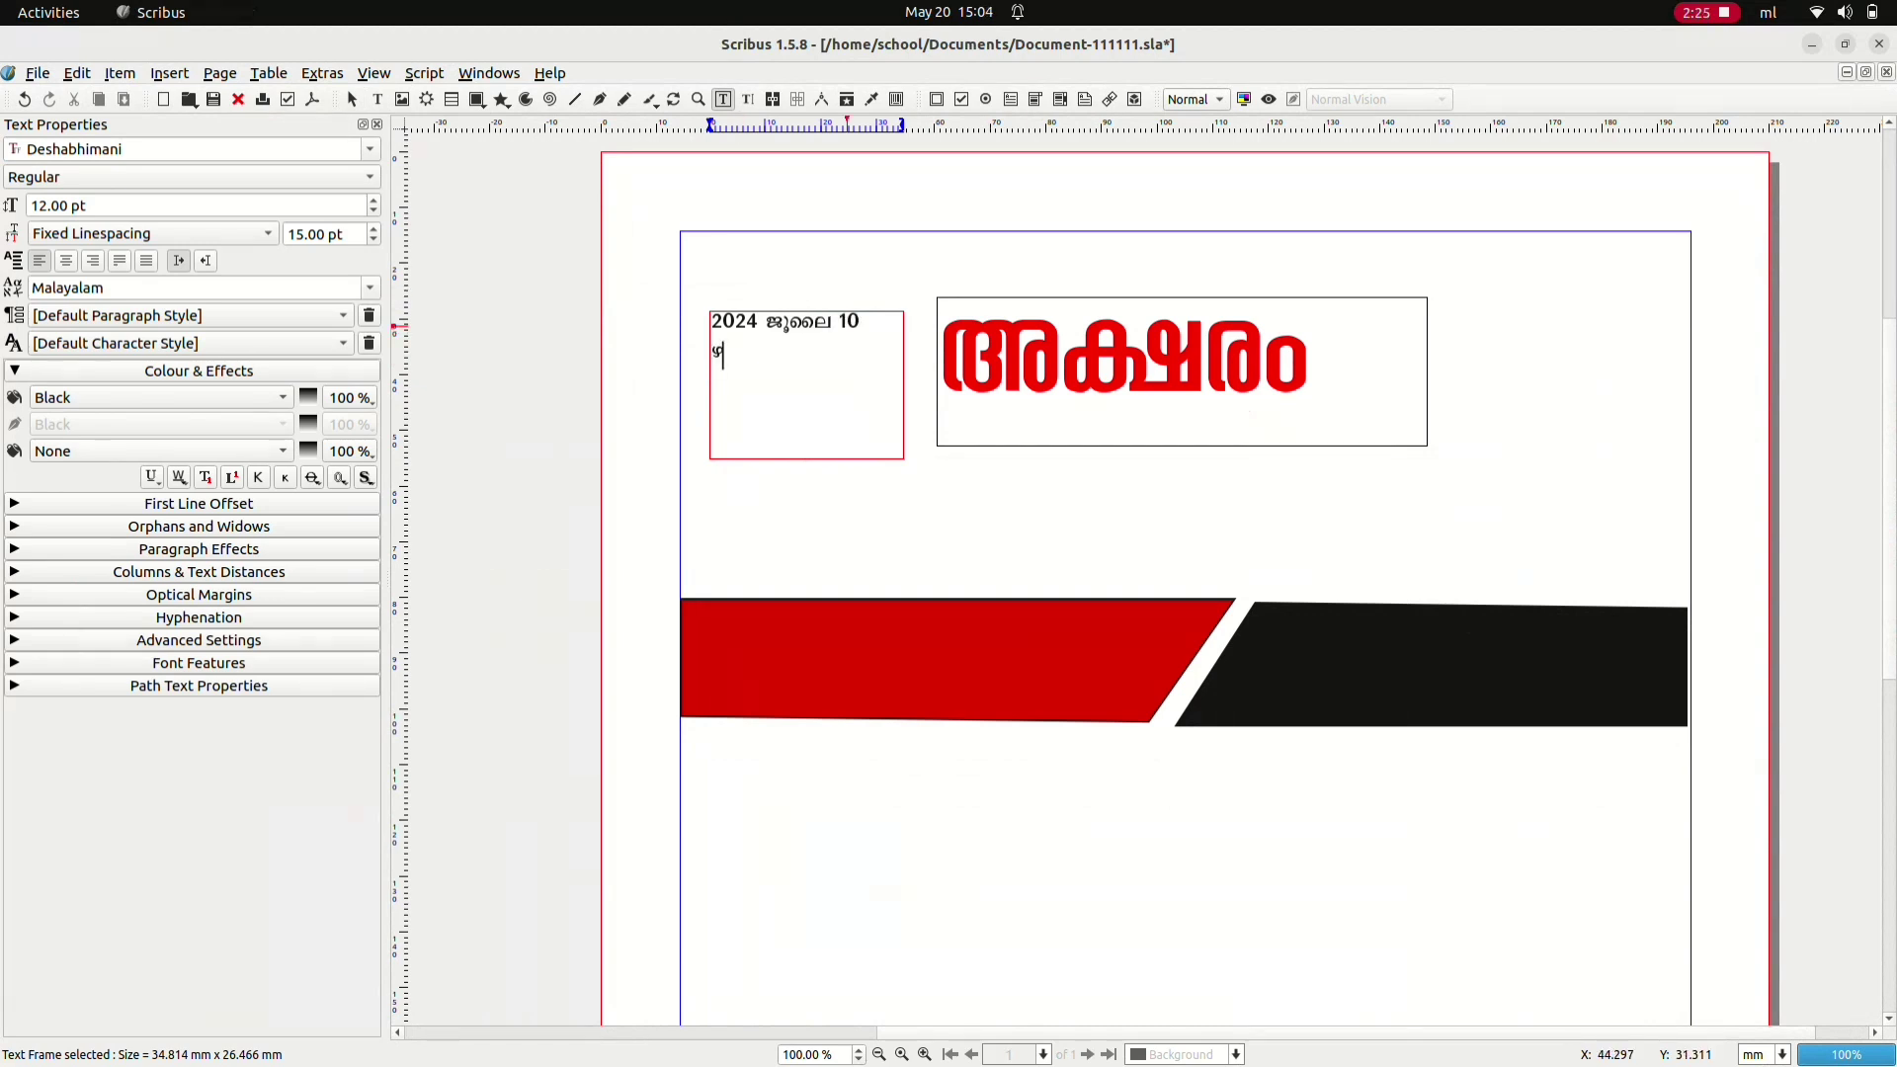
key(BackSpace)
text(ബുധ)
text(ൻ)
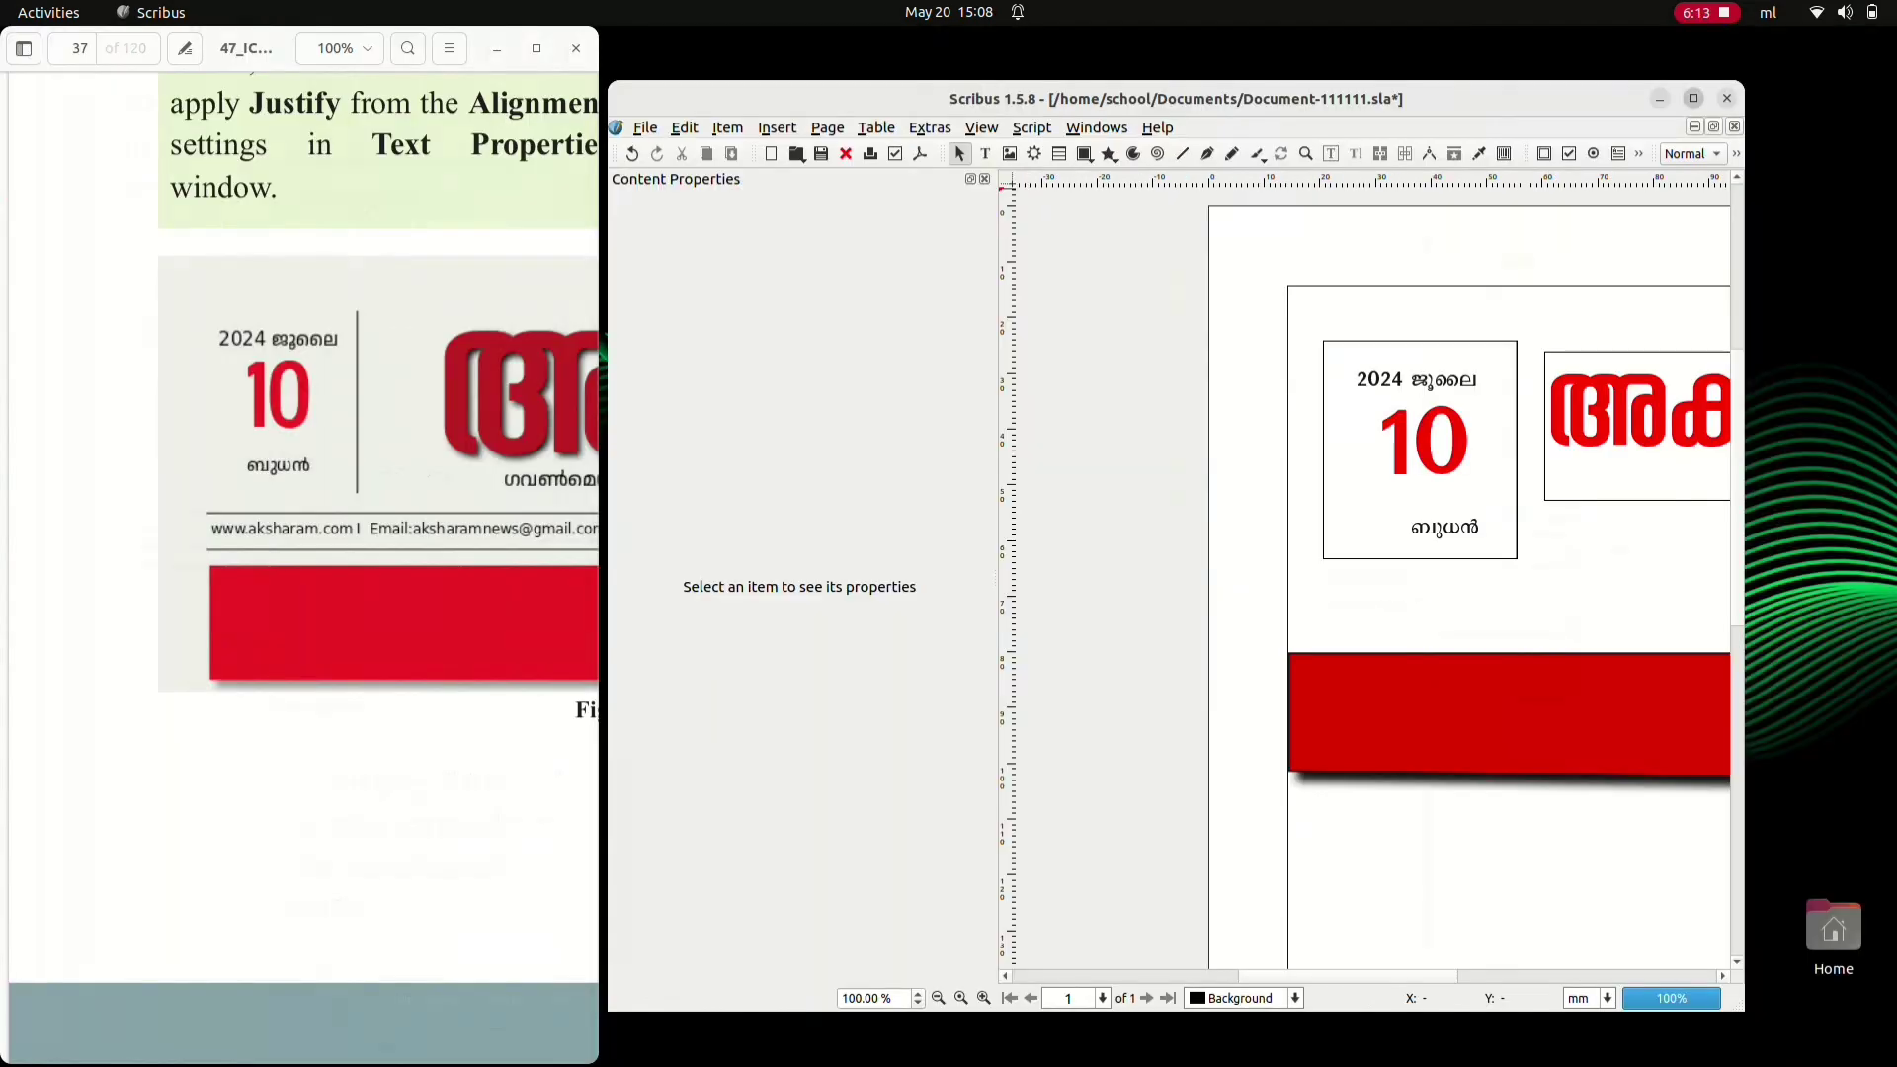
- Maximize the Scribus window, check the heading in preview mode without frame borders, and return to normal editing view
click(1694, 98)
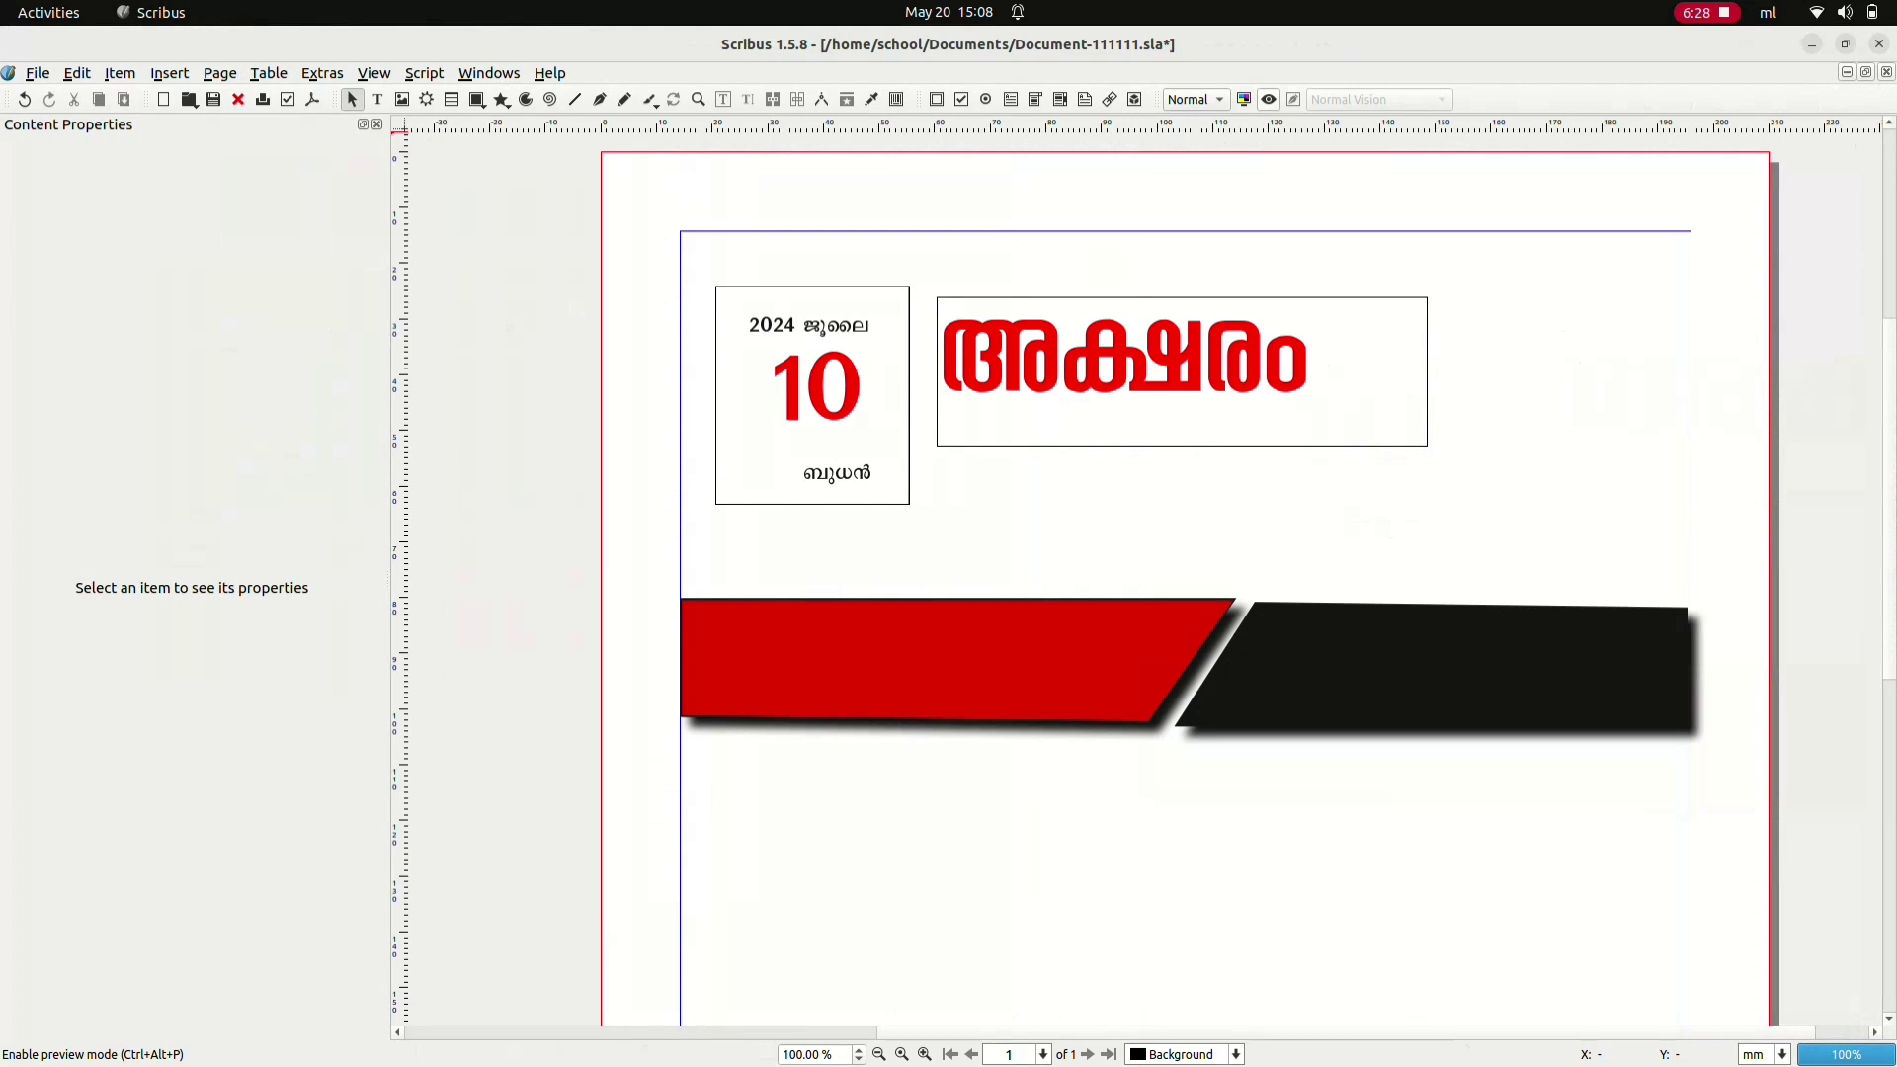
click(1269, 99)
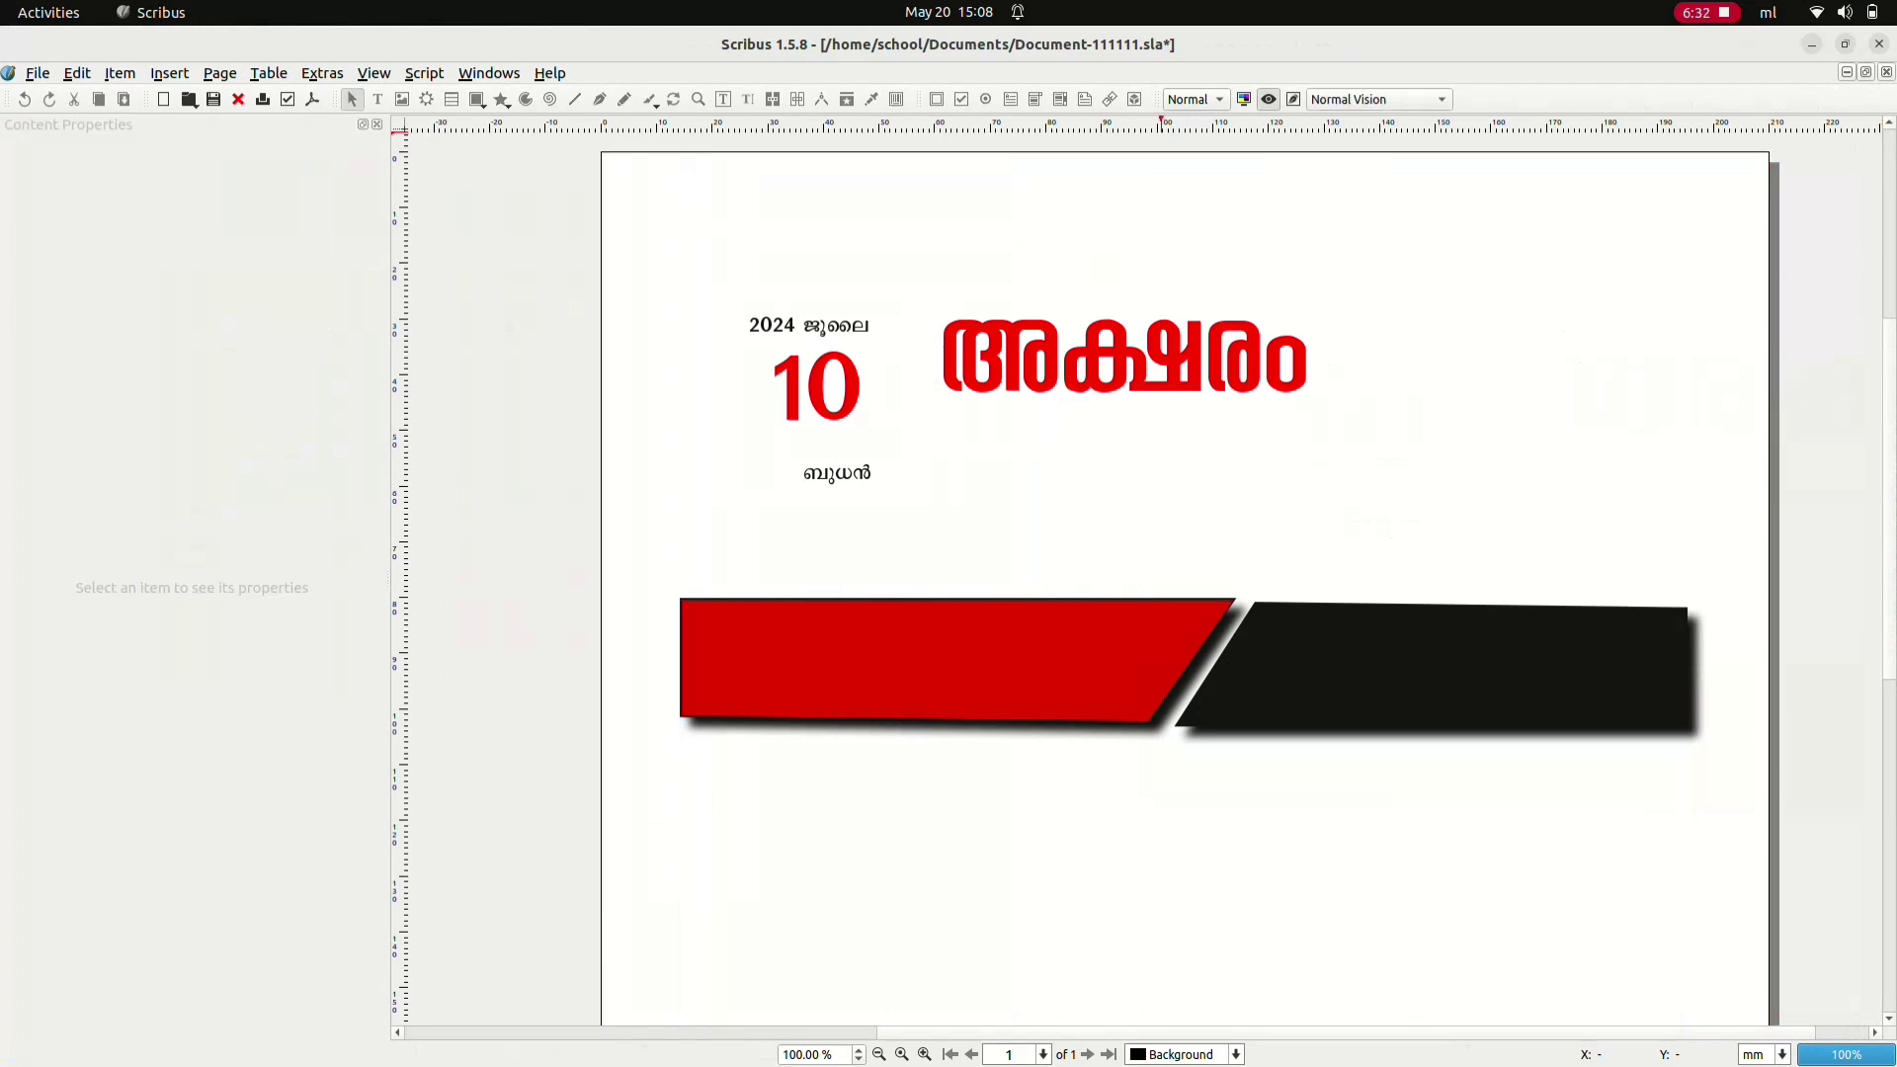
key(ctrl+alt+p)
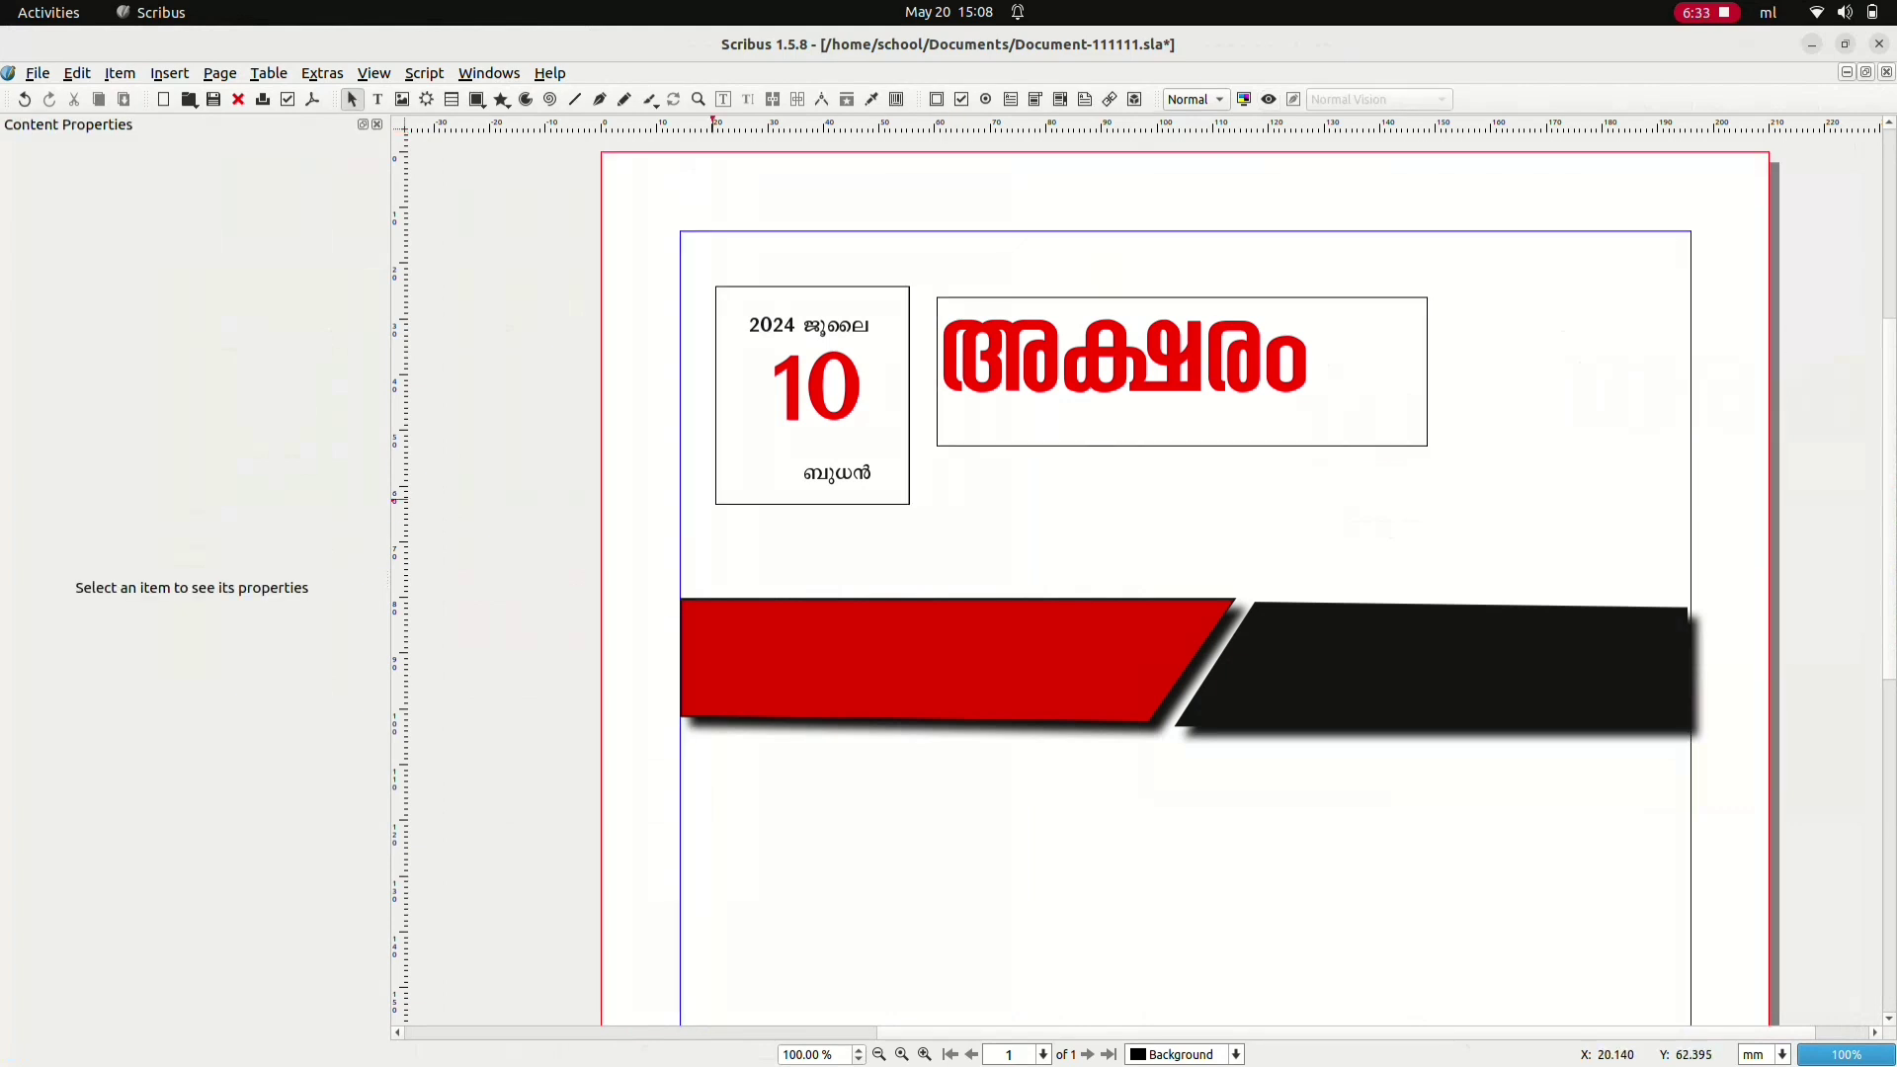